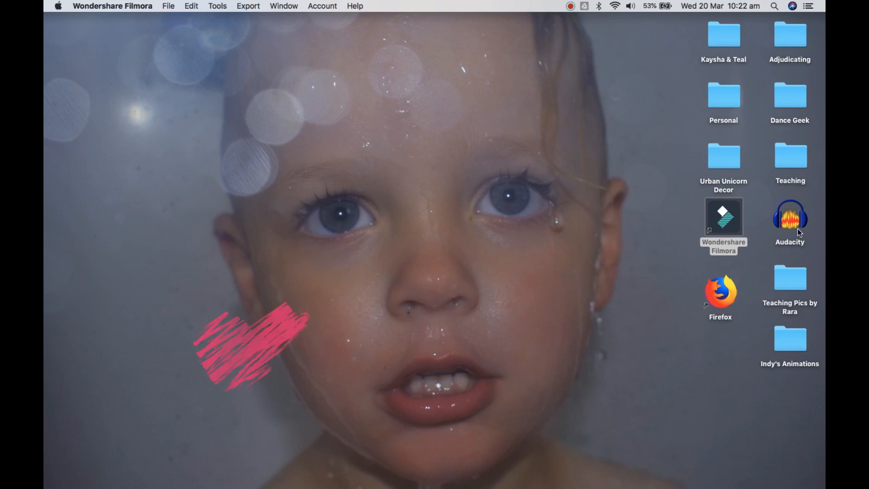
Open Audacity from the desktop, activate the Selection Tool and look through the available effects
double_click(800, 224)
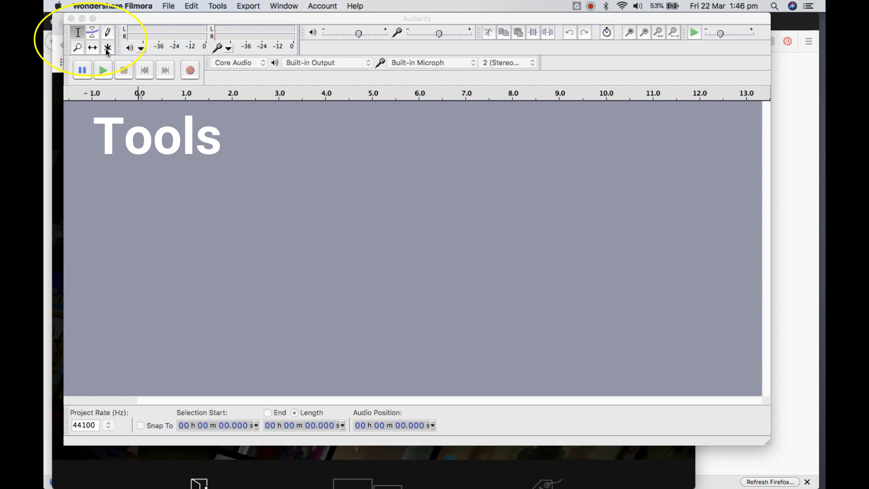
click(80, 33)
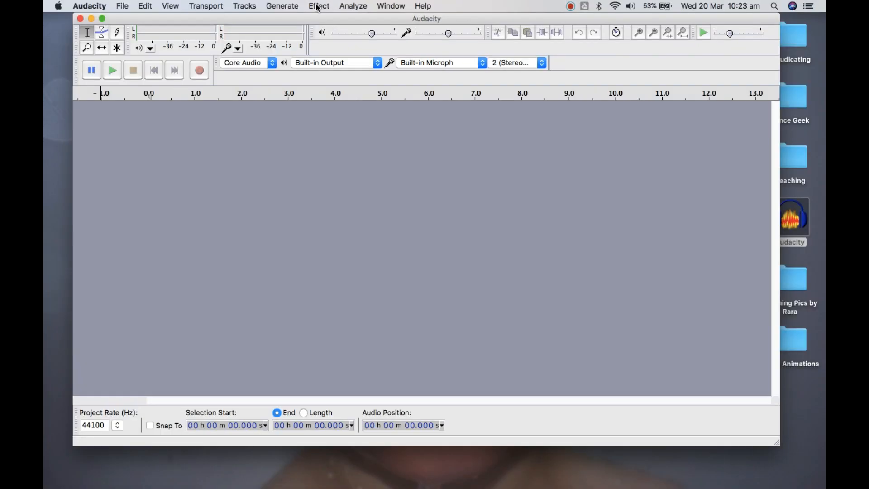
click(318, 6)
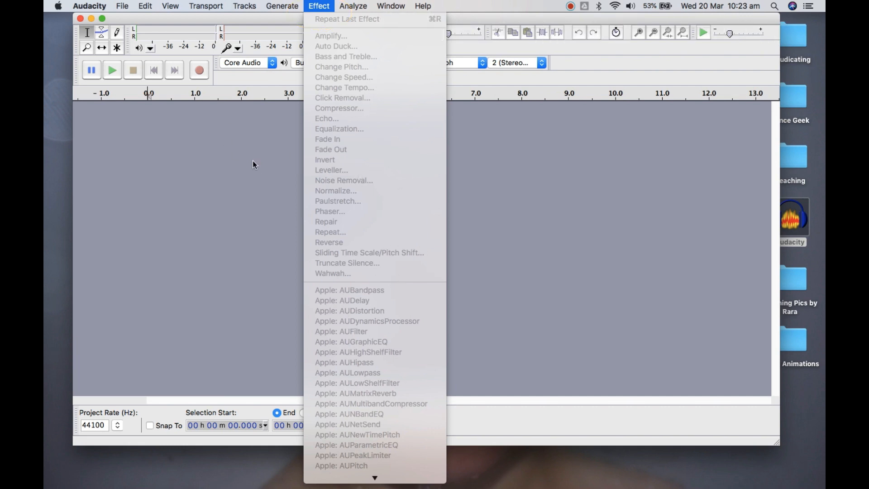
Check which toolbars are enabled in the Audacity window
mouse_move(169, 6)
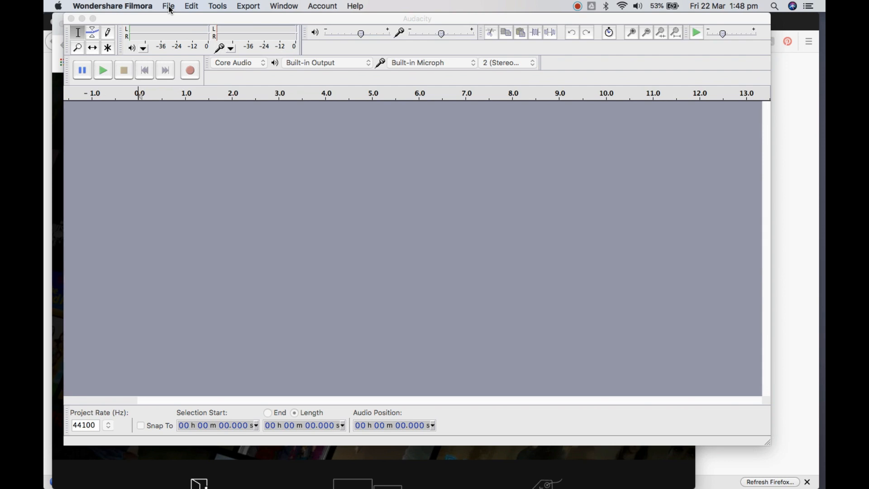
click(211, 184)
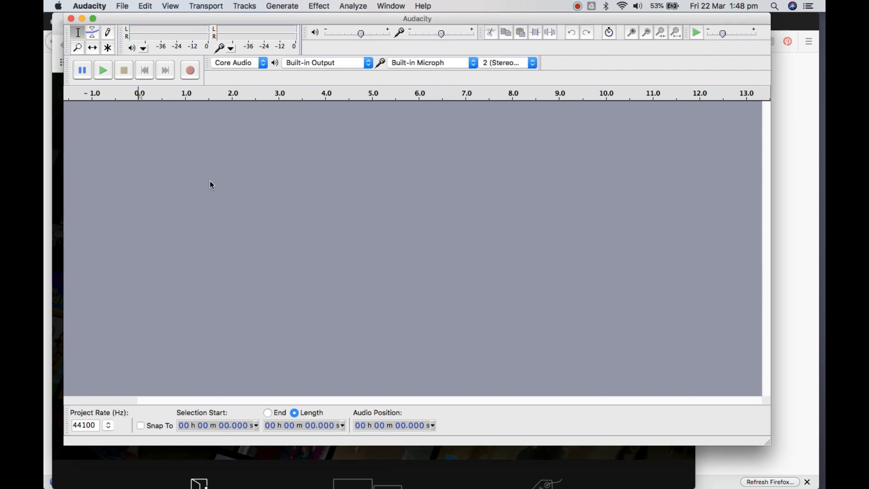
click(172, 6)
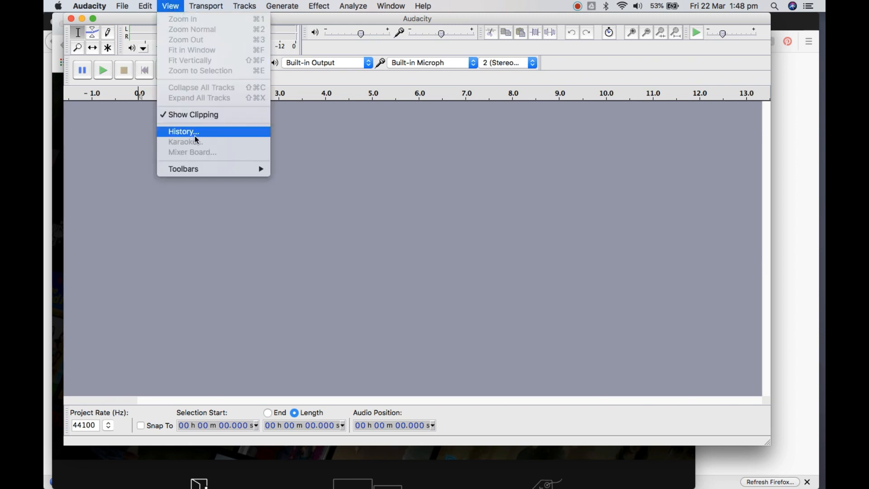
mouse_move(239, 173)
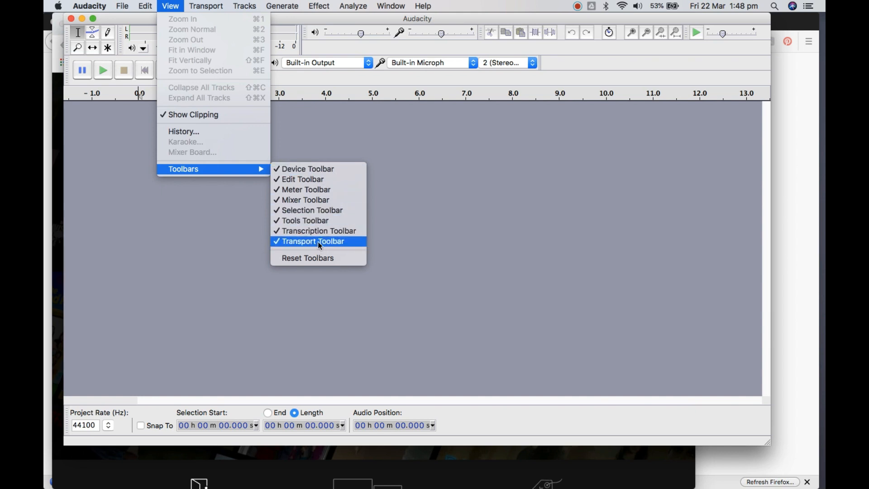
click(490, 155)
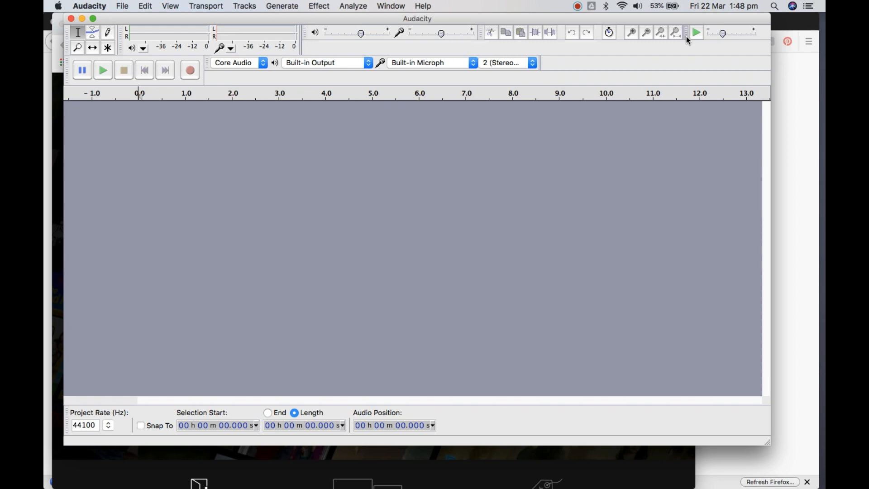
Move the Tools Toolbar out of its dock to a row below the transport controls and return it to its original place
drag(688, 40, 645, 57)
drag(67, 45, 404, 81)
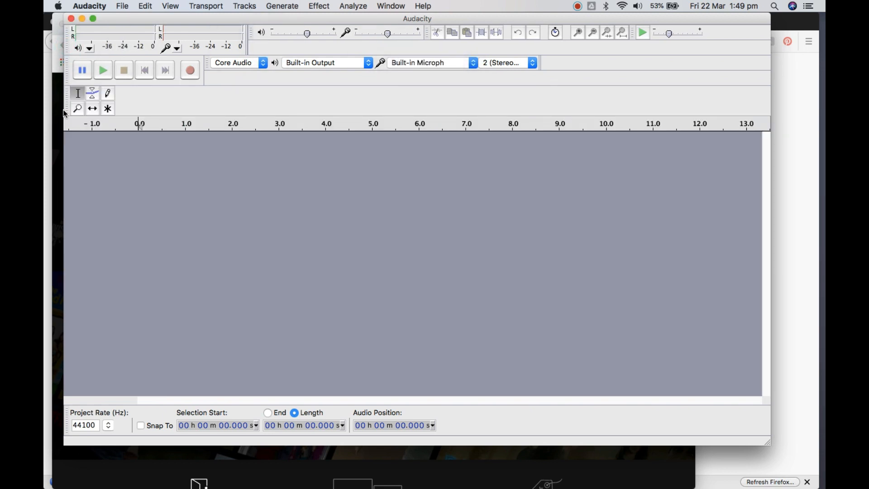
drag(66, 110, 68, 51)
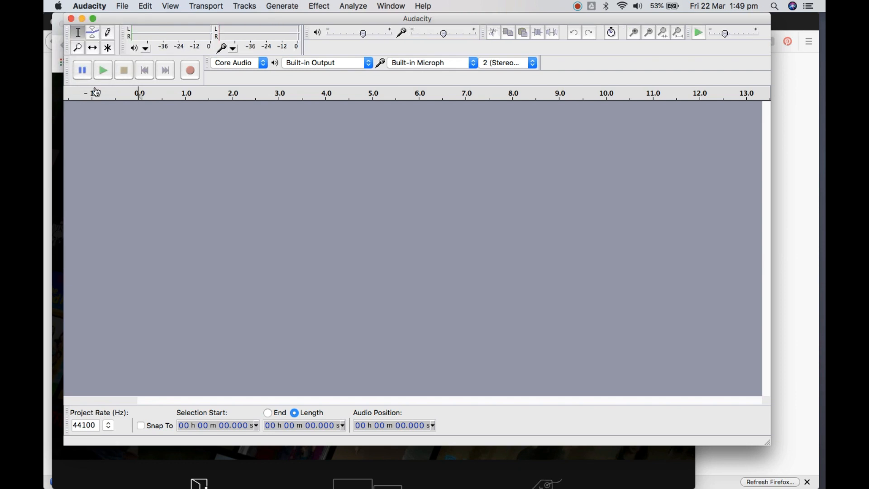
Hide the Selection Toolbar, show it again and try moving it out of its dock
click(174, 6)
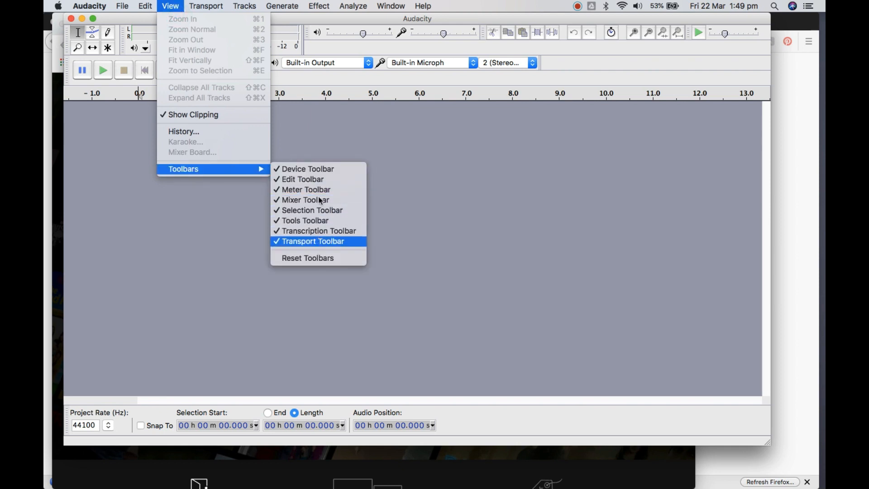
click(334, 214)
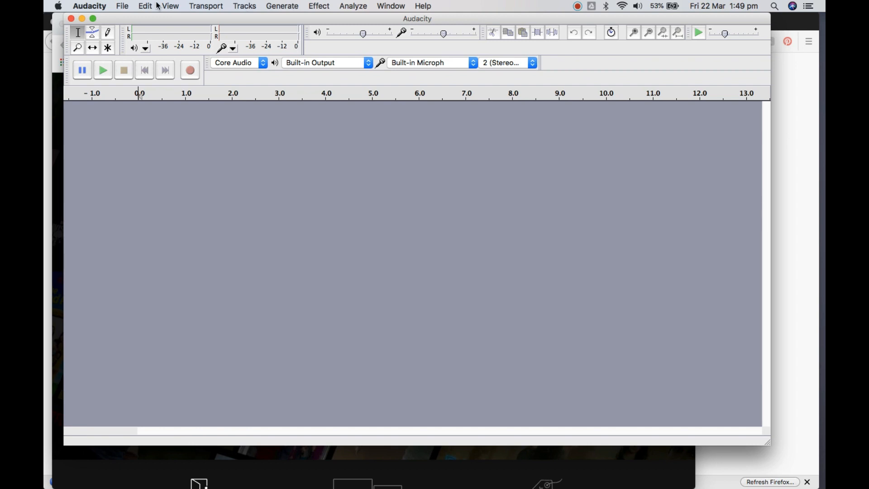
click(170, 7)
mouse_move(242, 168)
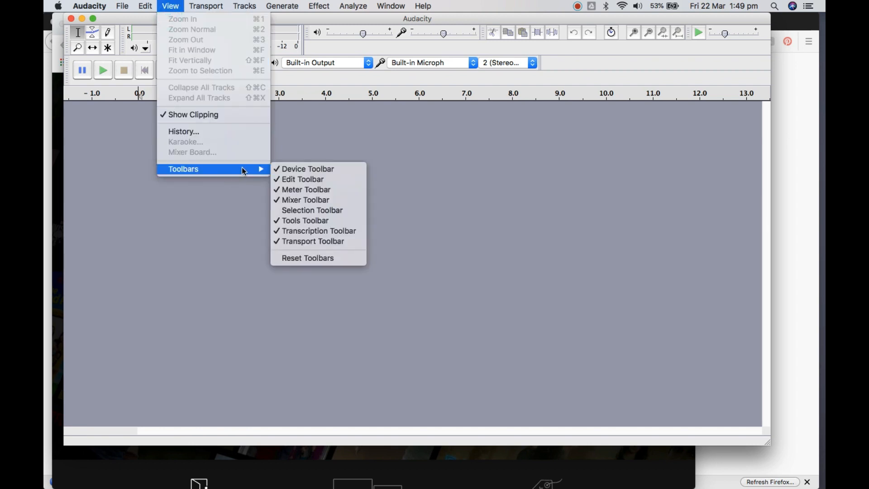
click(352, 211)
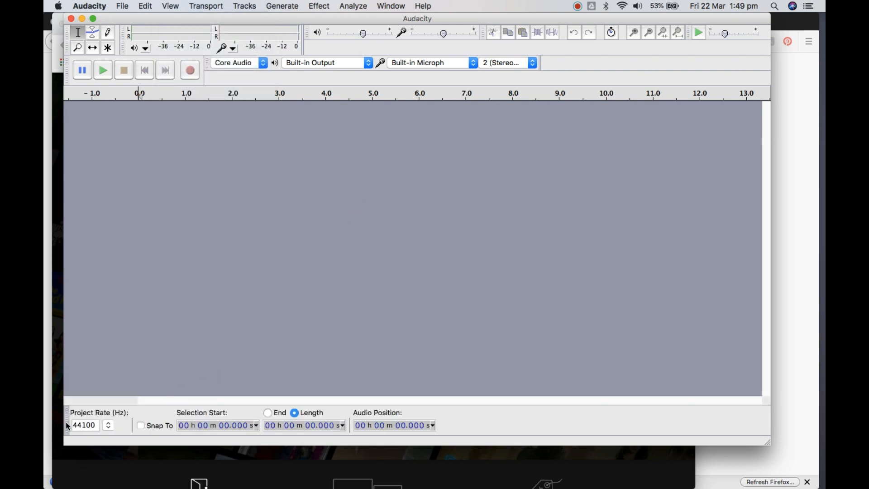
drag(66, 422, 316, 79)
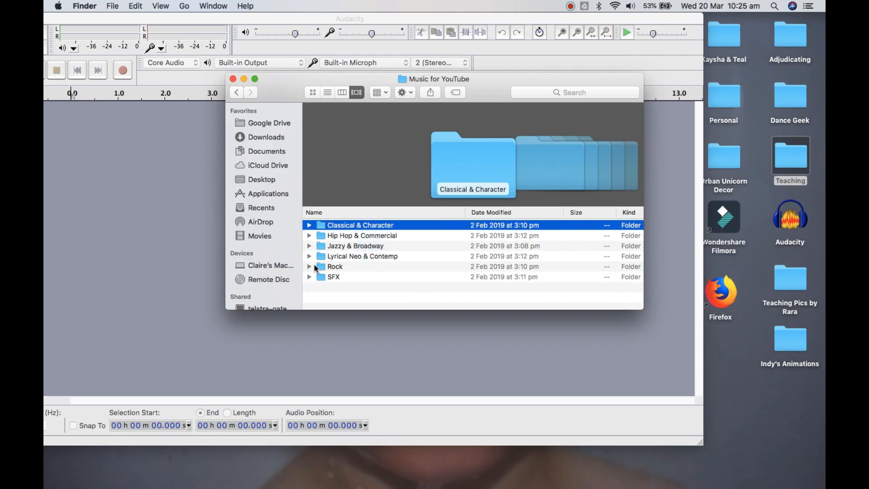
Bring Friendly_Day.mp3 from the Classical & Character folder in Finder into the empty Audacity project
double_click(341, 226)
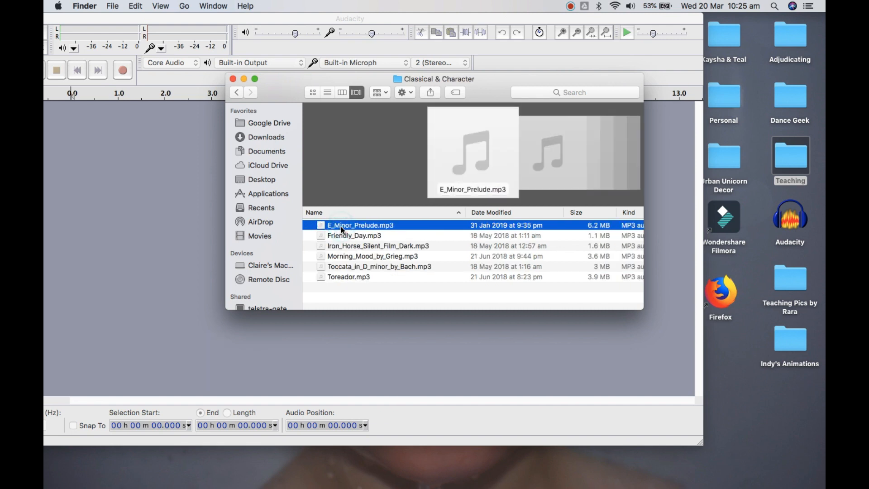
click(354, 235)
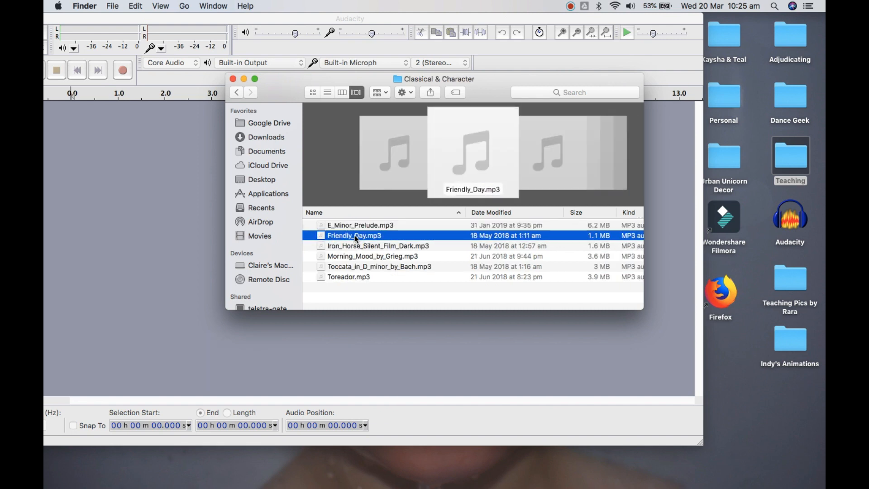
drag(354, 235, 109, 232)
click(143, 344)
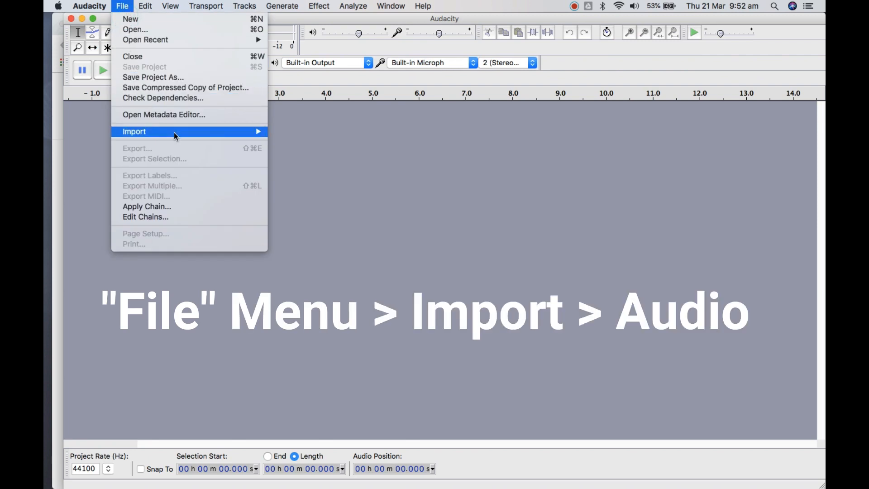
Import an audio file from the Classical & Character folder within Music for YouTube, starting from the Desktop
mouse_move(175, 133)
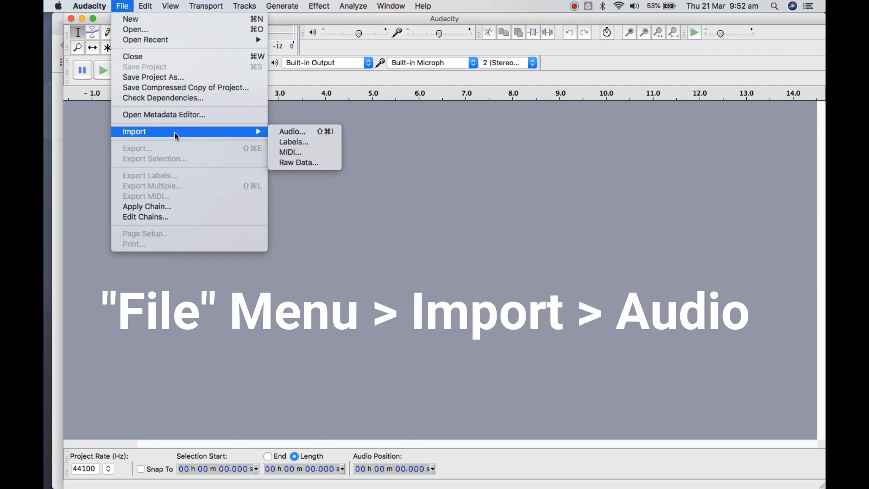
click(336, 133)
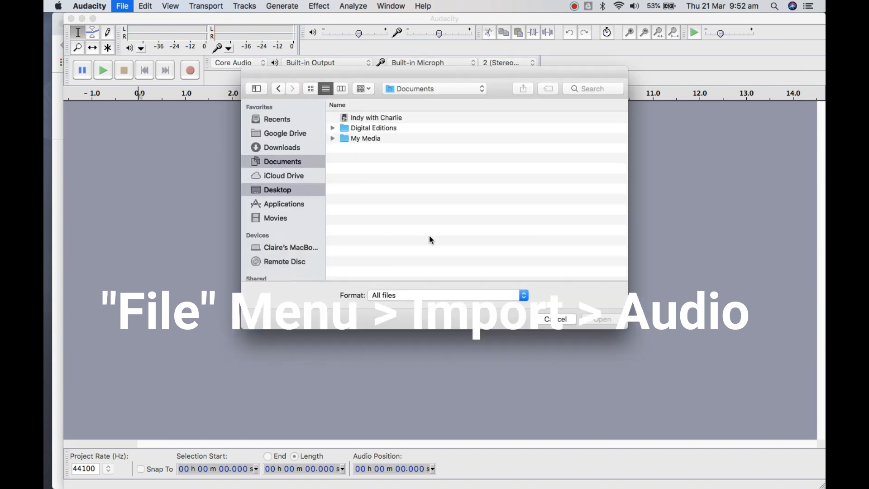
click(285, 190)
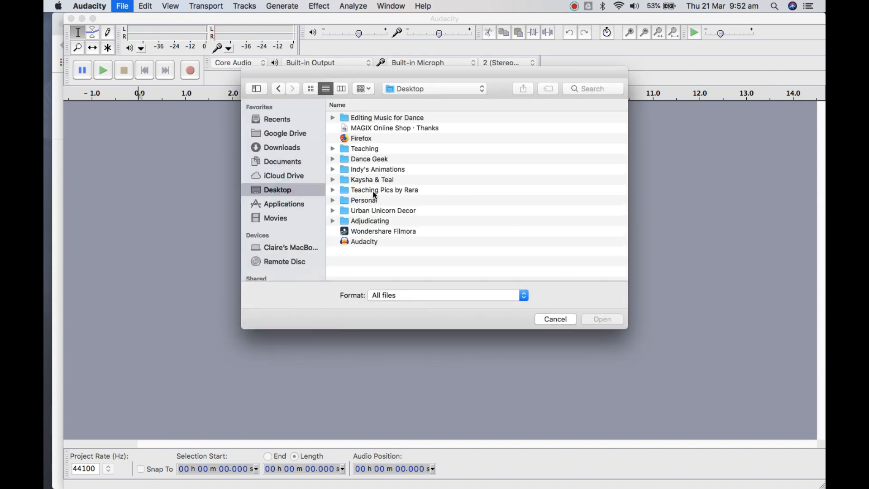
double_click(375, 157)
double_click(371, 137)
double_click(371, 138)
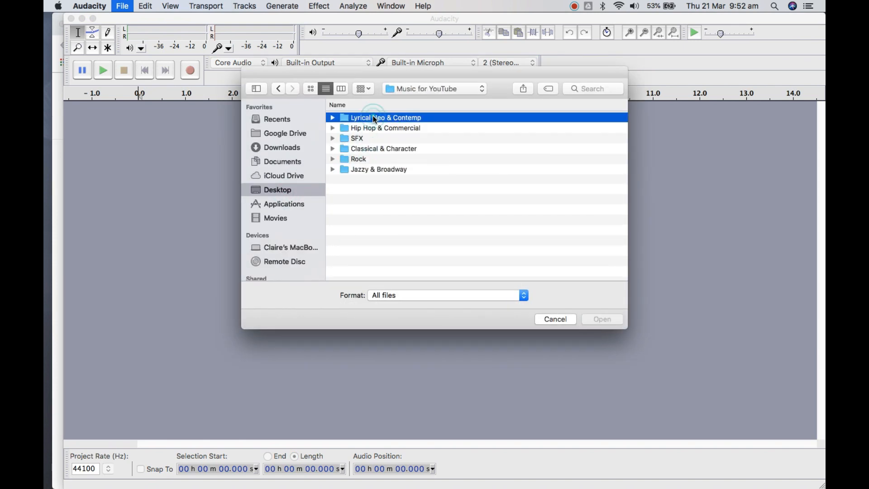
double_click(384, 148)
double_click(415, 157)
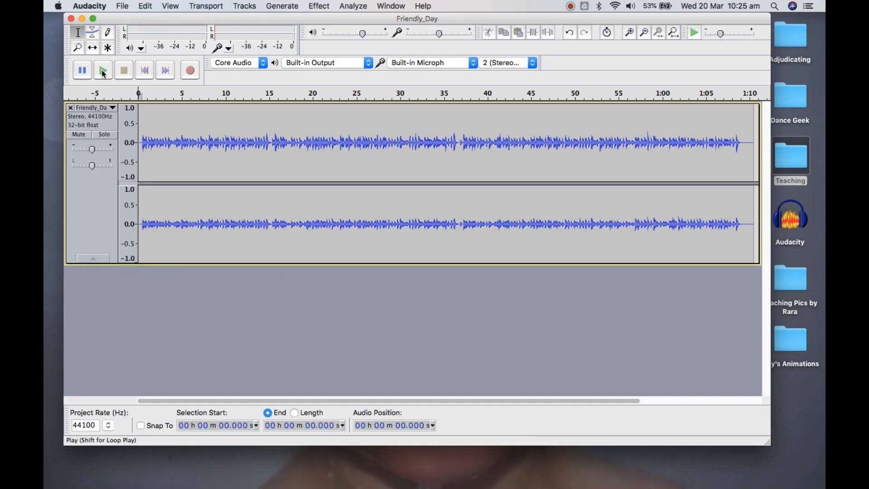
Play the Friendly_Day stereo track from the start and stop playback
click(103, 71)
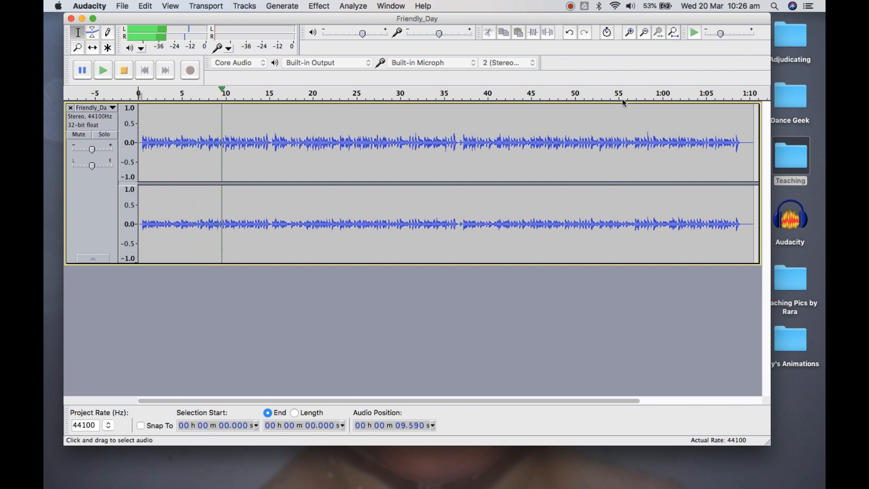
click(534, 64)
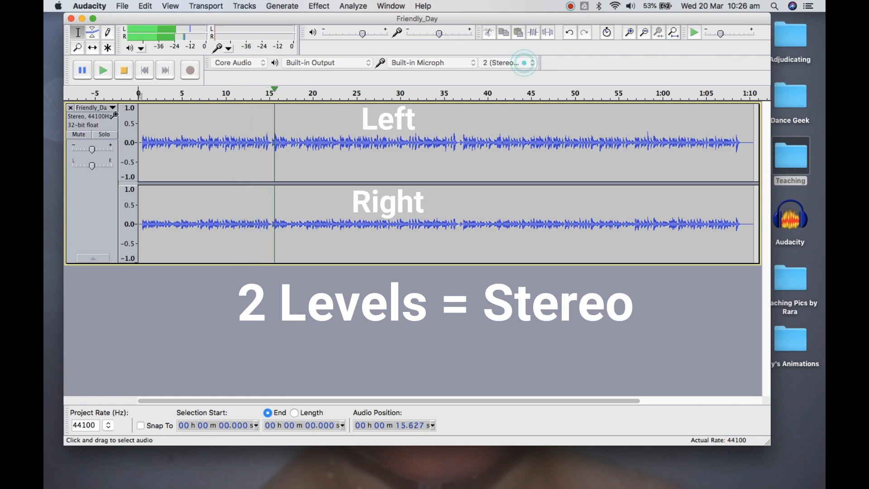
click(123, 70)
Switch the input channels to 1 (Mono) Input Channel and back to 2 (Stereo) Input Channels
click(538, 67)
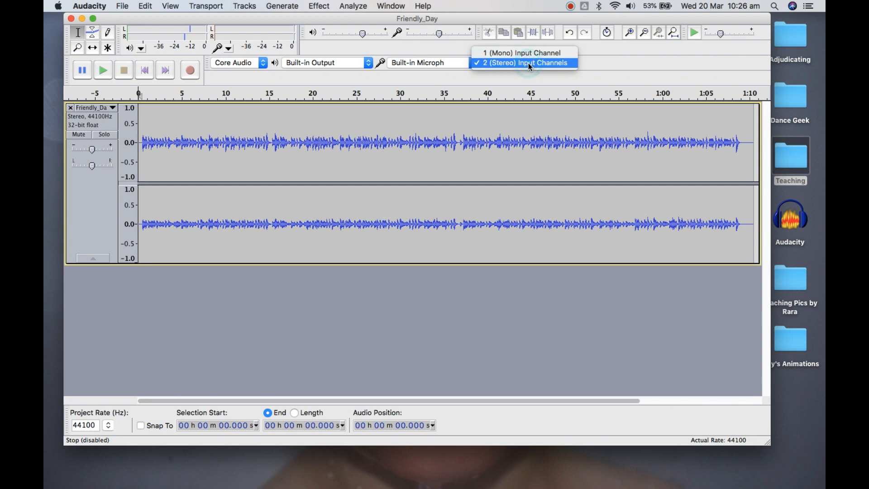
click(532, 54)
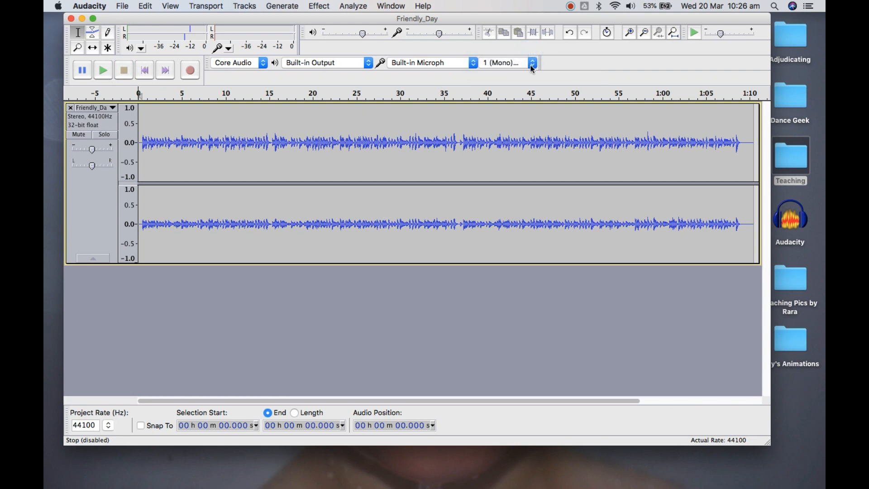
click(529, 64)
click(533, 77)
Play the opening of the Toccata_in_D_minor_by_Bach track and stop playback
click(103, 71)
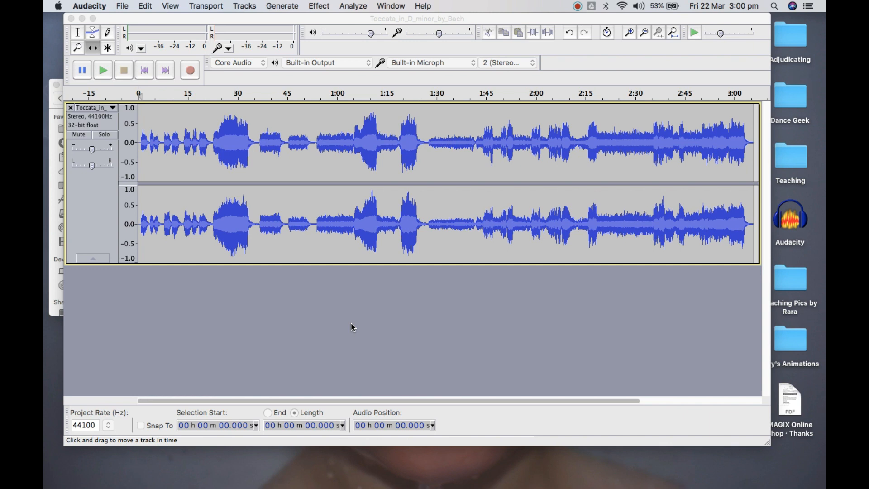
click(112, 78)
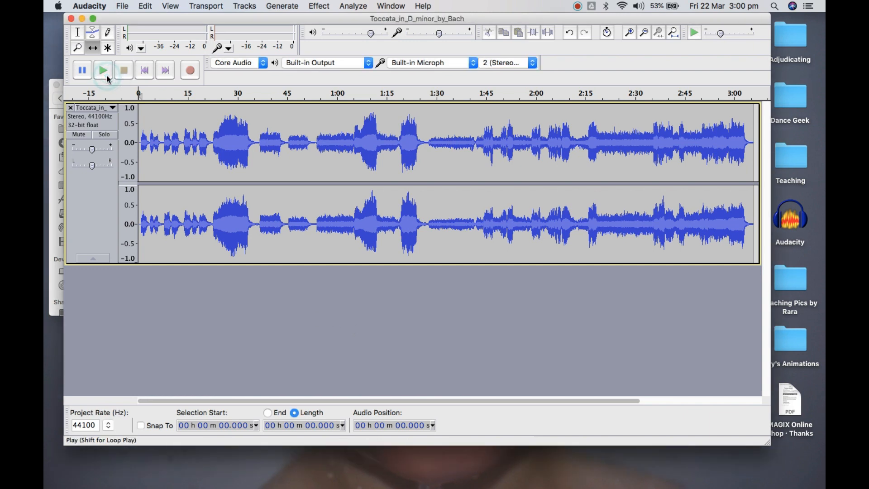
click(105, 70)
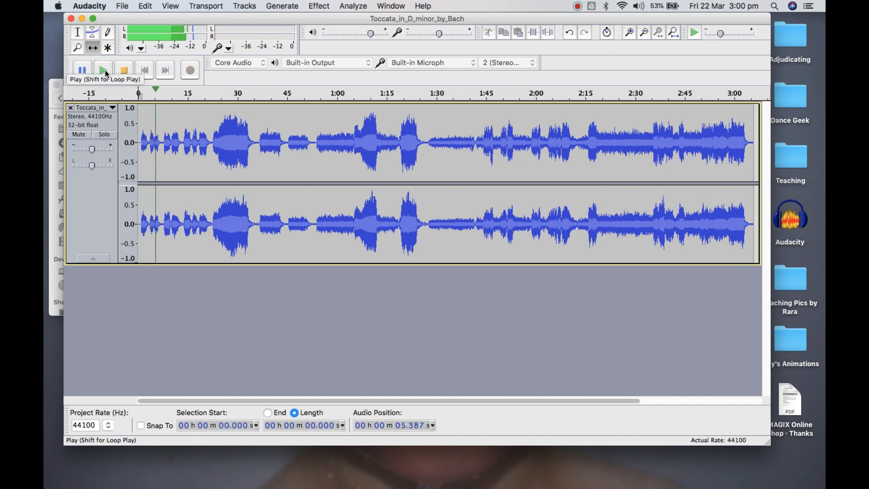
click(128, 76)
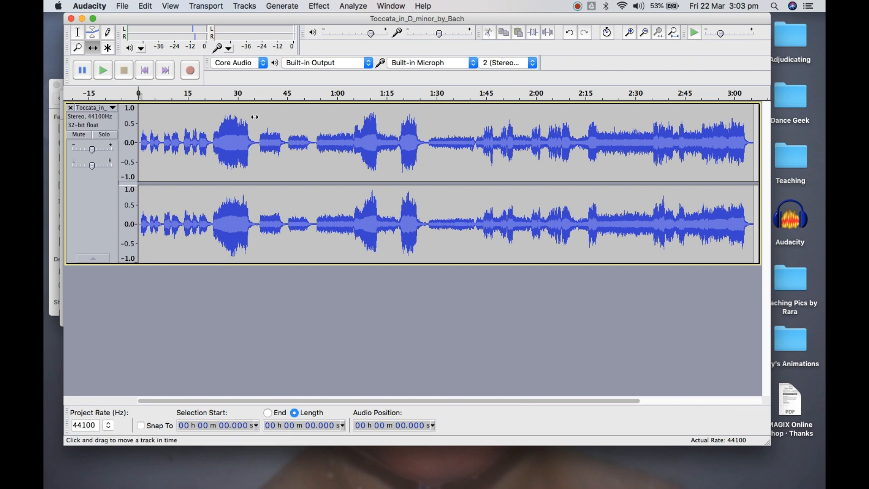
Place the cursor at about 28 s in the Toccata track with the Selection Tool
click(255, 156)
click(77, 34)
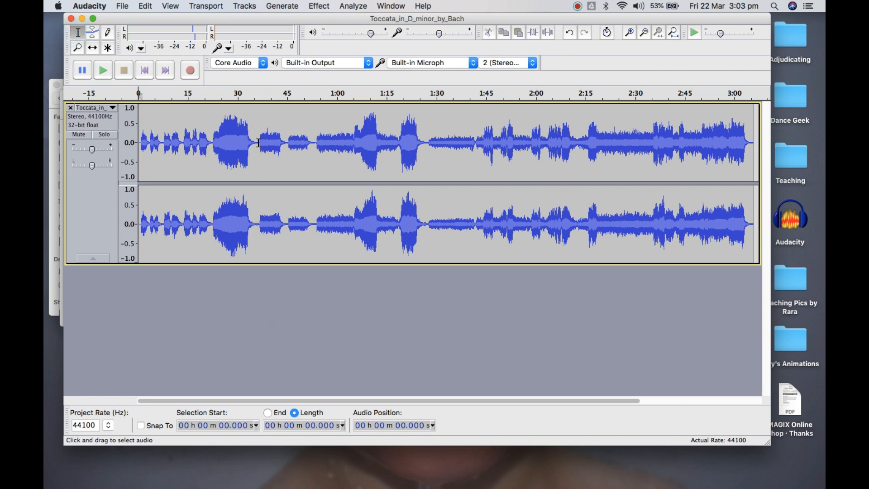
click(232, 137)
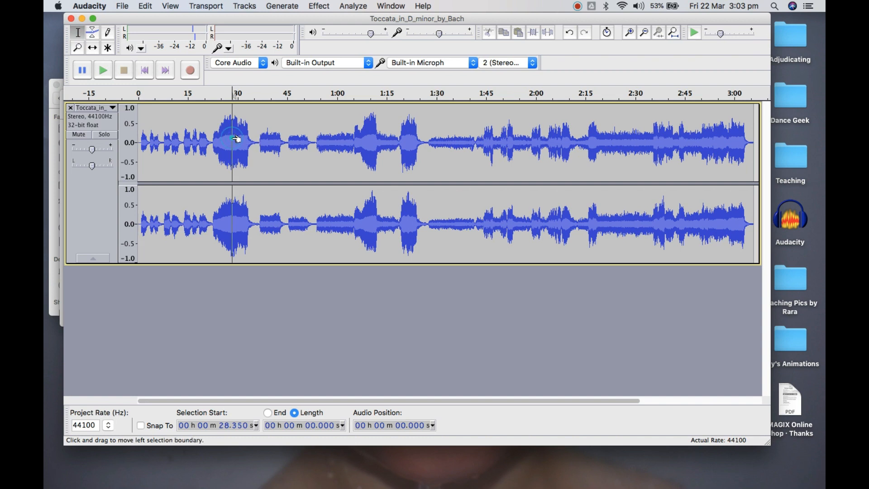
Examine the Toccata waveform around the 28 s cursor in close detail and at a wider scale
click(632, 35)
click(631, 35)
click(631, 35)
click(632, 35)
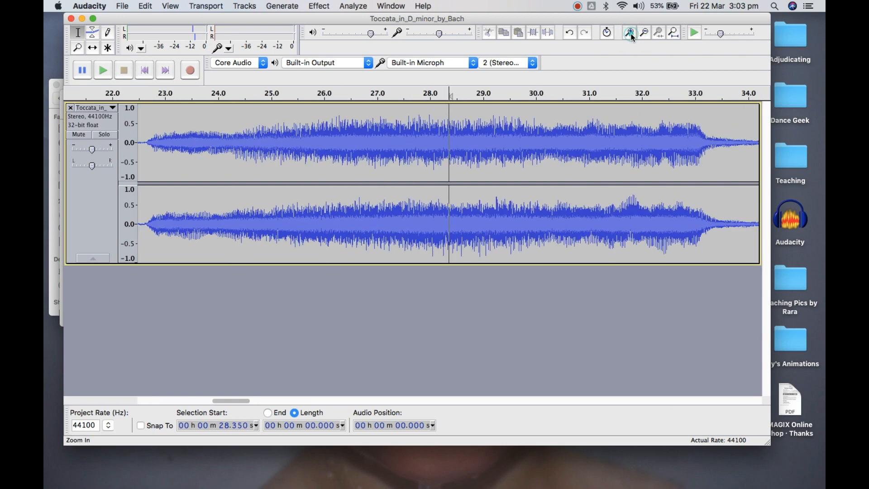
click(631, 35)
click(632, 36)
click(632, 36)
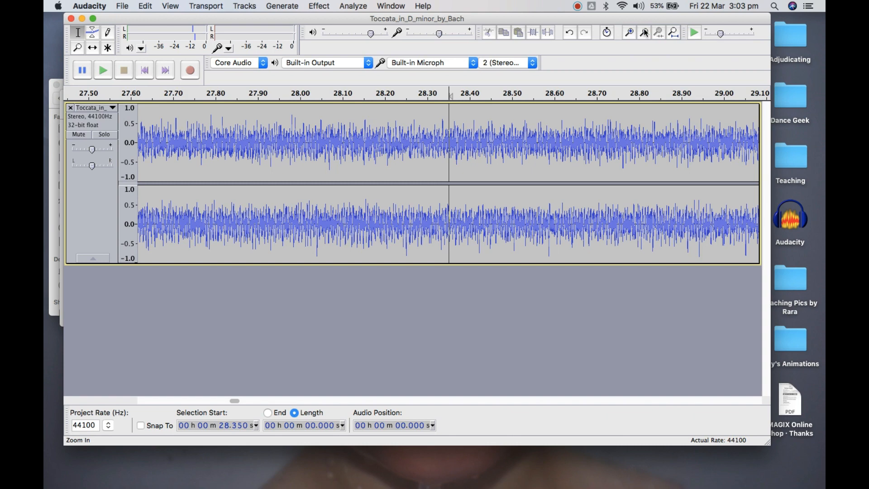
click(643, 36)
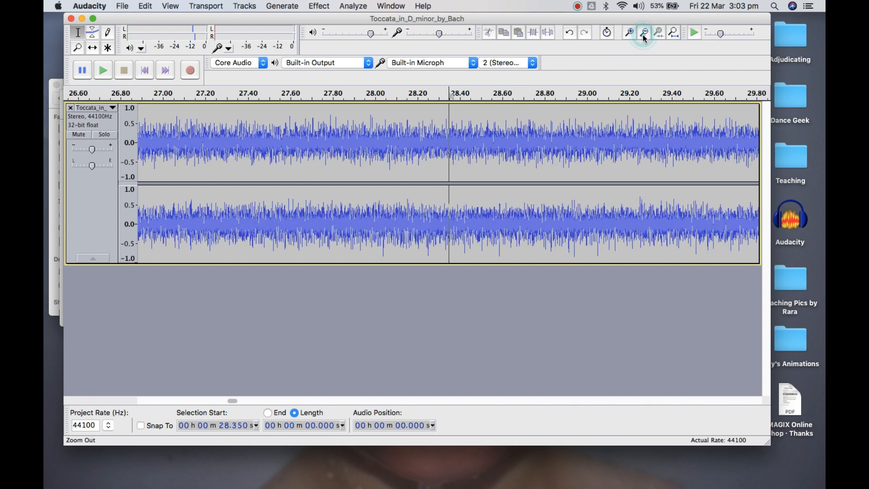
click(643, 36)
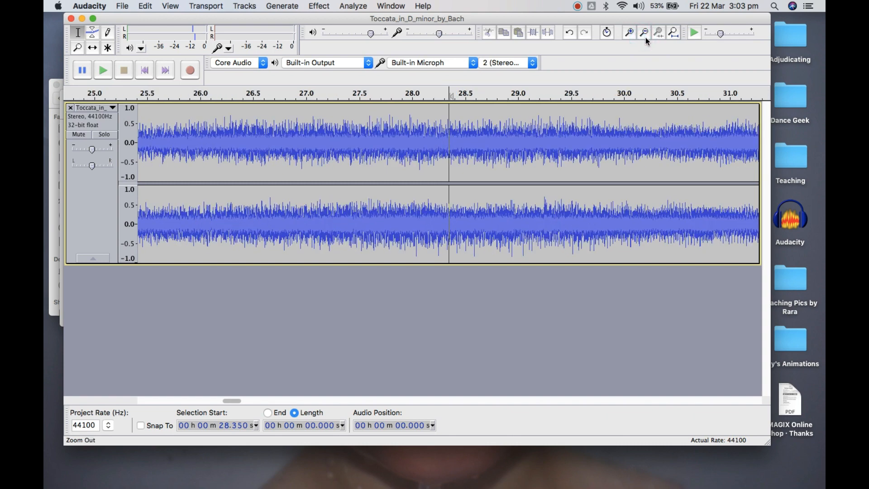
click(645, 35)
click(644, 34)
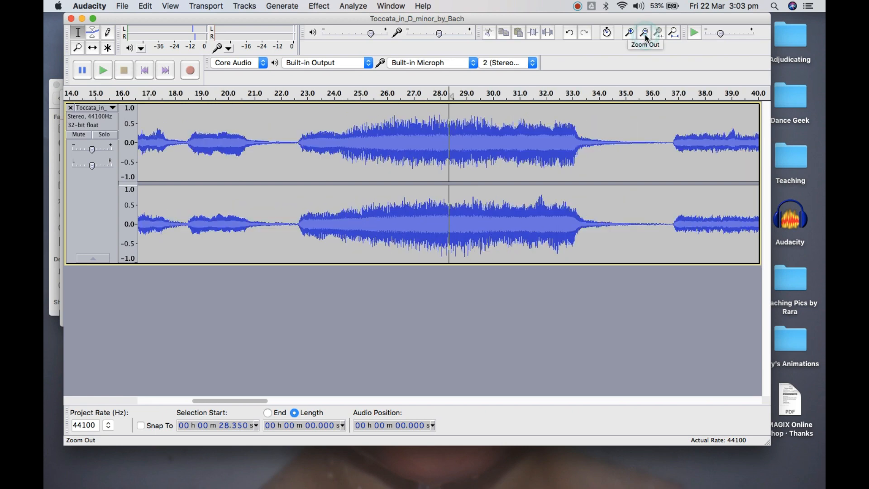
click(645, 34)
click(645, 34)
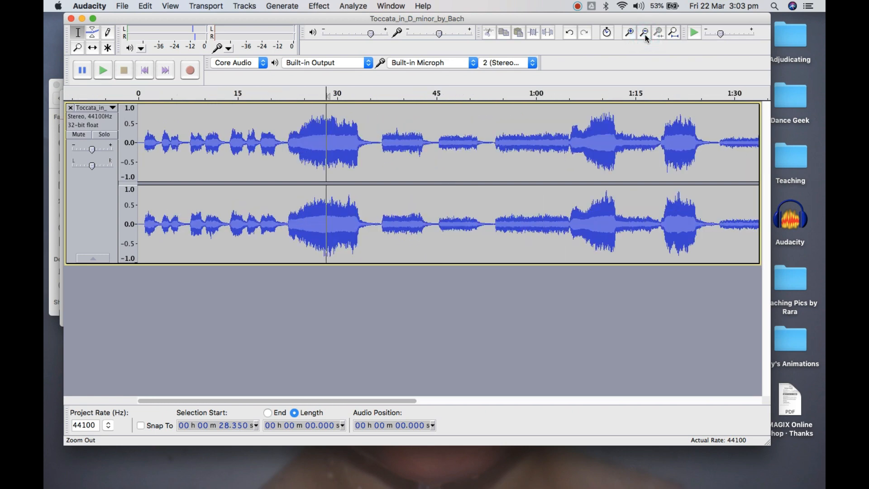
Play the Toccata track from about 22.2 s, just before the loud passage, and stop playback
click(285, 141)
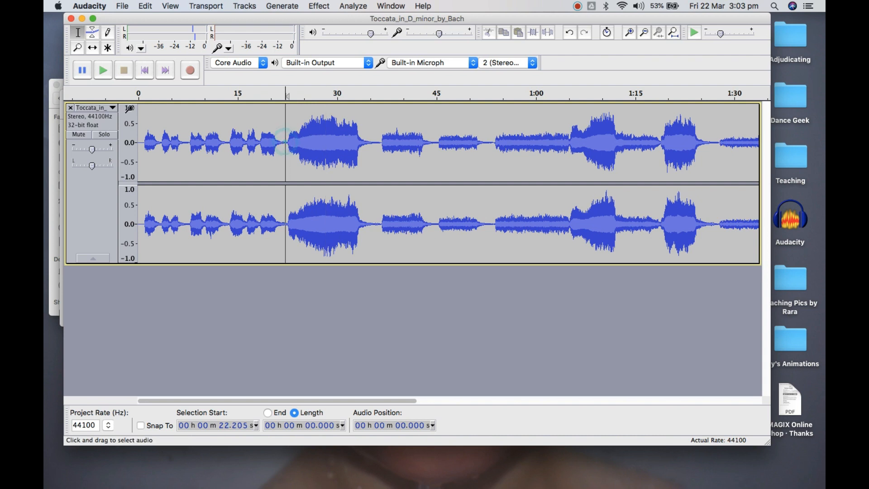
click(104, 72)
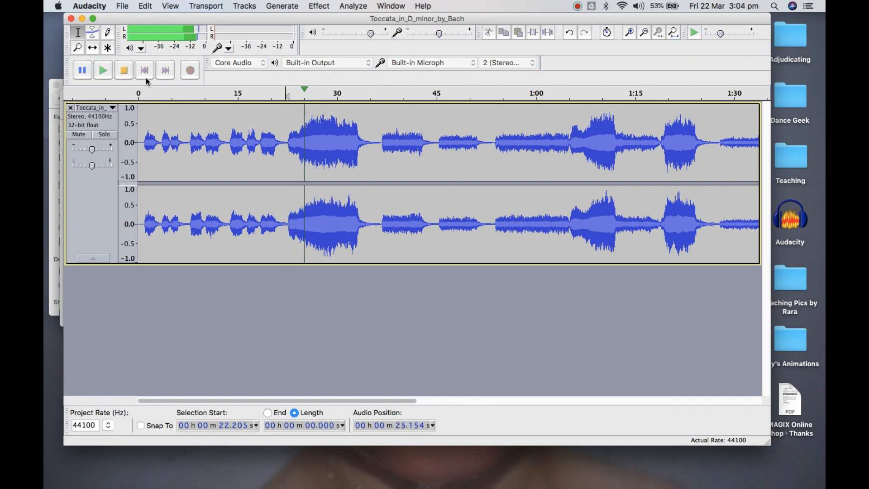
click(122, 72)
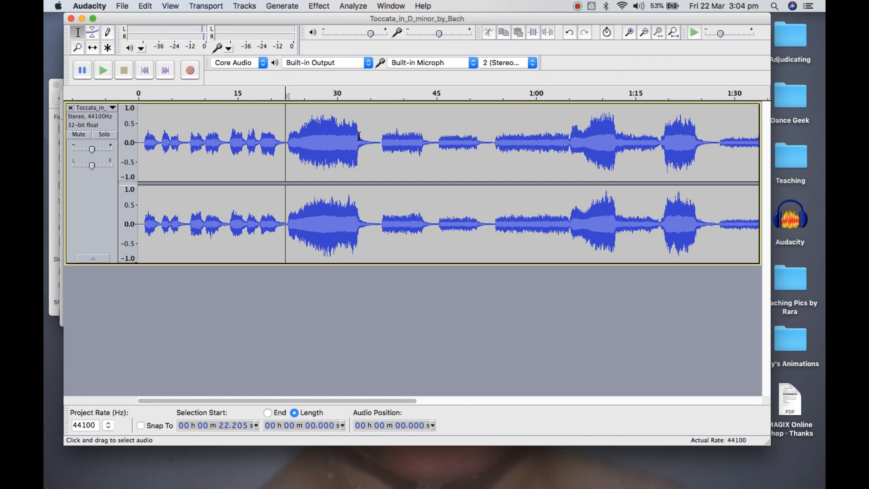
Select about 2.5 s of the fade-out from 33 s, then place the cursor at about 36.7 s before the next phrase
mouse_move(357, 136)
mouse_down()
mouse_move(381, 139)
mouse_move(373, 141)
mouse_up()
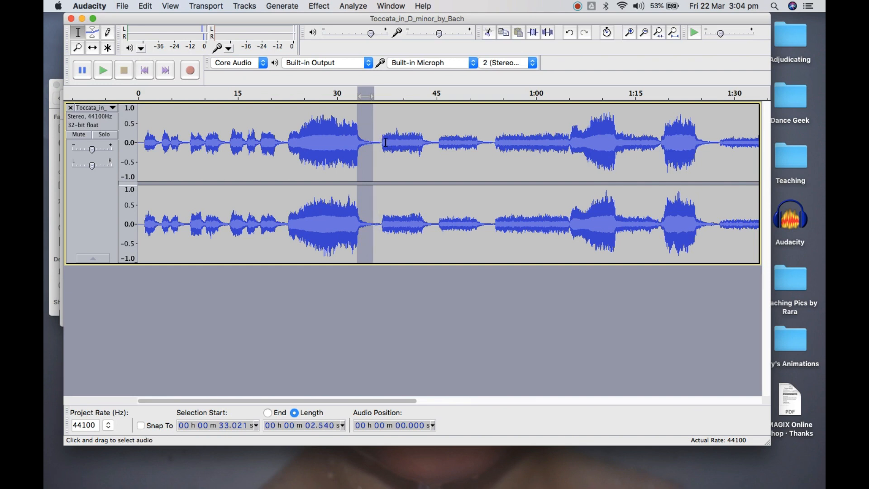
click(381, 142)
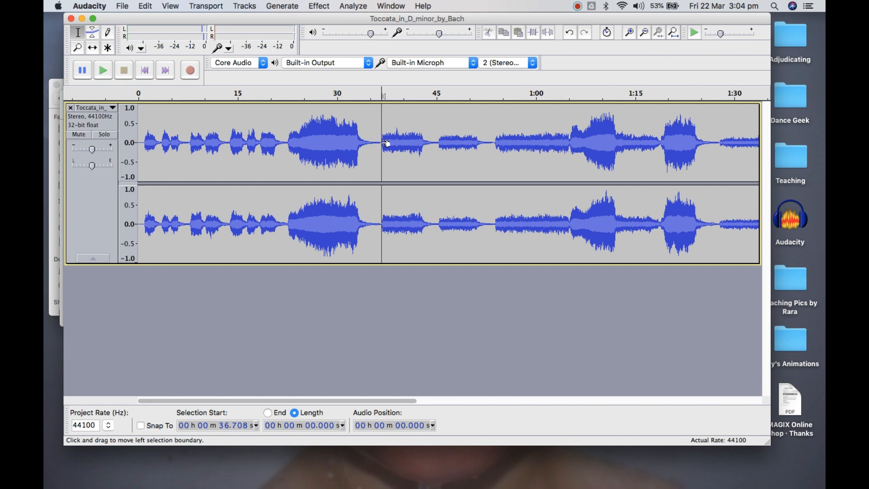
click(632, 33)
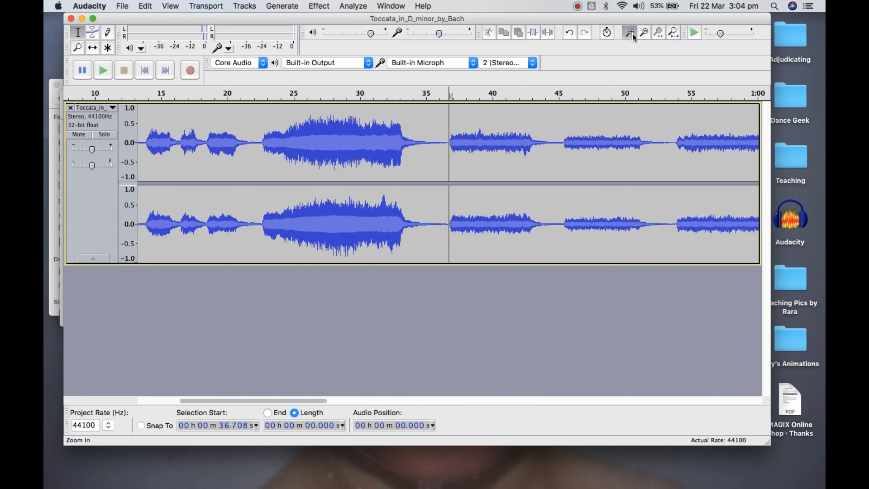
click(630, 32)
click(630, 33)
click(630, 32)
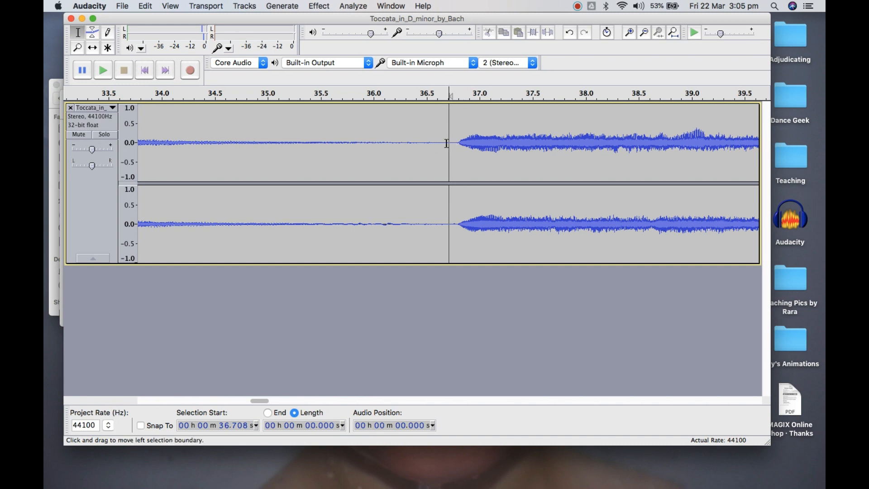
click(629, 32)
click(630, 32)
click(629, 31)
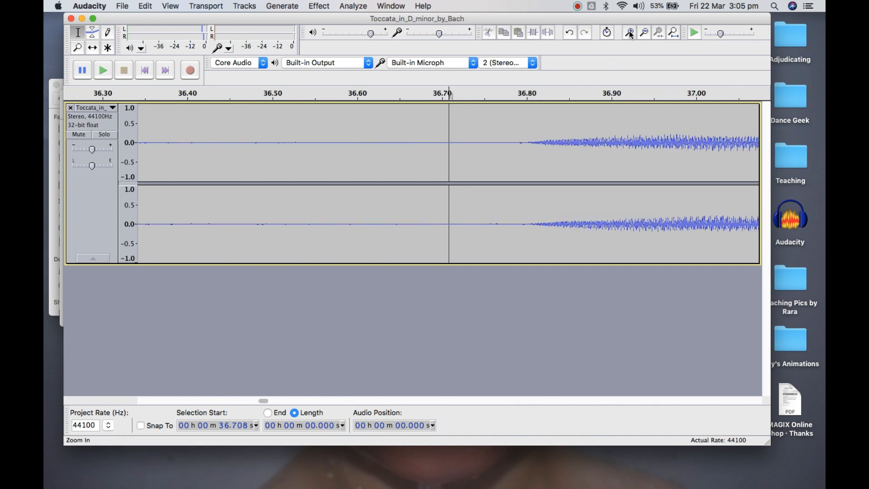
click(630, 32)
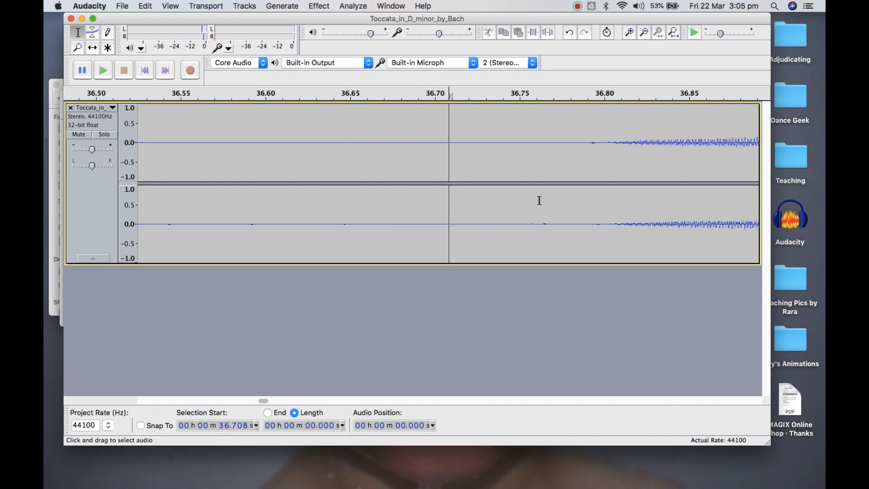
click(629, 32)
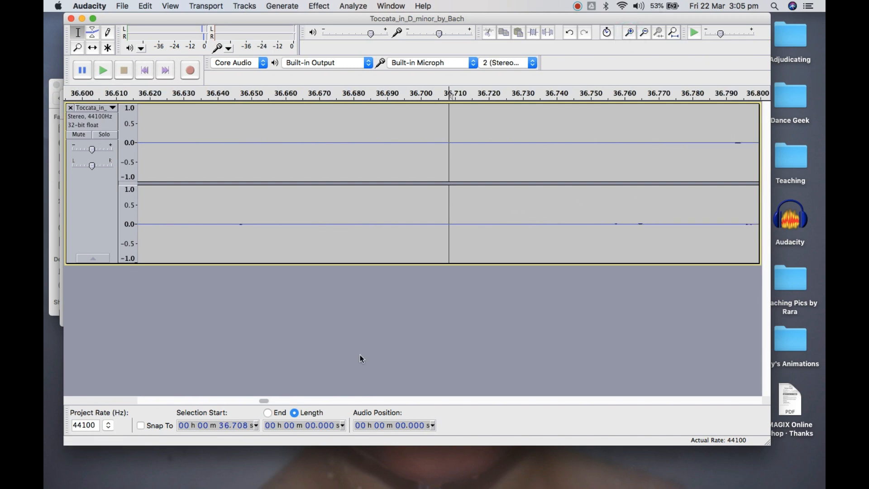
Examine the waveform around 36.9 s in fine detail, down to its individual samples
drag(262, 401, 263, 401)
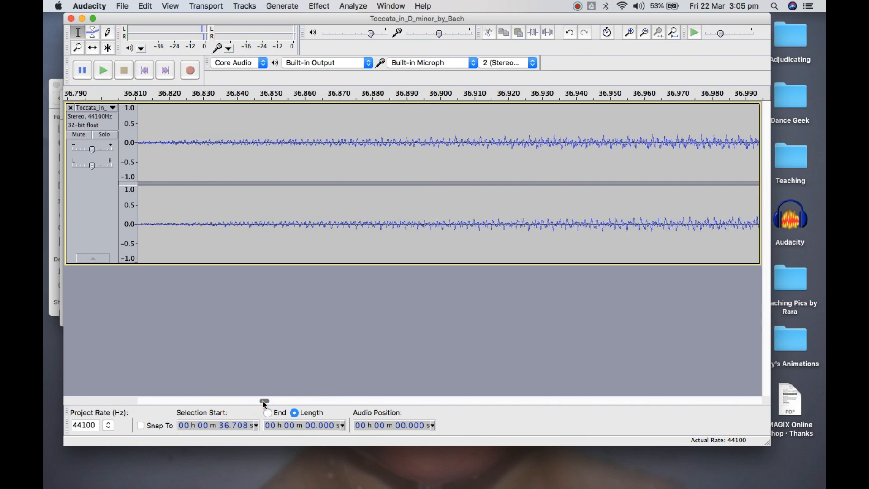
click(631, 32)
click(631, 33)
click(631, 32)
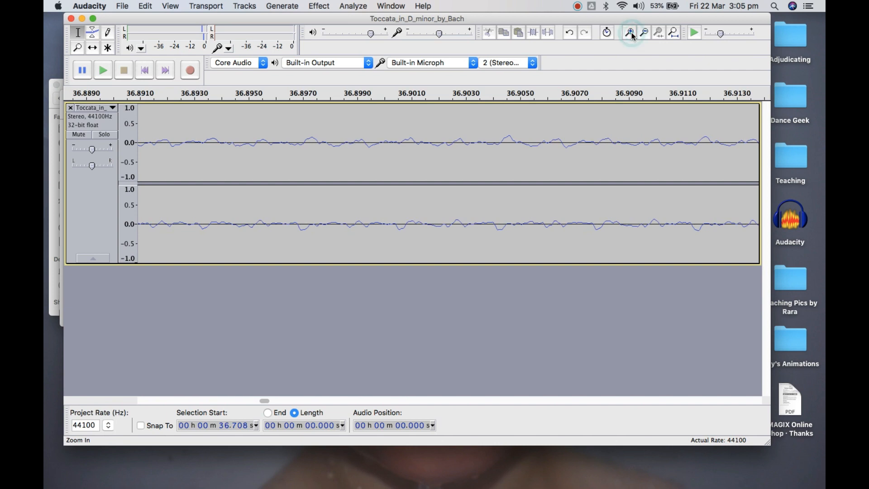
click(631, 32)
click(631, 33)
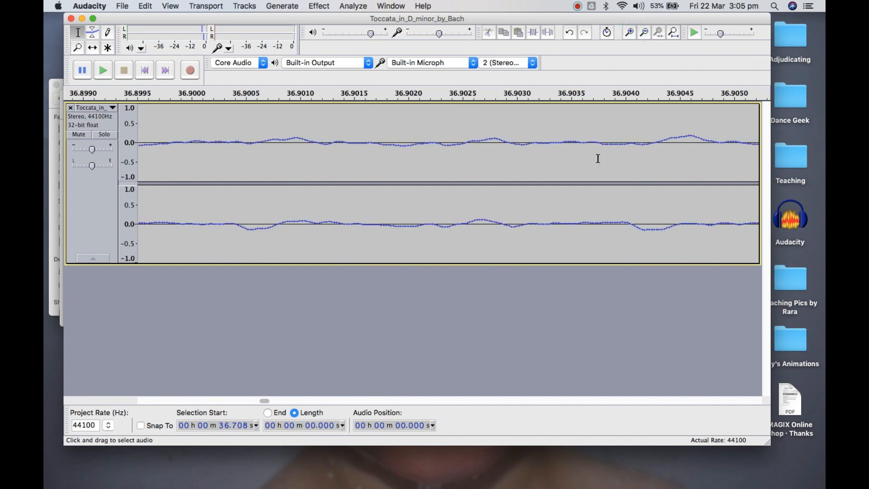
click(644, 32)
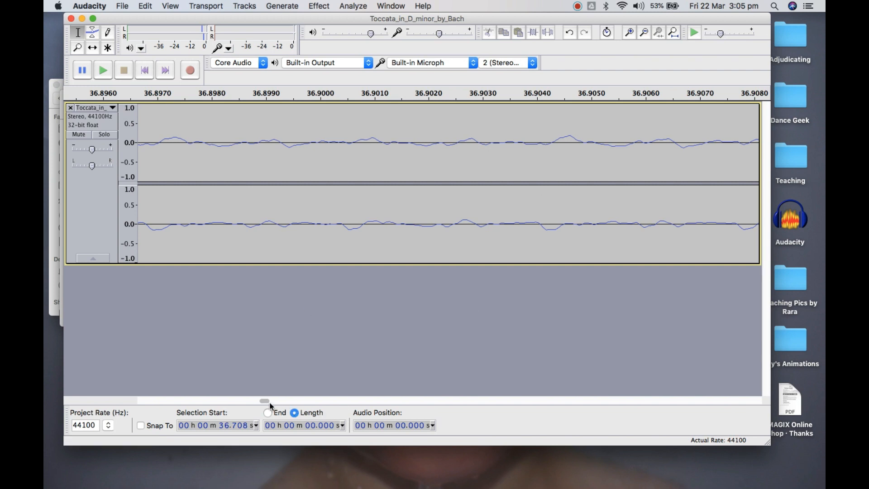
Select about 0.008 s of the near-silent stretch from about 36.511 s and play it
drag(268, 401, 266, 400)
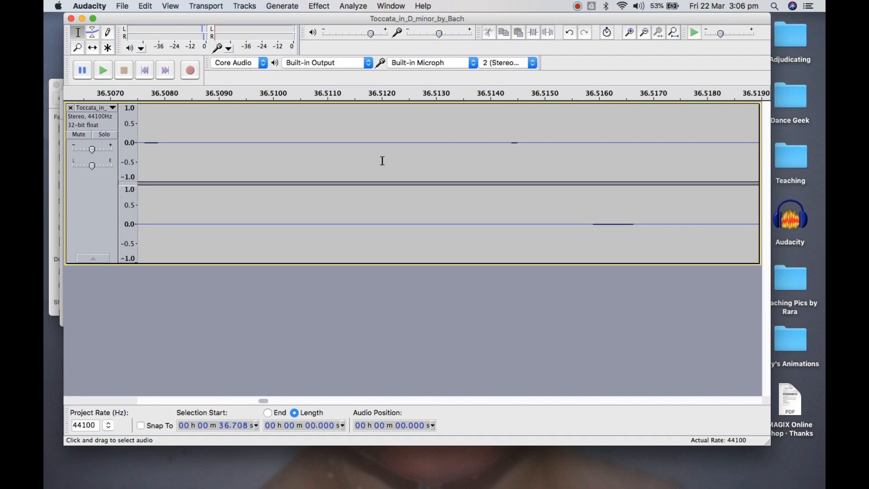
drag(335, 136, 749, 186)
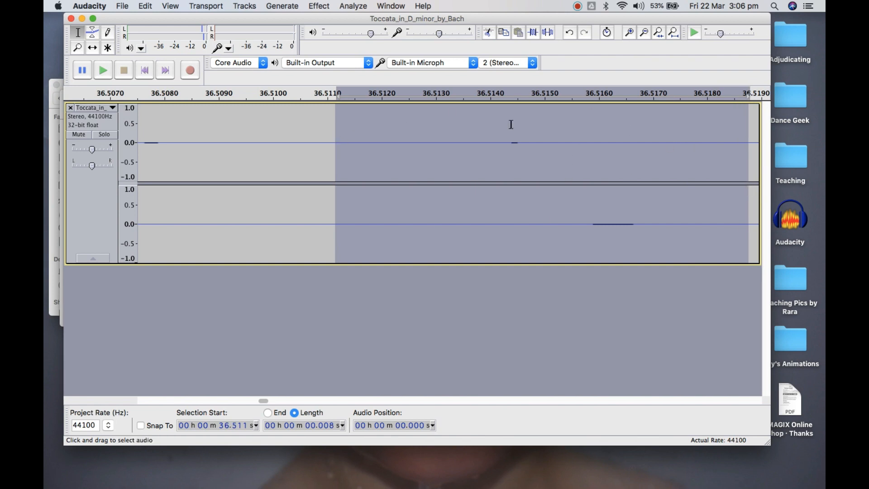
click(109, 71)
click(105, 71)
Clear the tiny selection and place the cursor at about 36.78 s, where the next phrase begins
click(709, 159)
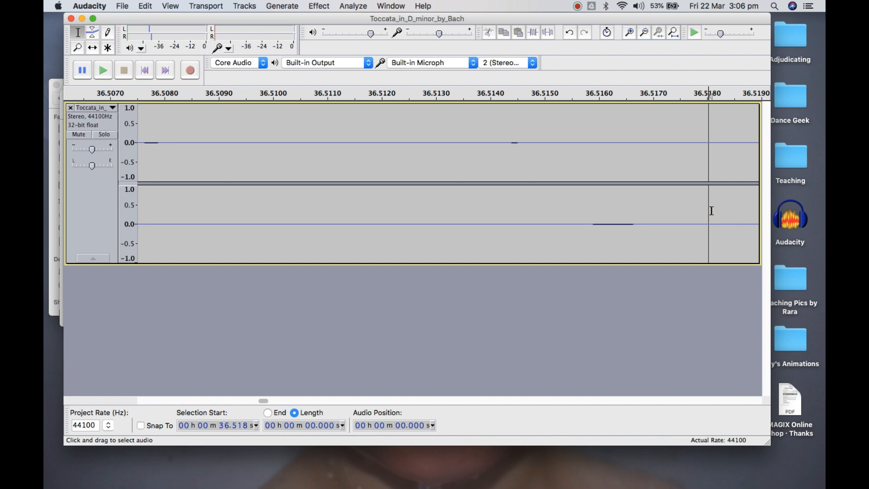
click(645, 33)
click(645, 32)
click(645, 32)
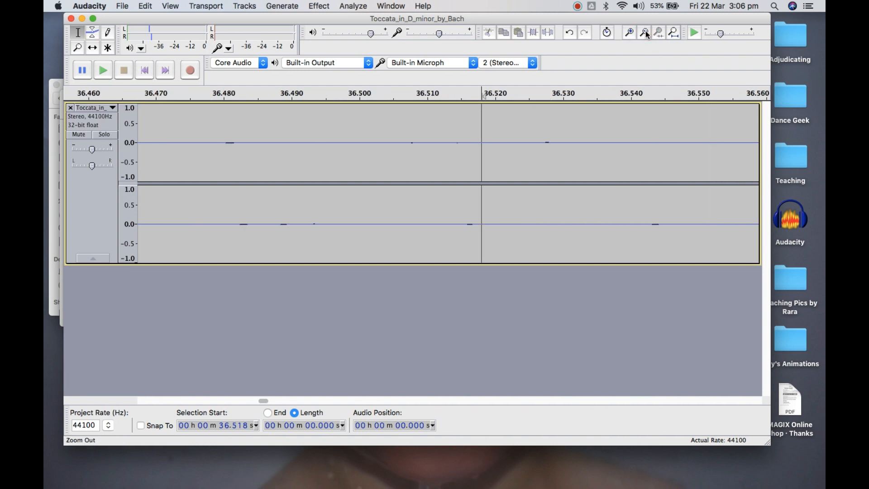
click(646, 32)
click(645, 32)
click(645, 31)
click(645, 32)
click(645, 32)
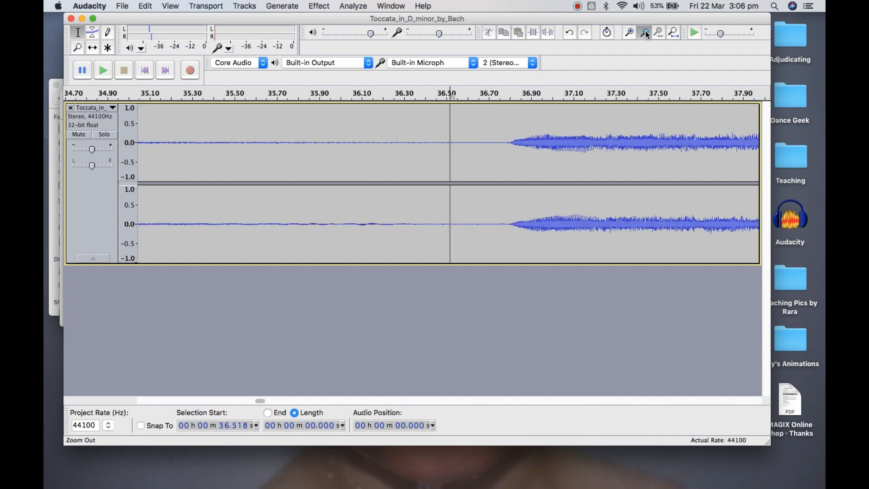
click(645, 32)
click(645, 32)
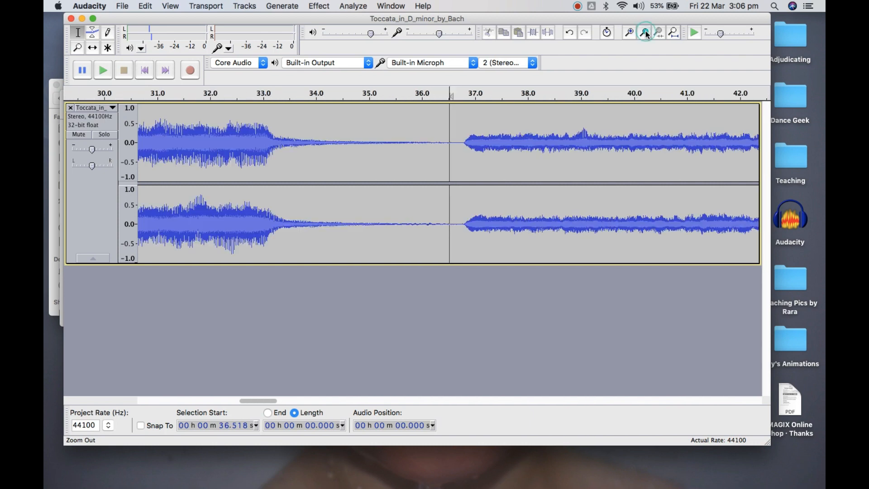
click(463, 142)
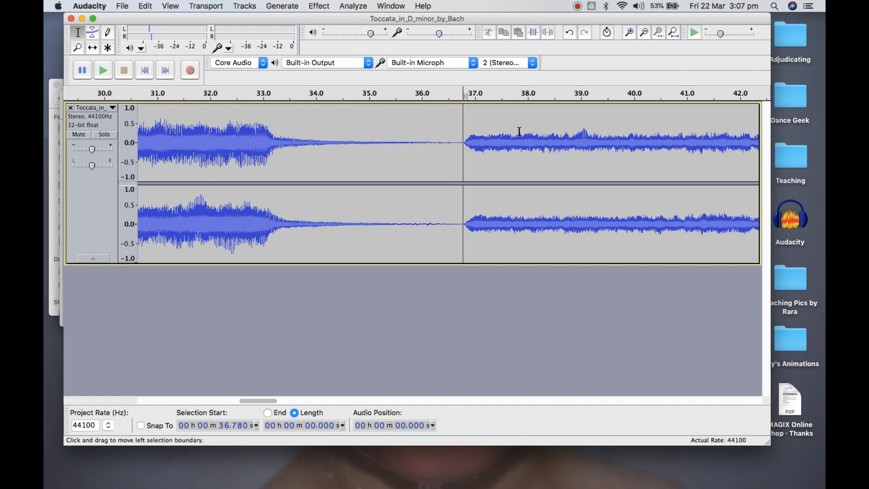
Move the cursor closer to the start of the phrase, at about 36.786 s
click(630, 33)
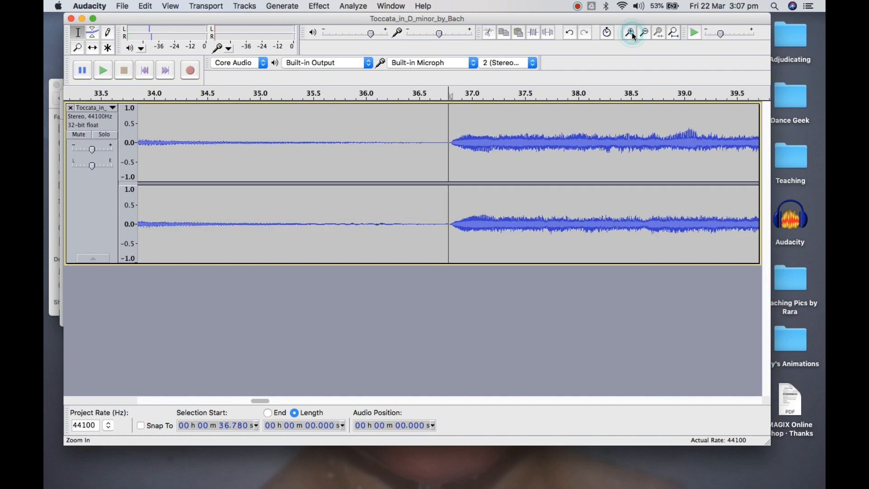
click(630, 33)
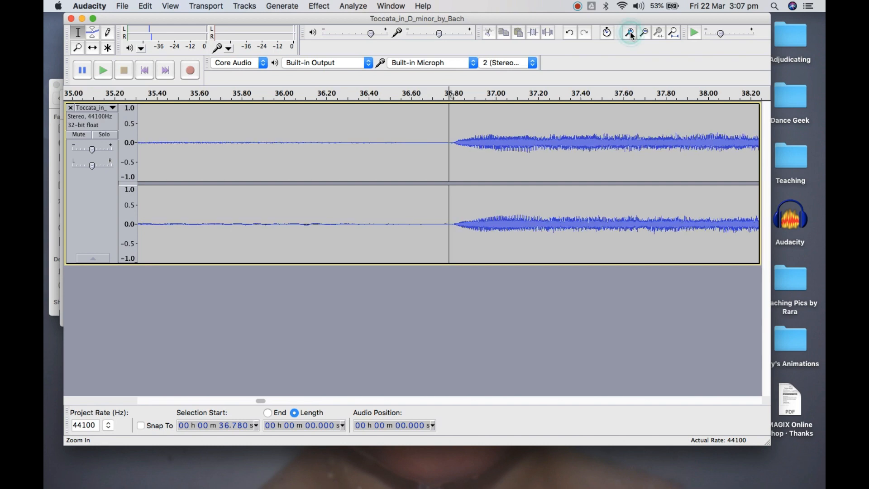
click(630, 33)
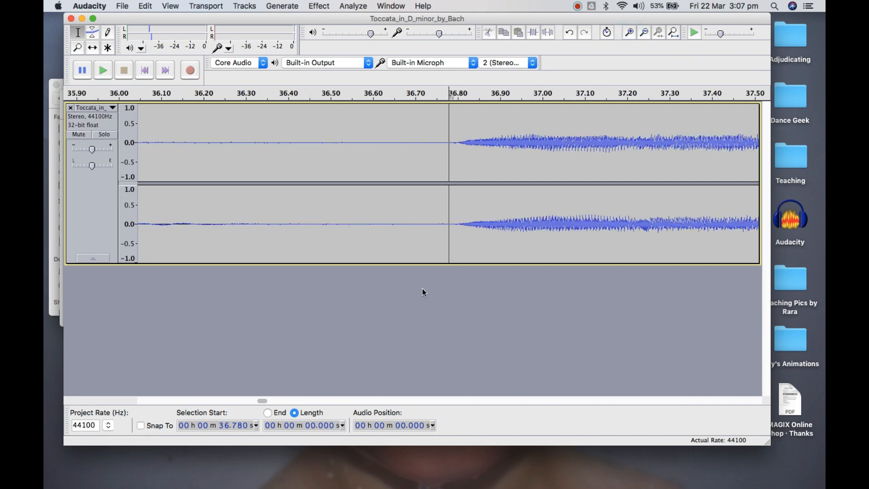
click(451, 142)
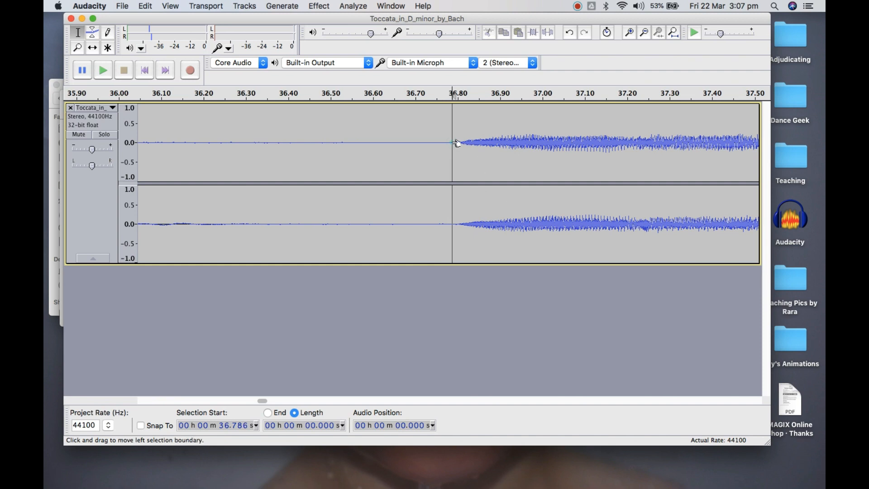
Refine the cursor position to about 36.793 s, at the first trace of sound in the upper channel
click(630, 32)
click(630, 32)
click(630, 32)
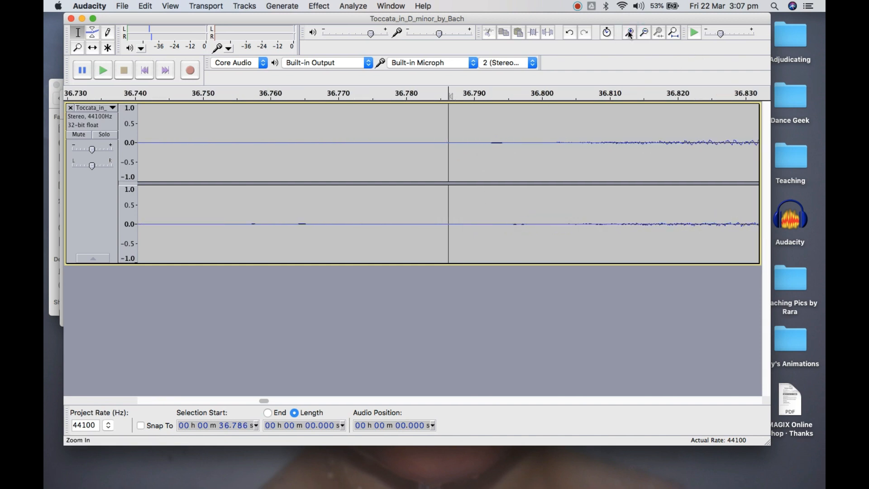
click(489, 142)
click(625, 37)
click(625, 37)
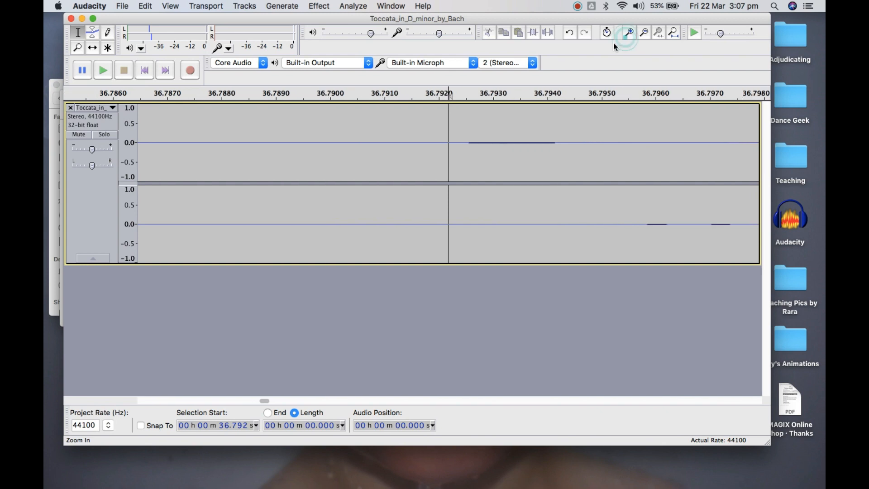
click(467, 142)
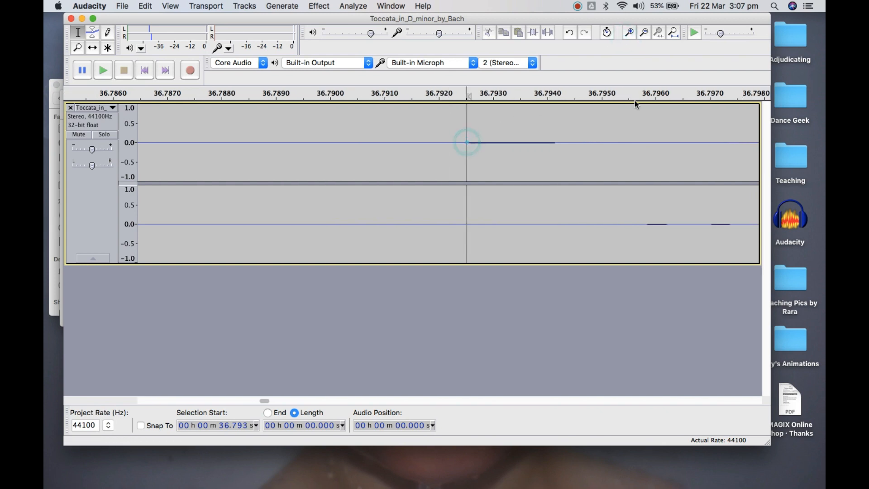
click(630, 32)
click(642, 32)
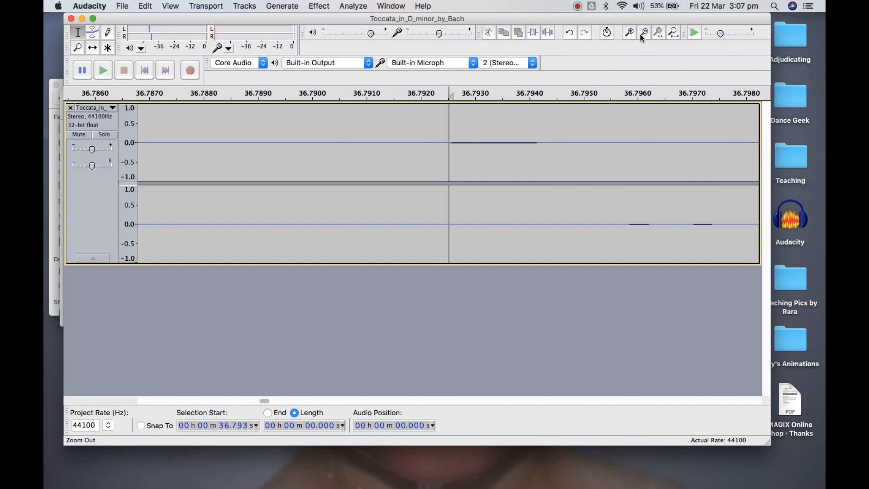
Select about 4.222 s of audio from 32.570 s up to the cursor at 36.793 s and play it
click(642, 36)
click(643, 35)
click(643, 35)
click(643, 36)
click(643, 36)
click(644, 35)
click(644, 36)
click(644, 36)
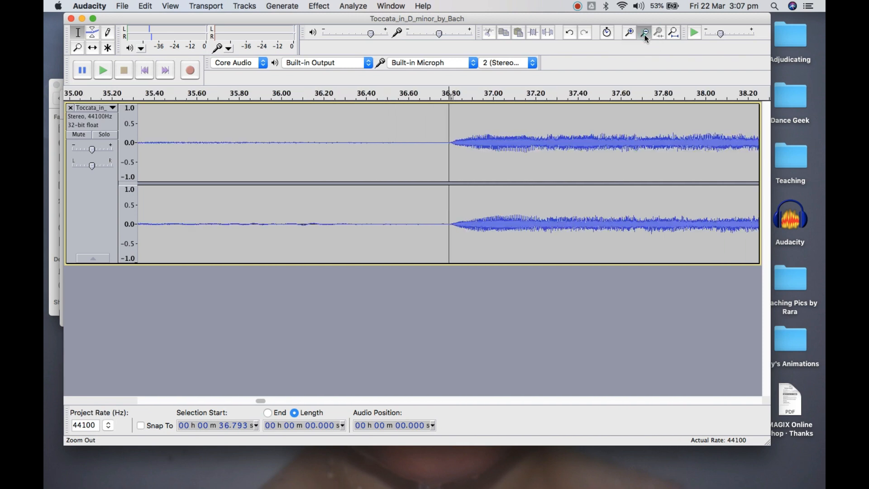
click(645, 38)
click(645, 38)
click(646, 38)
click(643, 36)
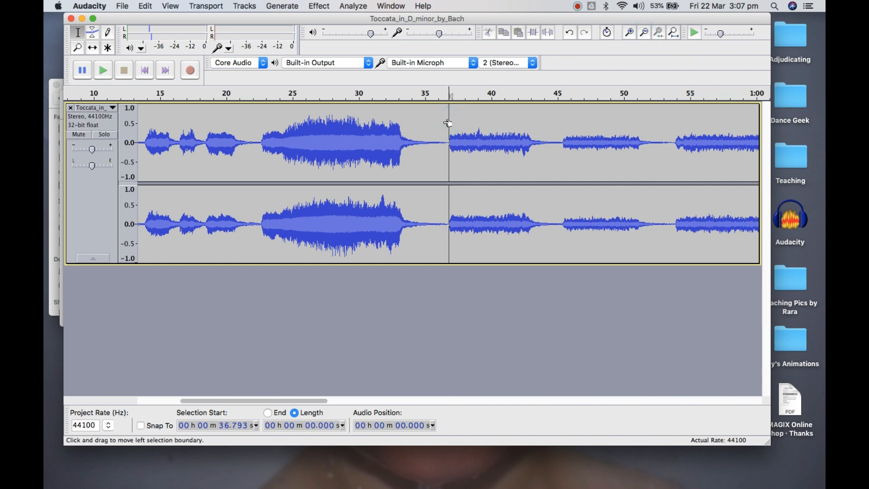
drag(448, 123, 384, 143)
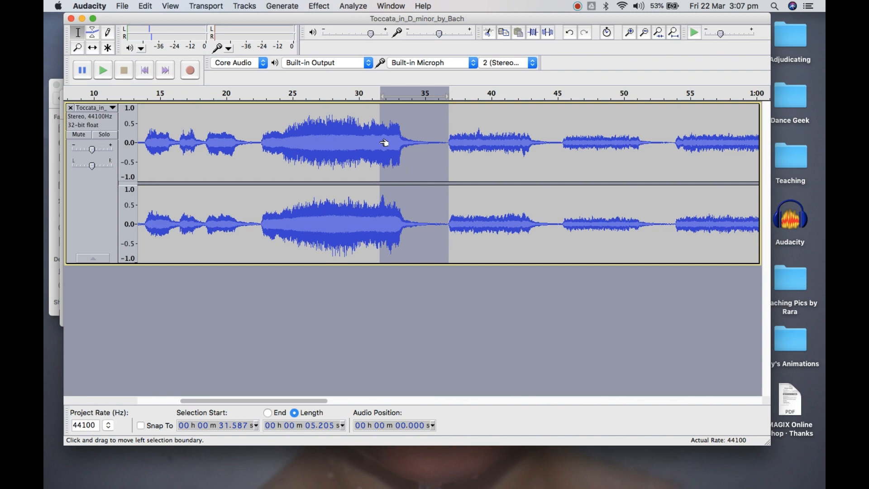
drag(384, 143, 398, 146)
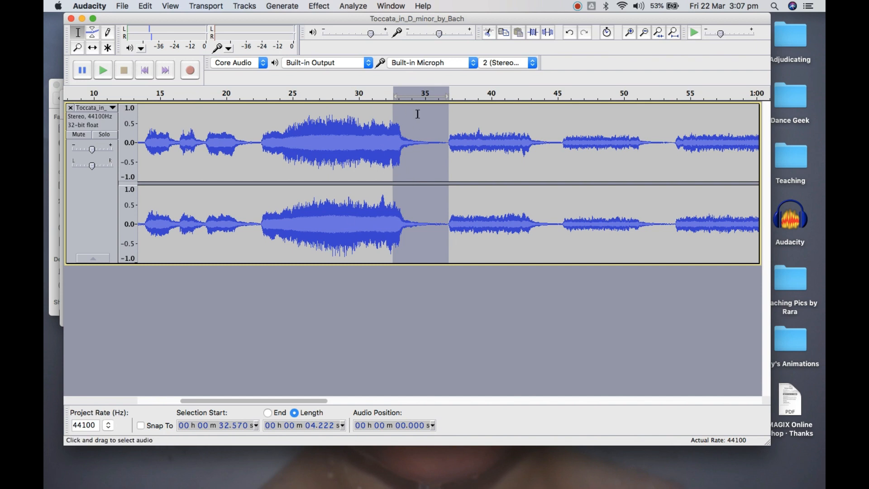
click(106, 72)
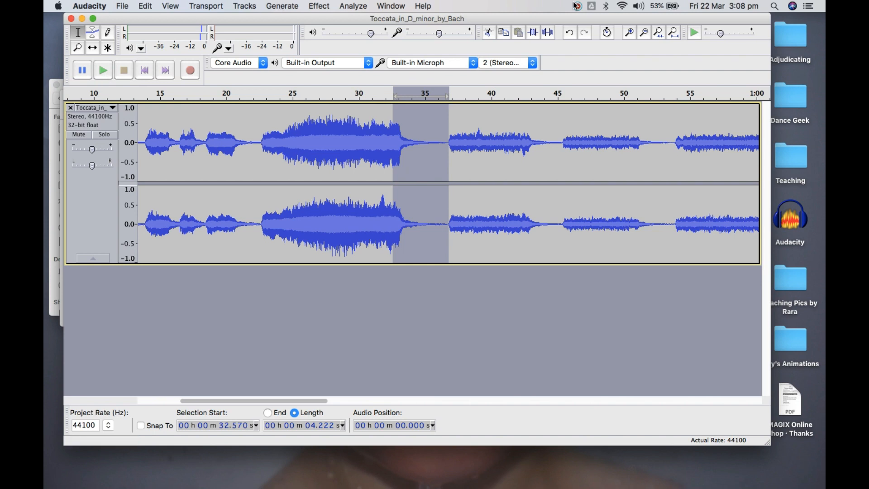
Extend the selection's start back to the very beginning of the track
click(647, 35)
click(649, 36)
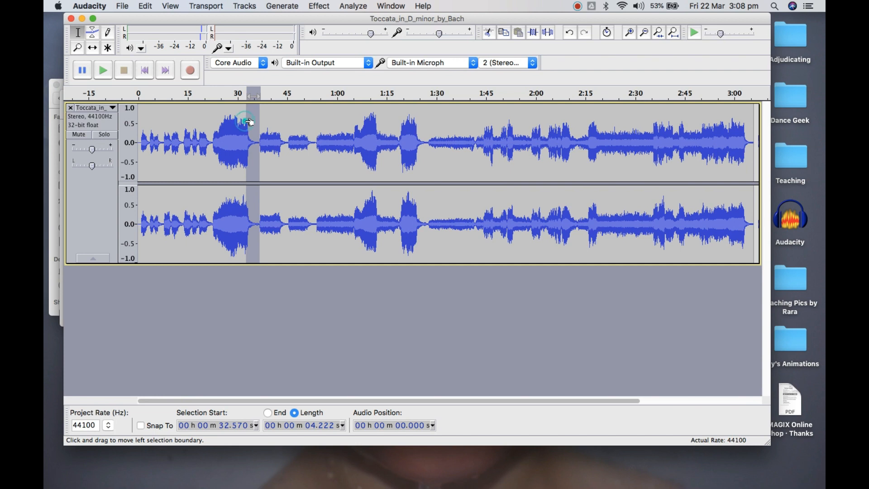
drag(250, 122, 138, 123)
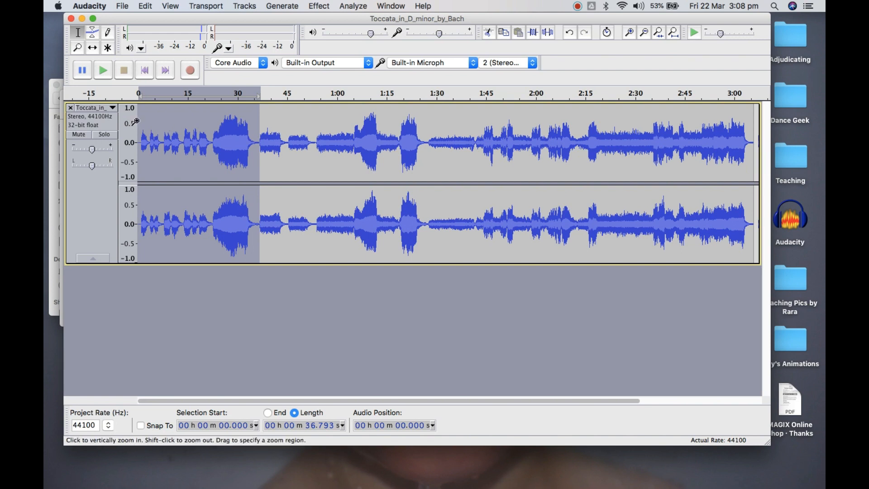
Select everything from 36.793 s to the end of the track and cut it
drag(143, 122, 688, 156)
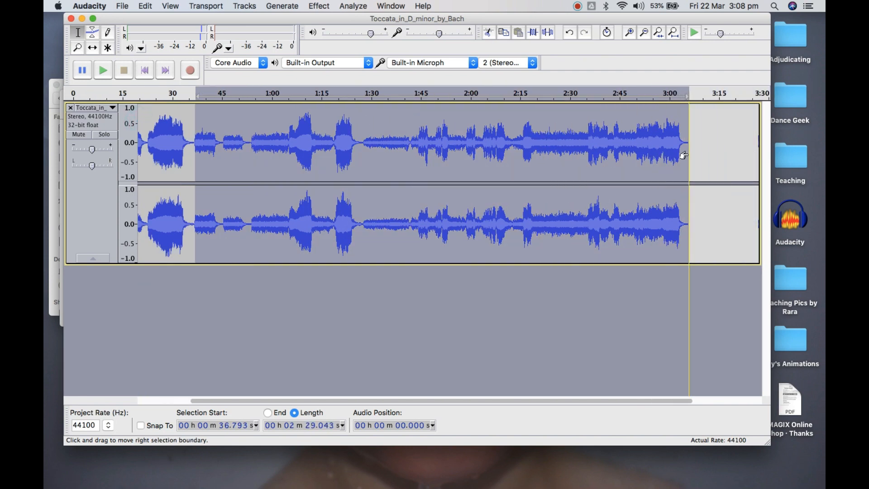
click(491, 34)
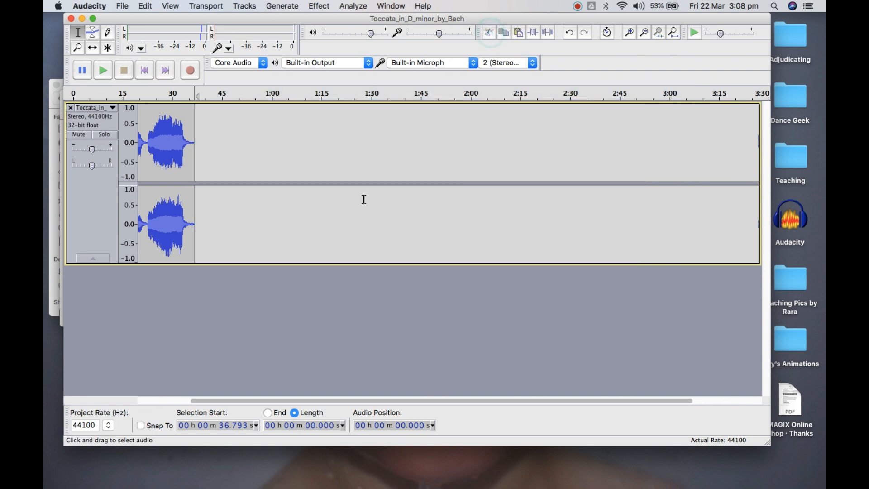
Place the cursor at about 0.819 s, before the first sound, and select back to the track's start
drag(371, 400, 260, 415)
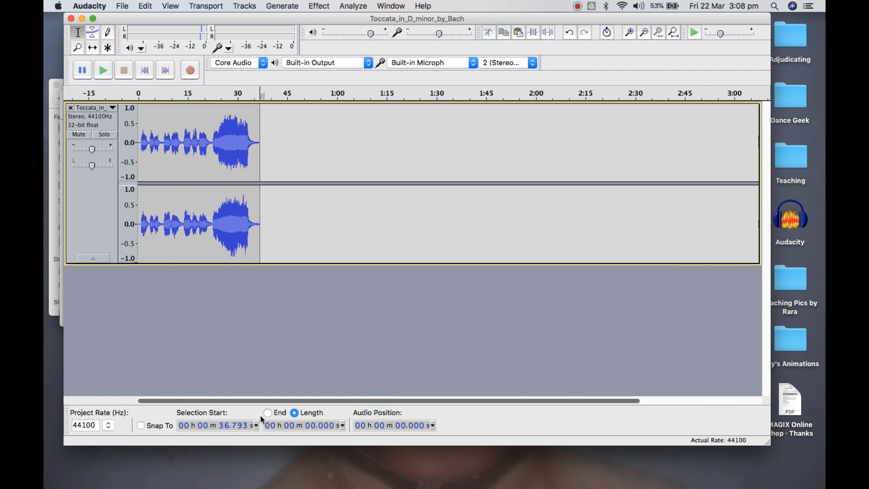
click(141, 138)
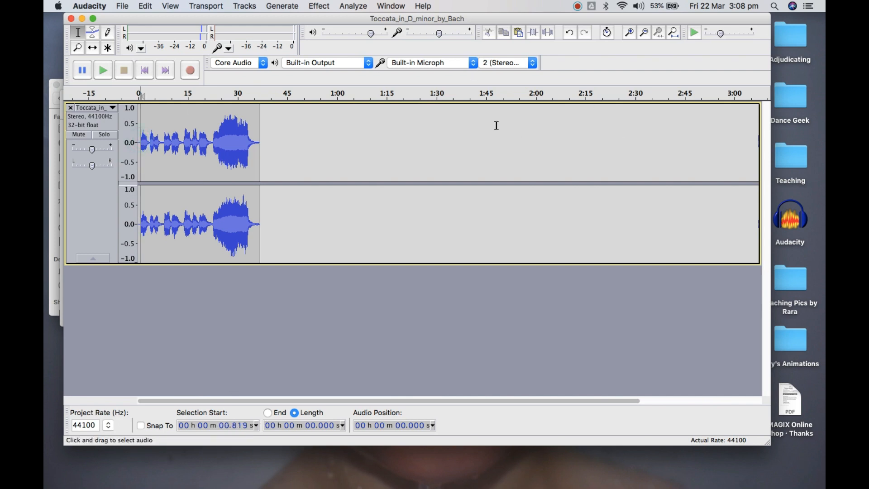
click(631, 33)
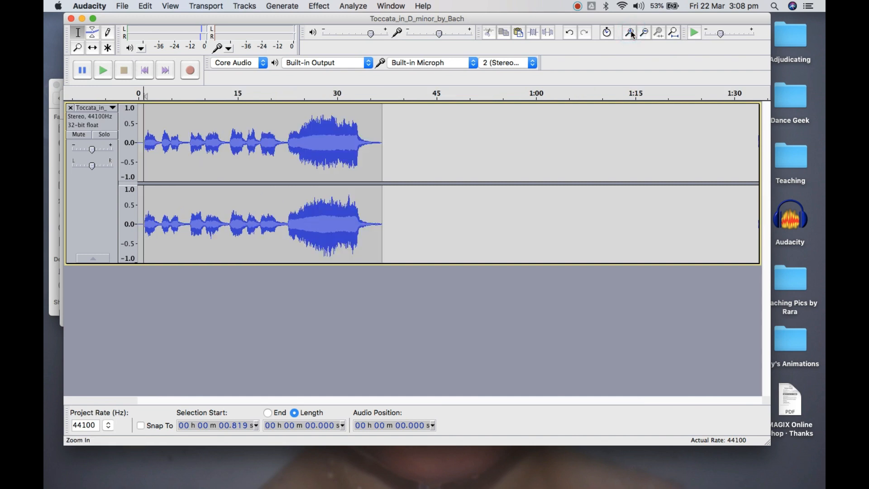
click(630, 33)
click(630, 33)
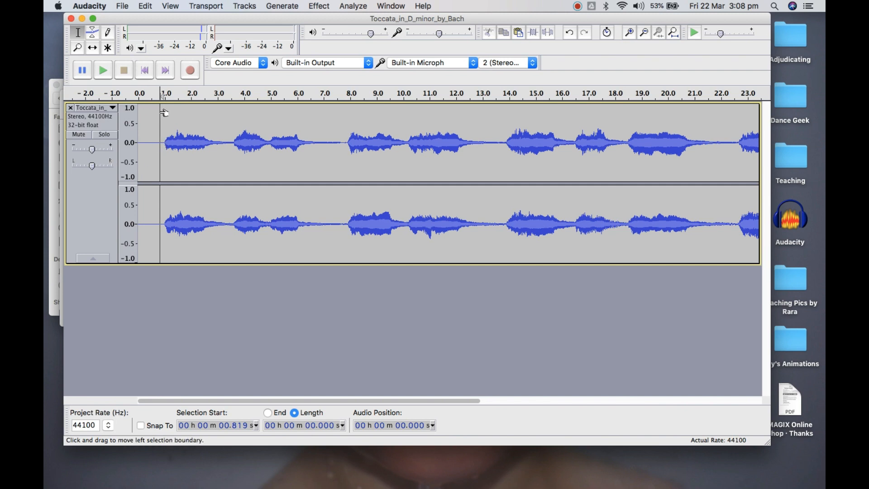
drag(161, 113, 138, 115)
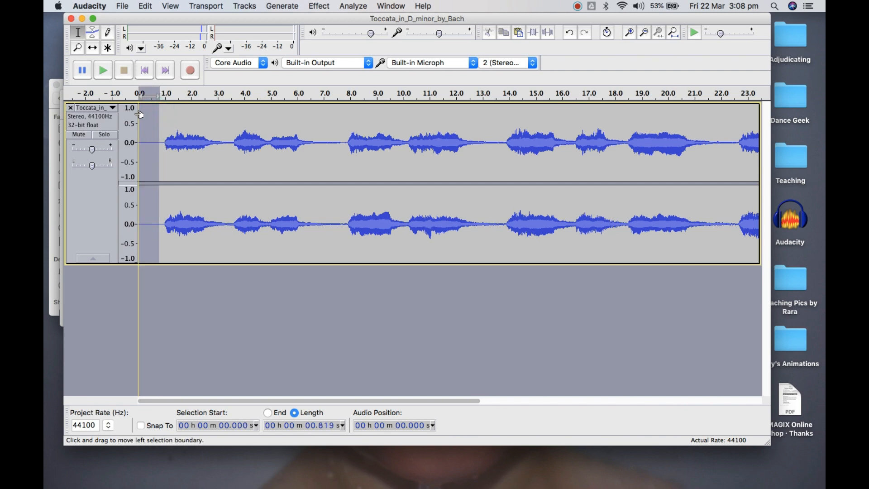
Clear the selection and place the cursor at about 1.009 s, where the first phrase begins
click(165, 115)
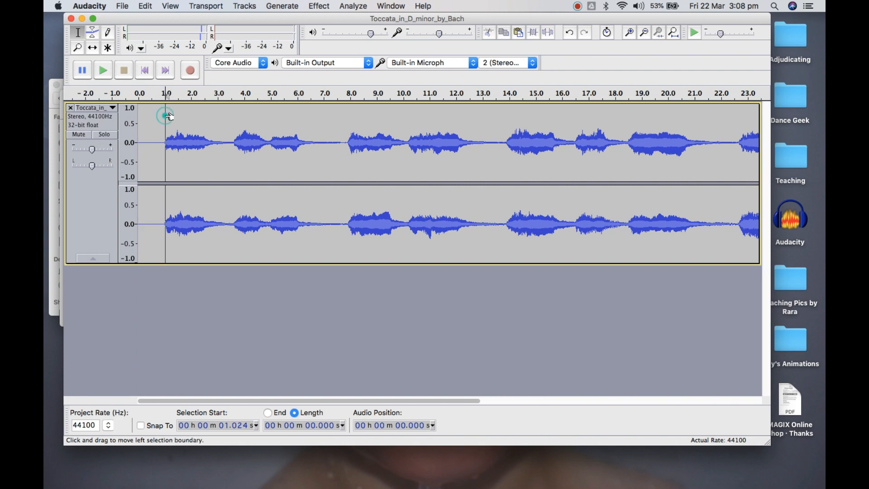
click(139, 117)
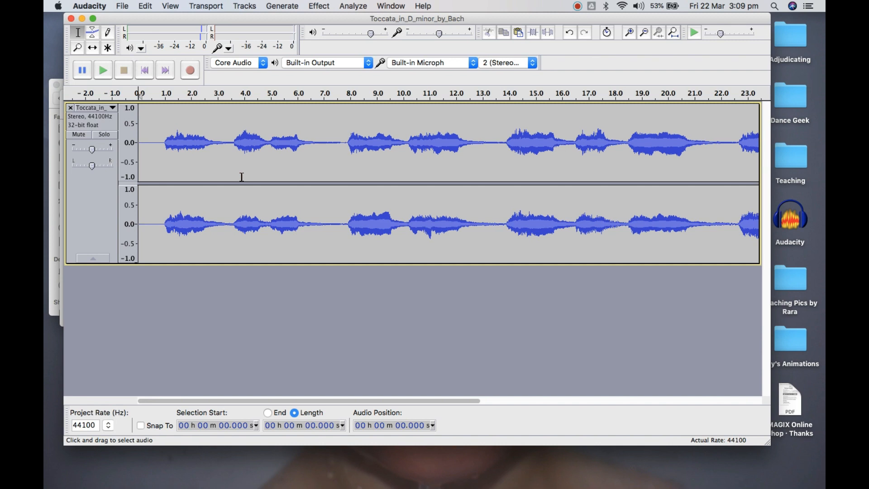
click(163, 144)
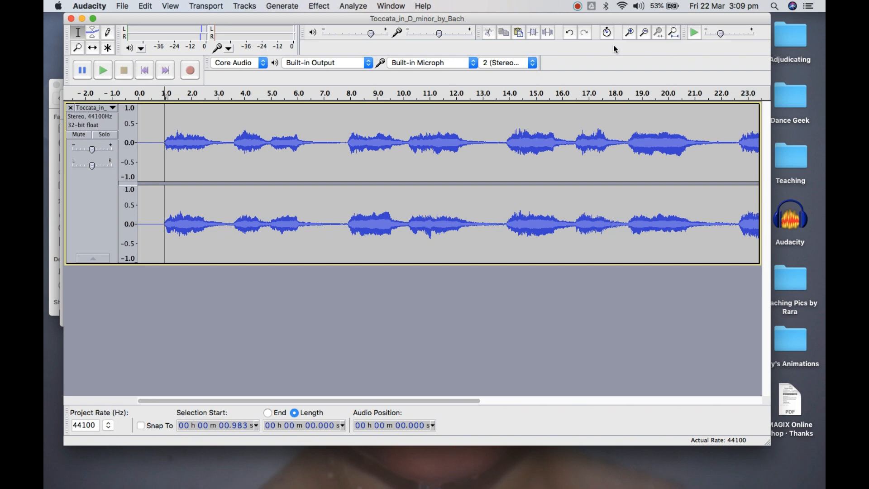
click(628, 33)
click(628, 33)
click(628, 33)
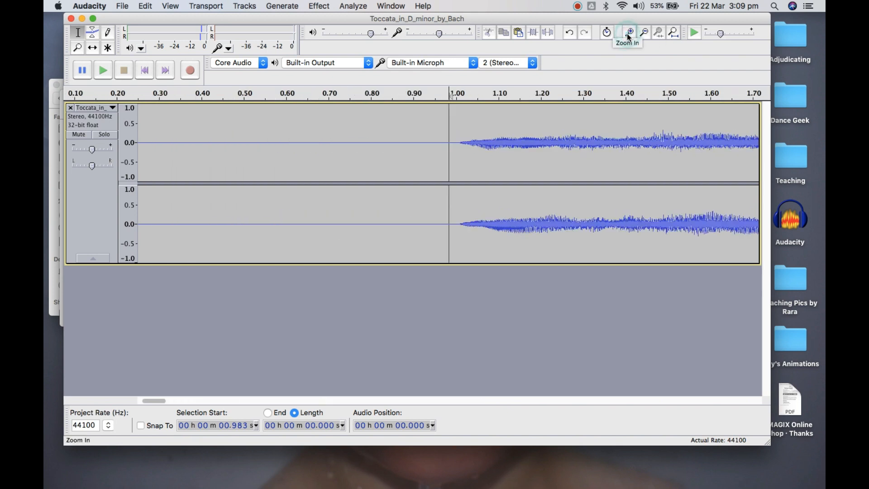
click(628, 33)
click(470, 143)
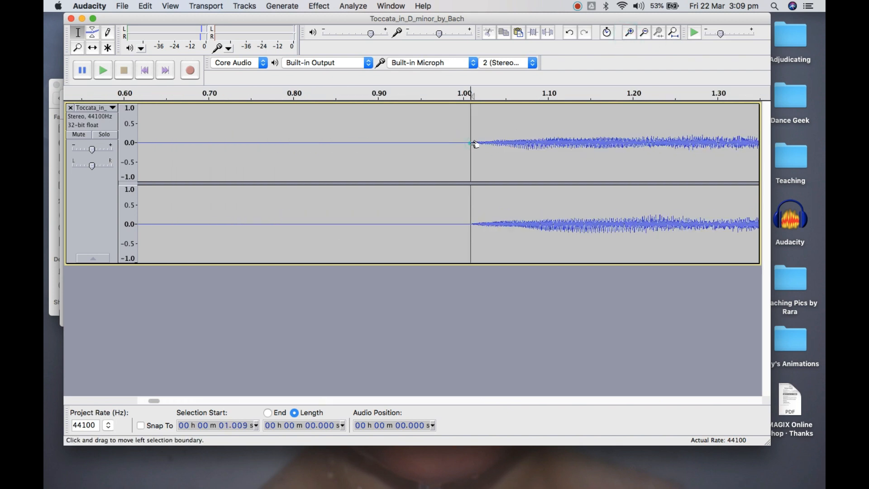
Refine the cursor position to about 1.011 s, at the first trace of sound in both channels
click(629, 32)
click(629, 32)
click(629, 33)
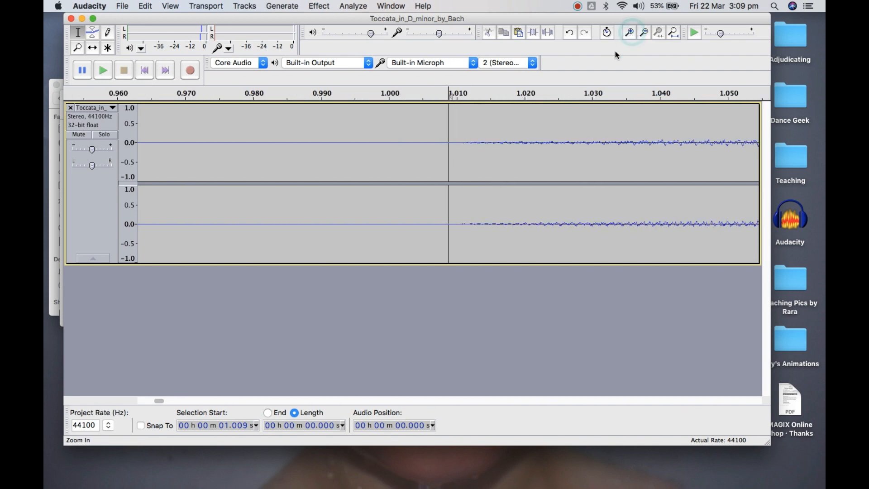
click(462, 142)
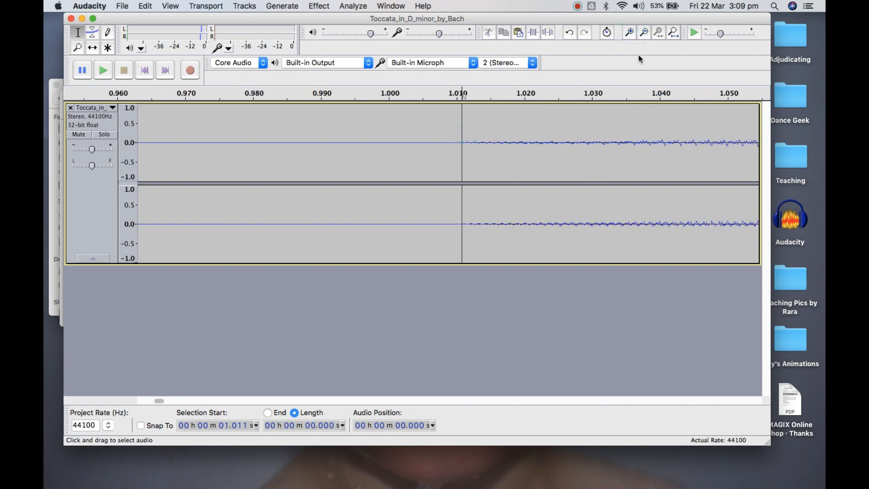
click(629, 33)
click(629, 34)
click(629, 33)
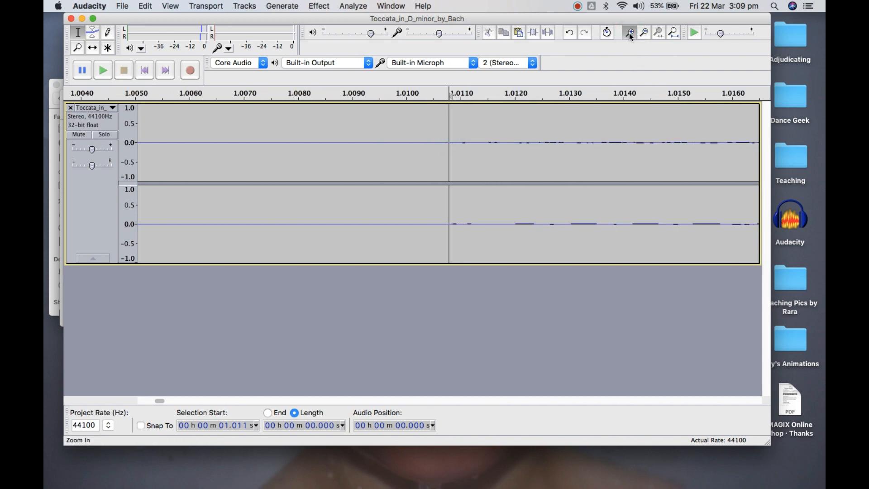
click(629, 33)
Select the opening silence from the 1.011 s cursor back to the start of the track
click(644, 33)
click(645, 32)
click(645, 32)
click(644, 33)
click(644, 33)
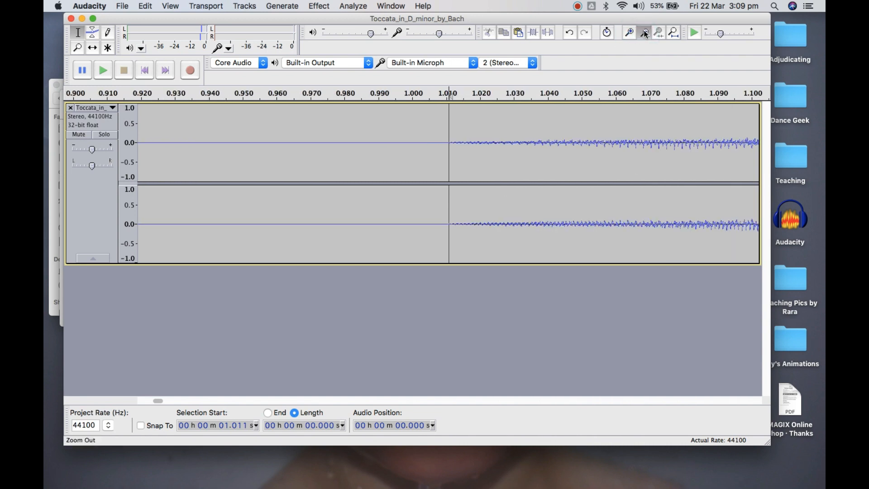
click(645, 33)
click(644, 33)
click(644, 33)
click(644, 33)
click(645, 33)
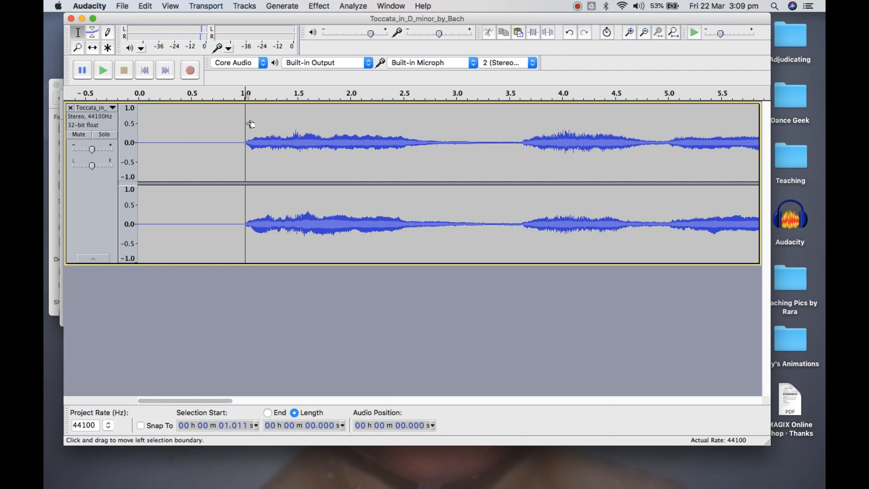
drag(250, 124, 109, 115)
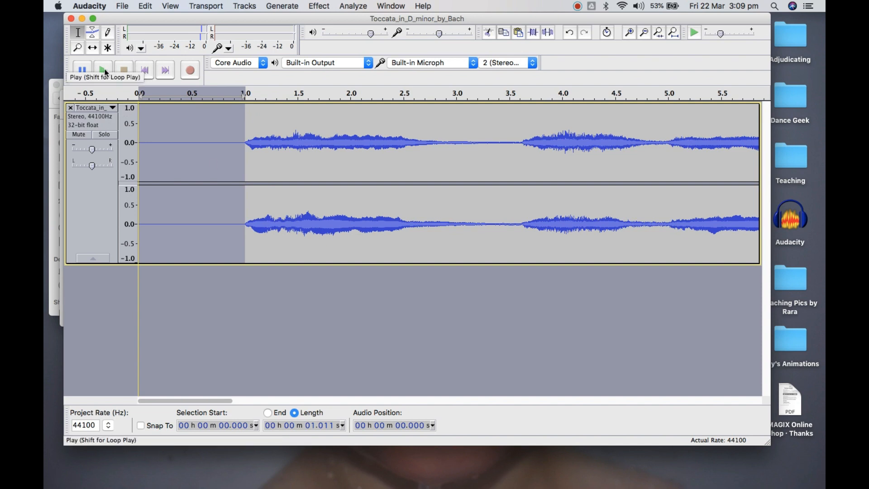
Adjust the playback volume up to its maximum and play the selected opening silence
key(XF86AudioLowerVolume)
key(XF86AudioLowerVolume)
key(XF86AudioLowerVolume)
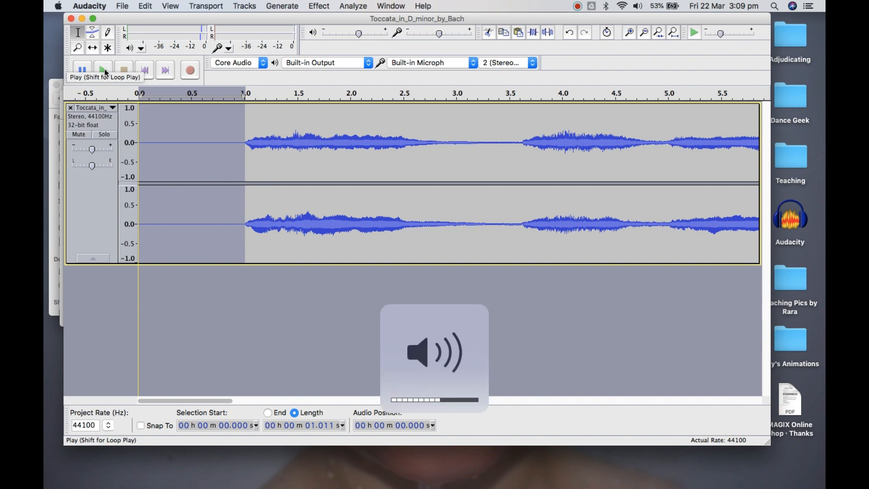
key(XF86AudioRaiseVolume)
key(XF86AudioRaiseVolume)
key(XF86AudioRaiseVolume)
key(XF86AudioRaiseVolume)
key(XF86AudioRaiseVolume)
key(XF86AudioRaiseVolume)
key(XF86AudioRaiseVolume)
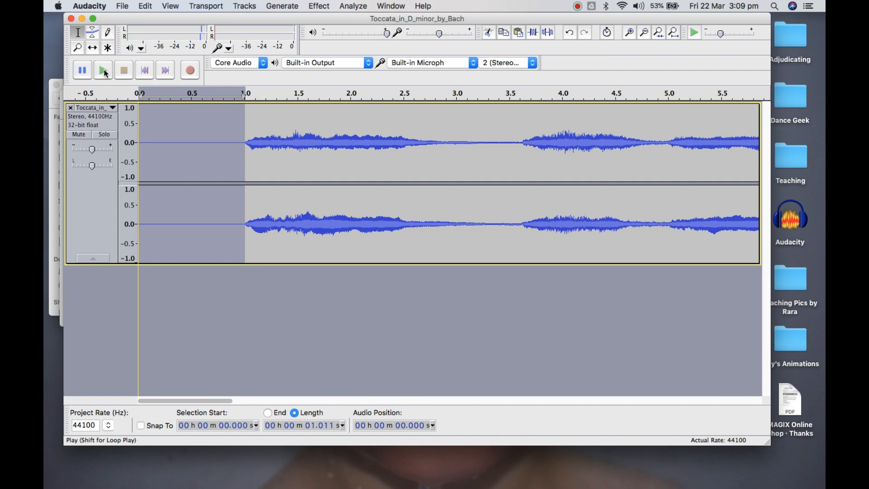
click(103, 71)
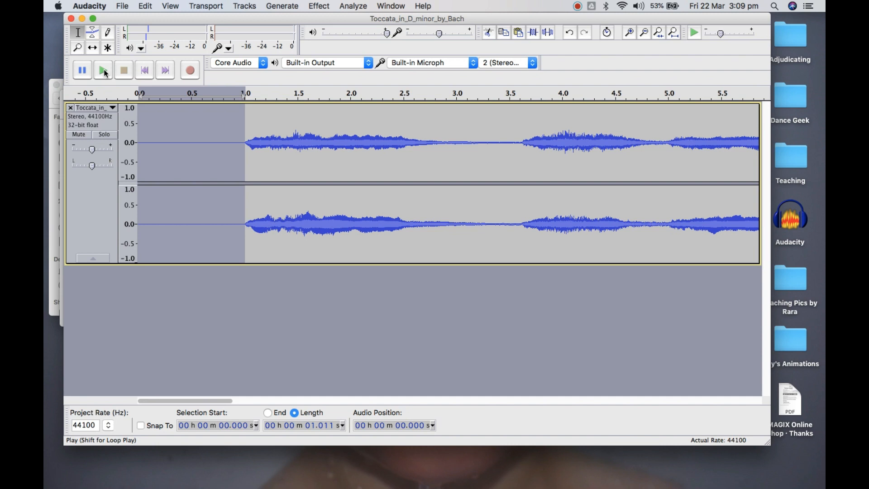
Cut the selected opening silence, play the trimmed track from its start, and stop playback after about 10 s
click(488, 32)
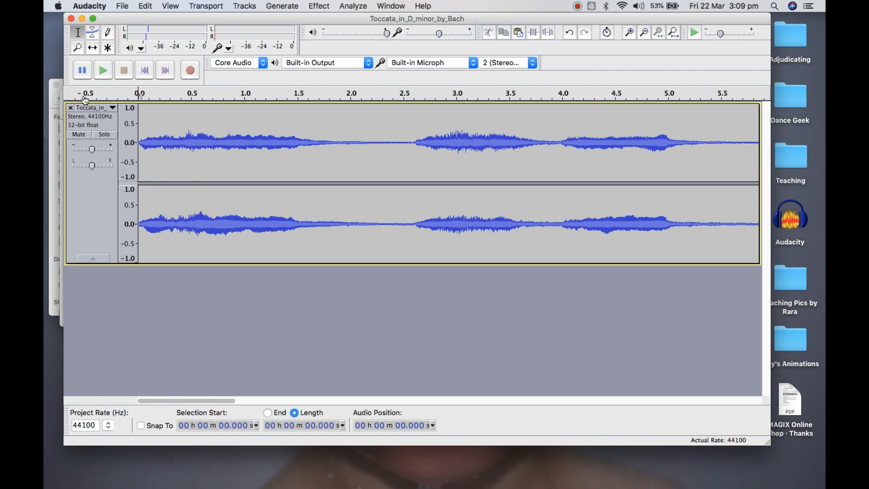
click(103, 69)
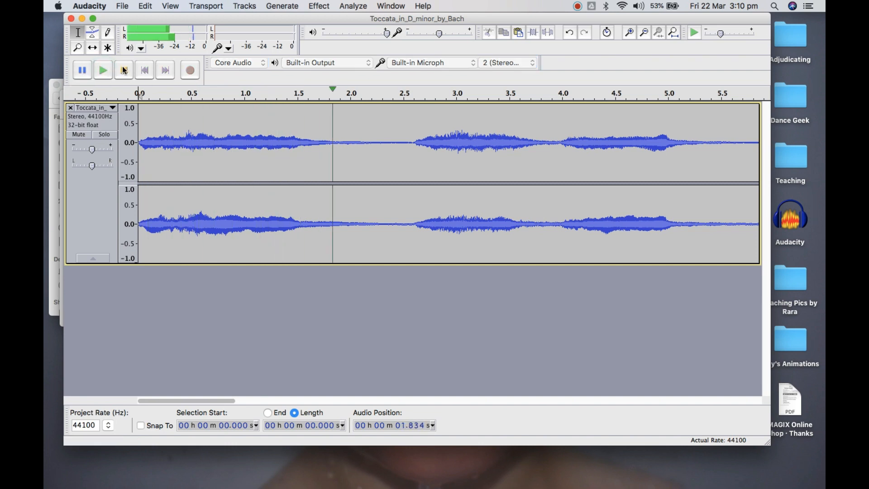
click(646, 34)
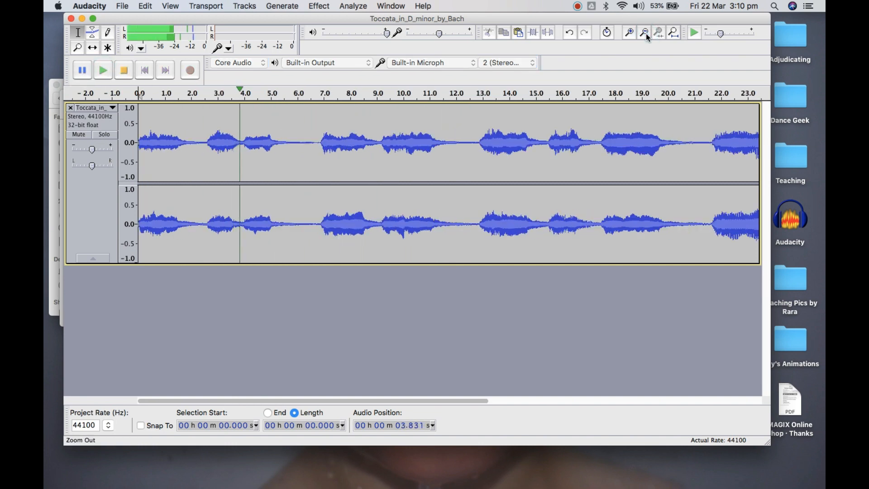
click(645, 33)
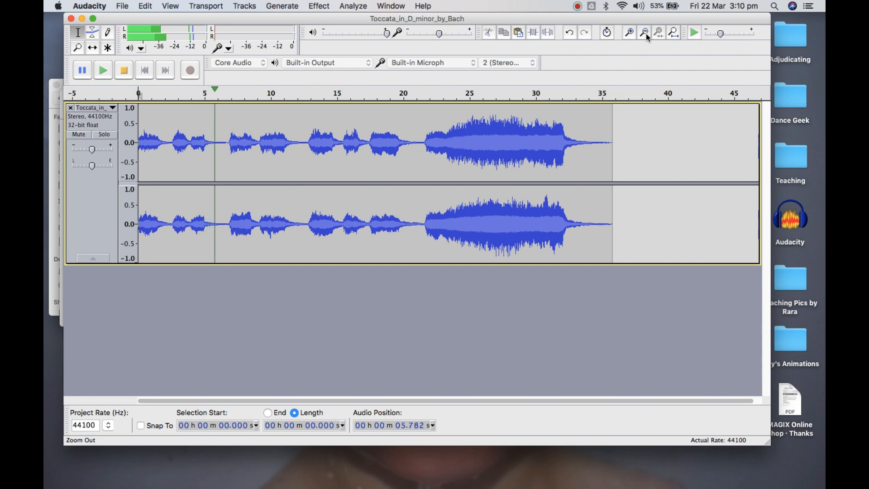
click(645, 34)
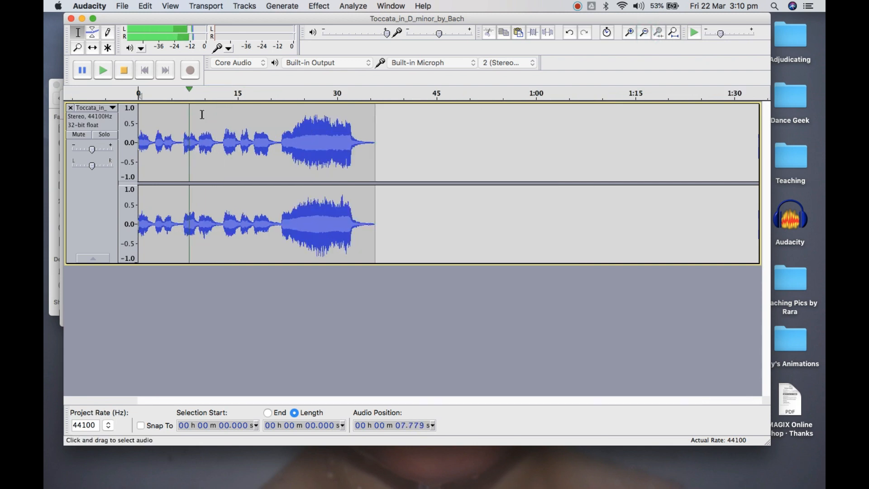
click(124, 74)
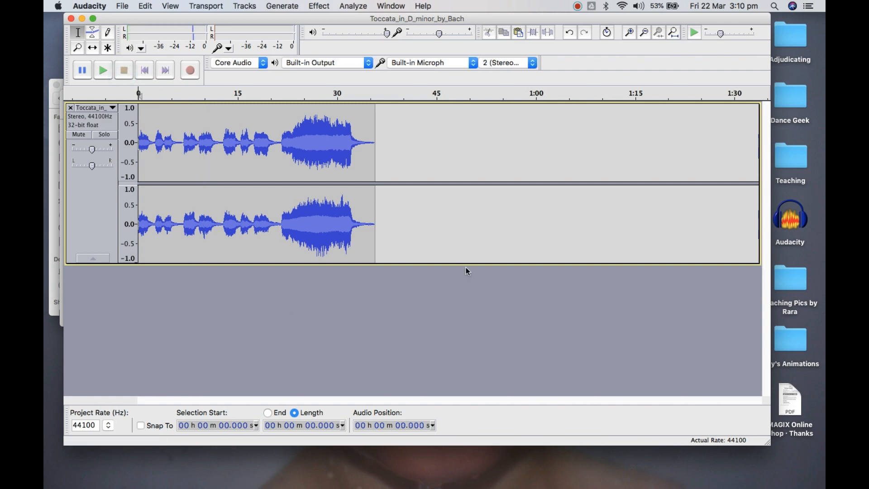
click(577, 6)
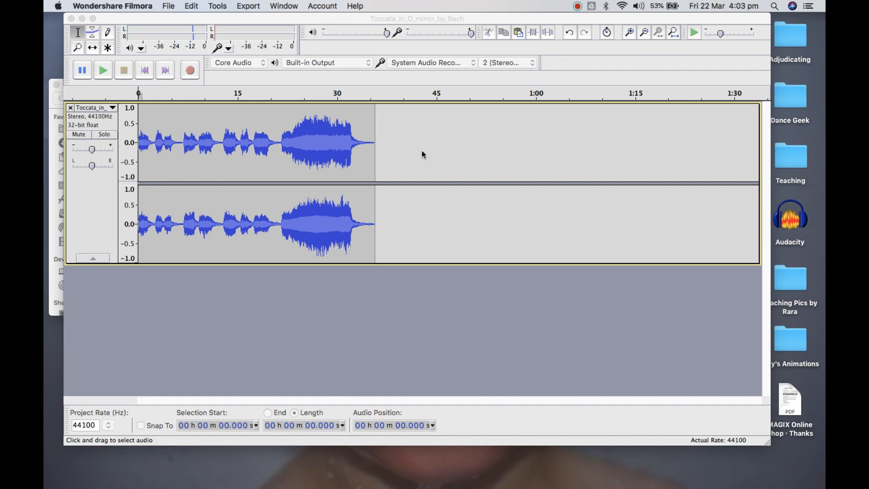
Play the trimmed Toccata track from its start, then stop playback
click(283, 146)
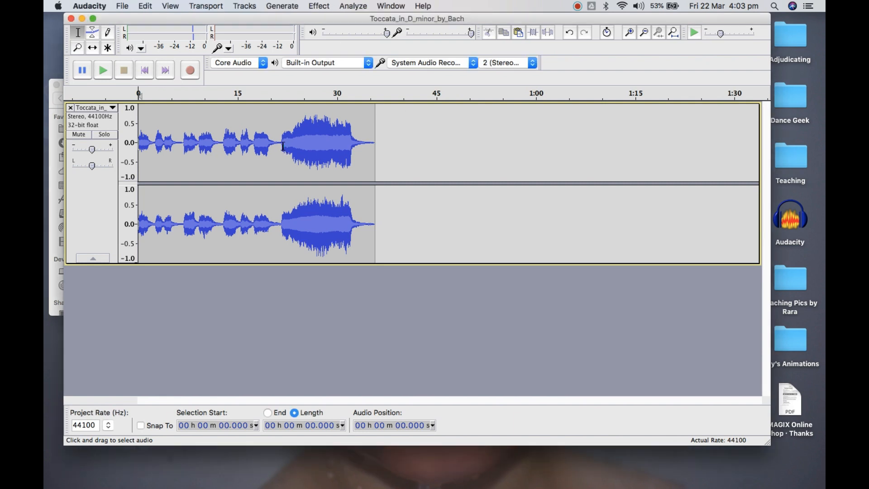
click(103, 71)
click(125, 72)
Place the cursor at about 15 s in the Toccata track and mute that track
click(228, 140)
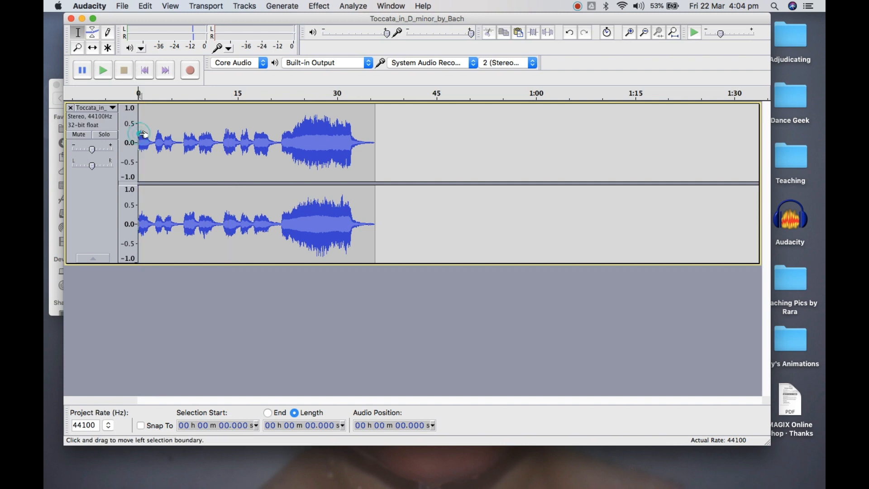
click(237, 159)
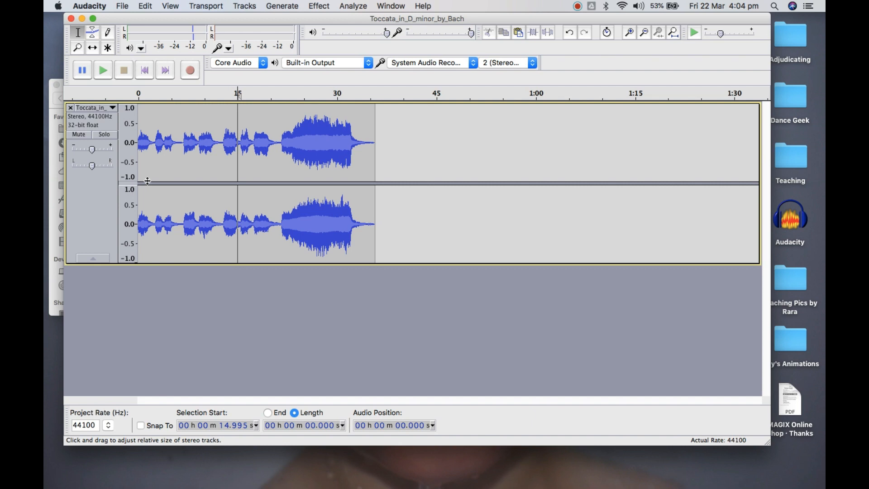
click(76, 137)
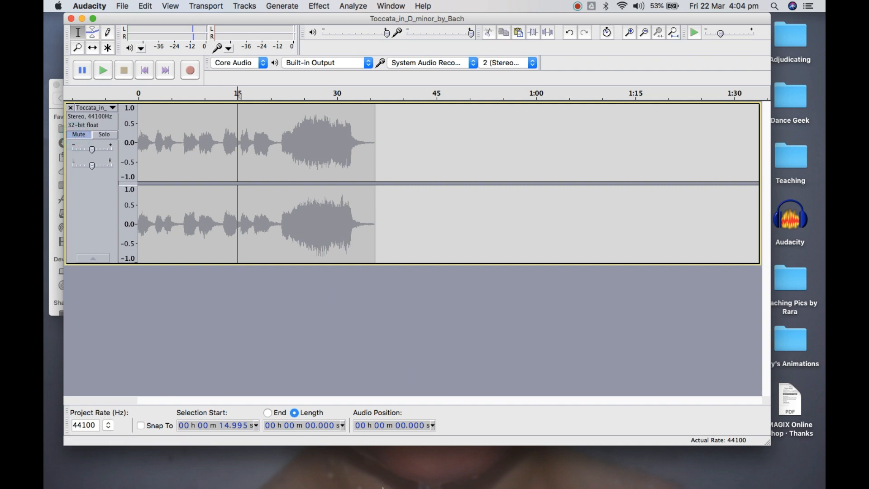
Switch to Finder and open the desktop folder Dance Geek > Editing Elements > Music for YouTube > Classical & Character
mouse_move(383, 487)
click(223, 466)
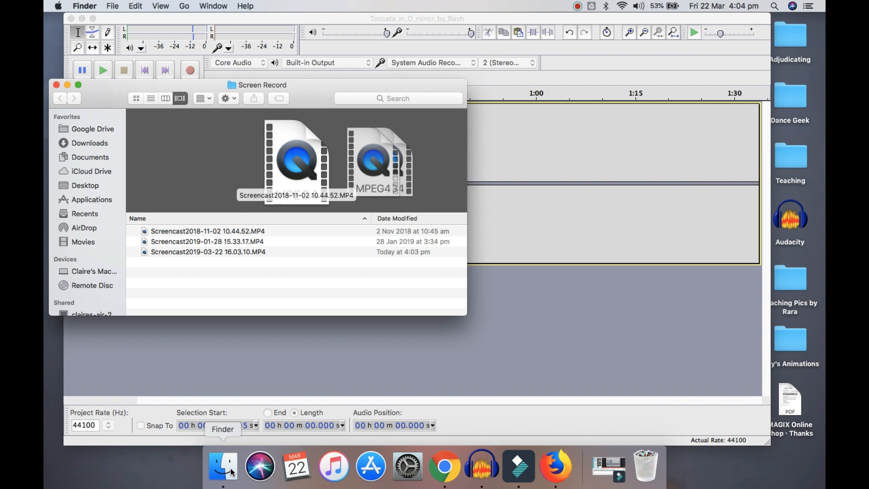
click(97, 185)
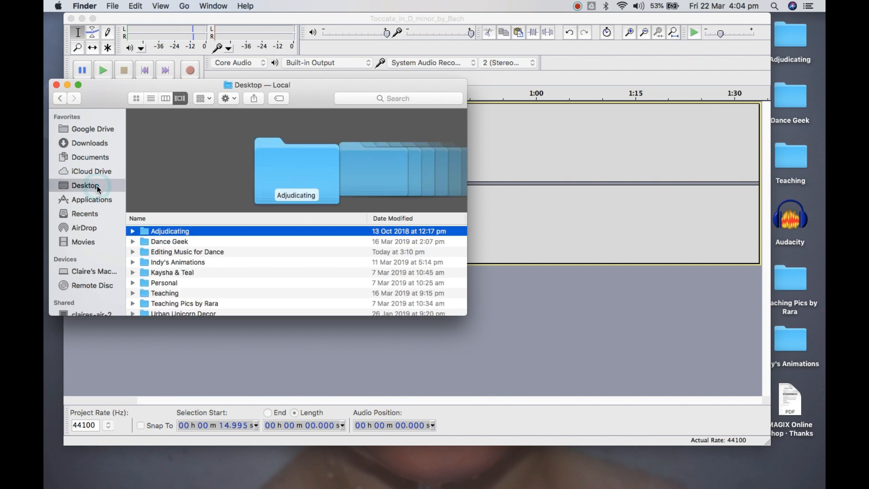
double_click(182, 243)
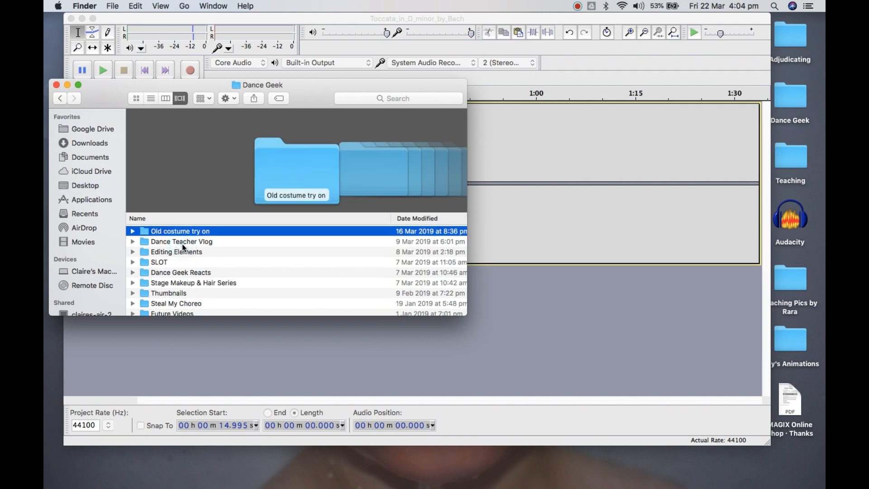
double_click(188, 252)
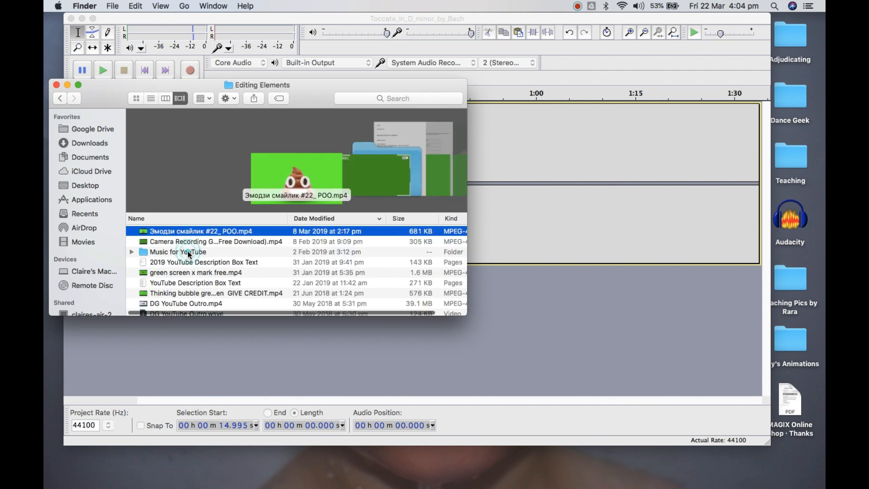
double_click(188, 252)
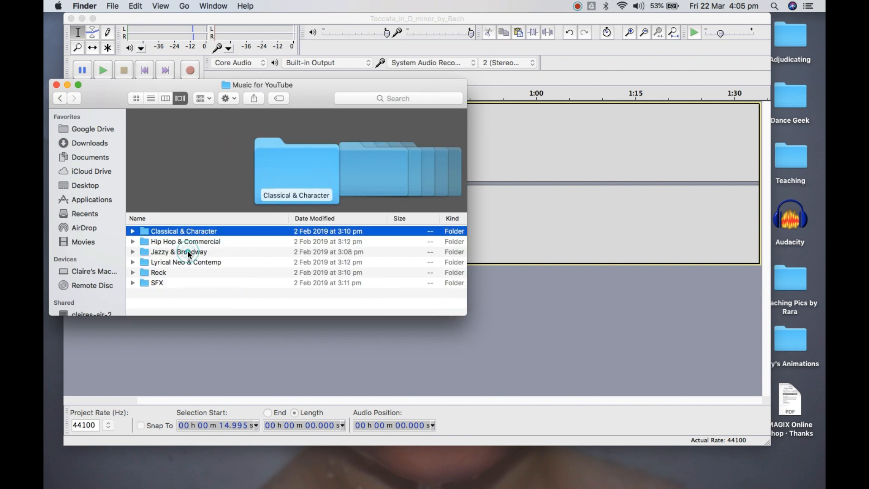
double_click(220, 232)
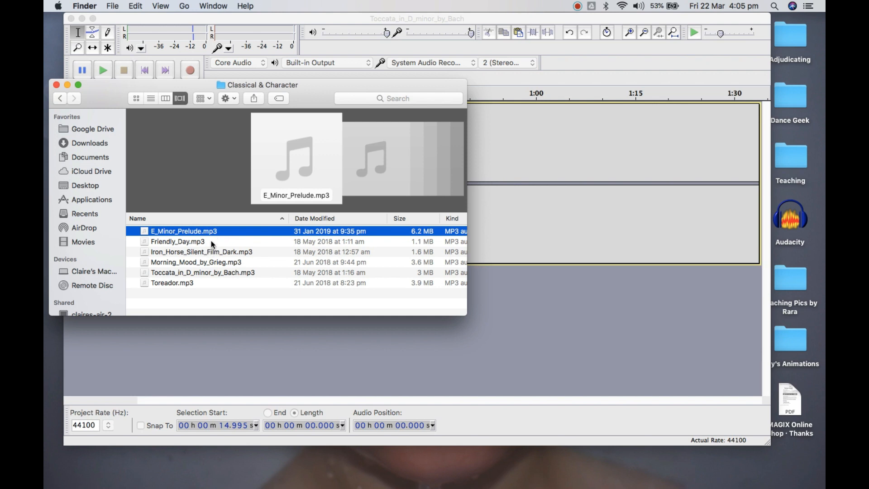
Import Friendly_Day.mp3 from the Classical & Character folder into the Audacity project as a second track
click(211, 240)
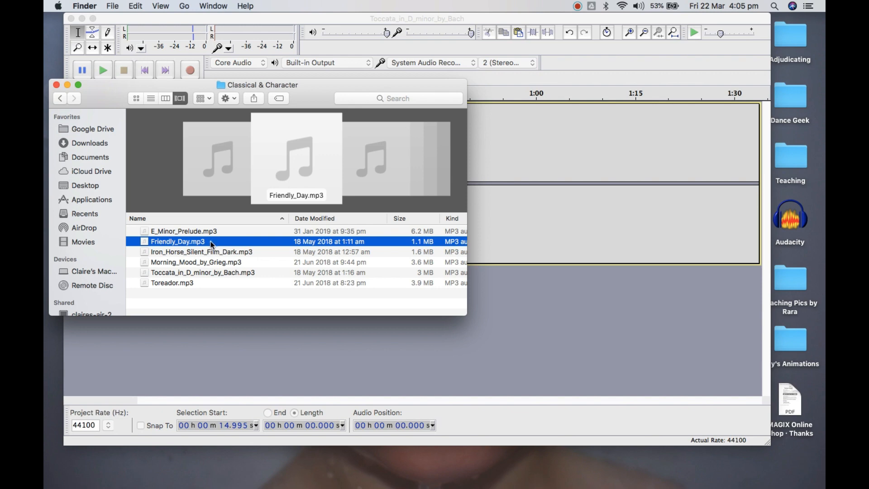
drag(212, 245, 336, 363)
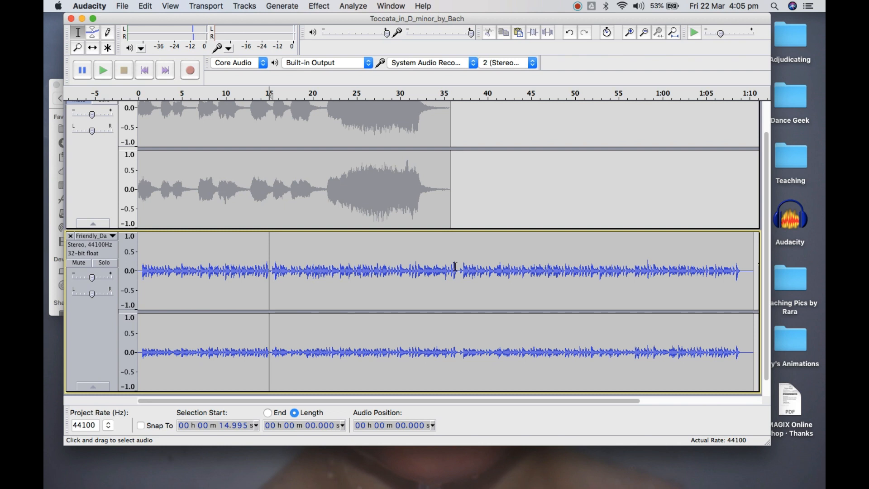
scroll(399, 159, up, 2)
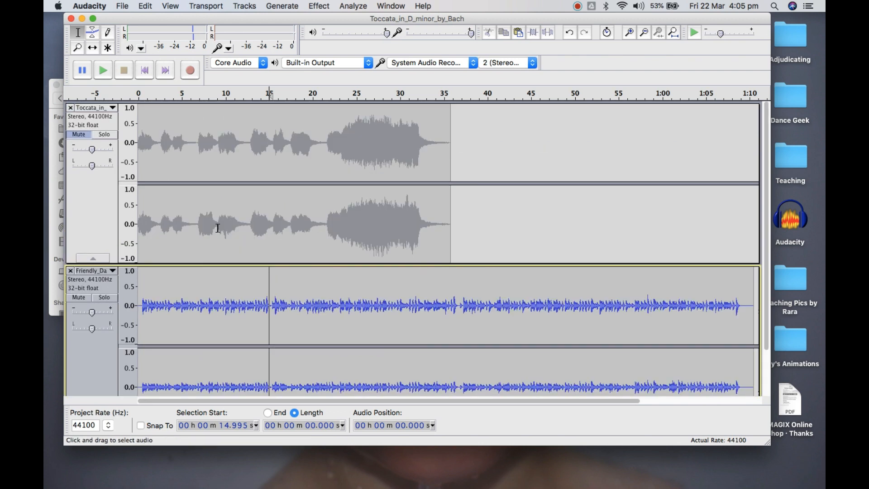
Unmute the Toccata track, play both tracks together from the start, and stop playback after a few seconds
click(85, 134)
click(204, 310)
scroll(207, 311, down, 2)
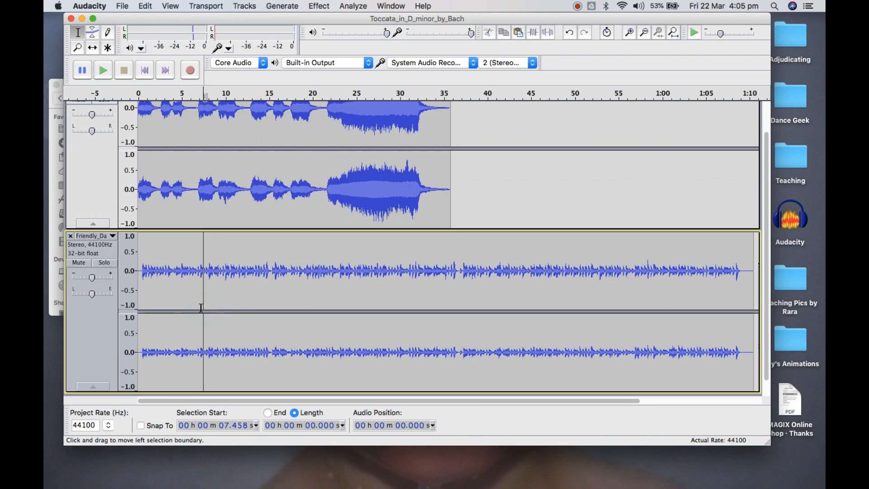
click(146, 70)
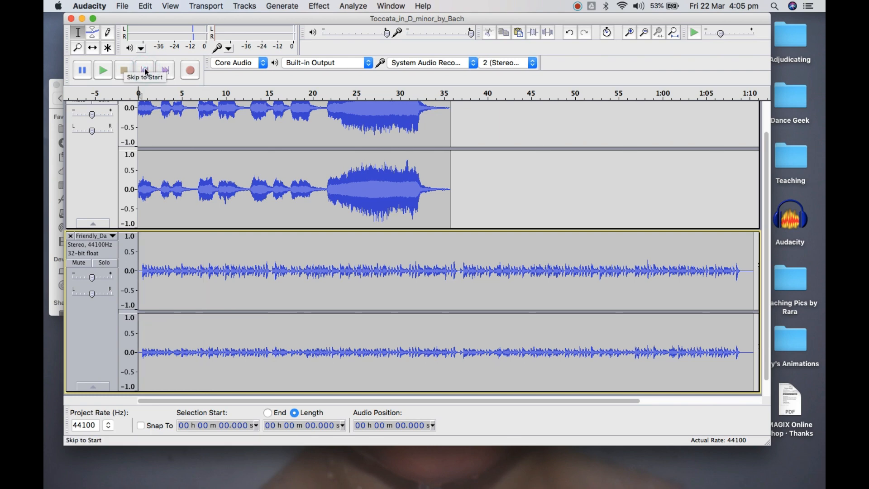
scroll(312, 194, up, 2)
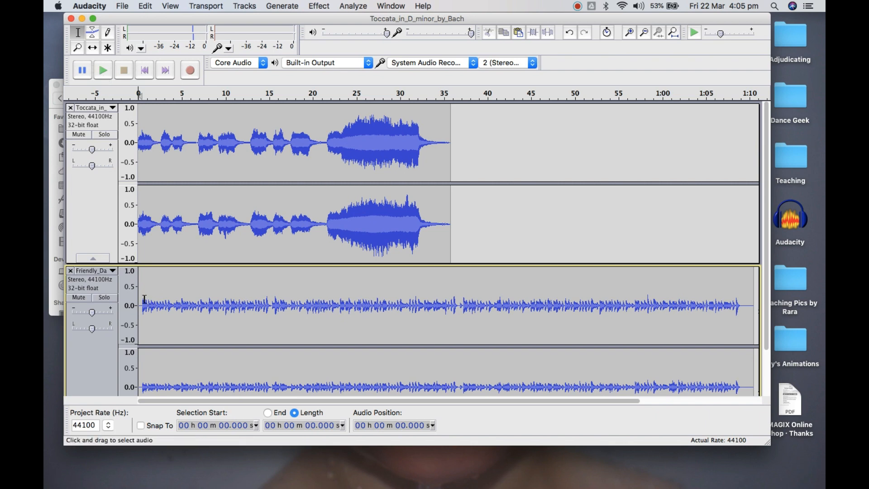
click(101, 76)
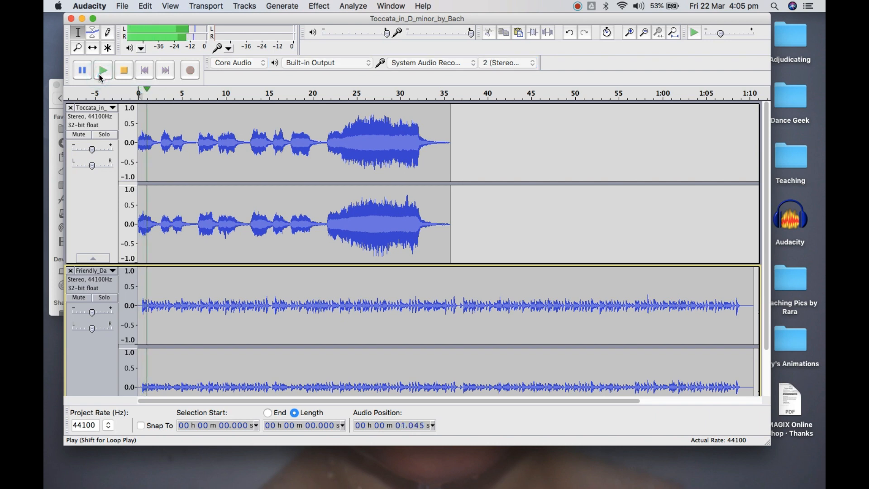
click(124, 72)
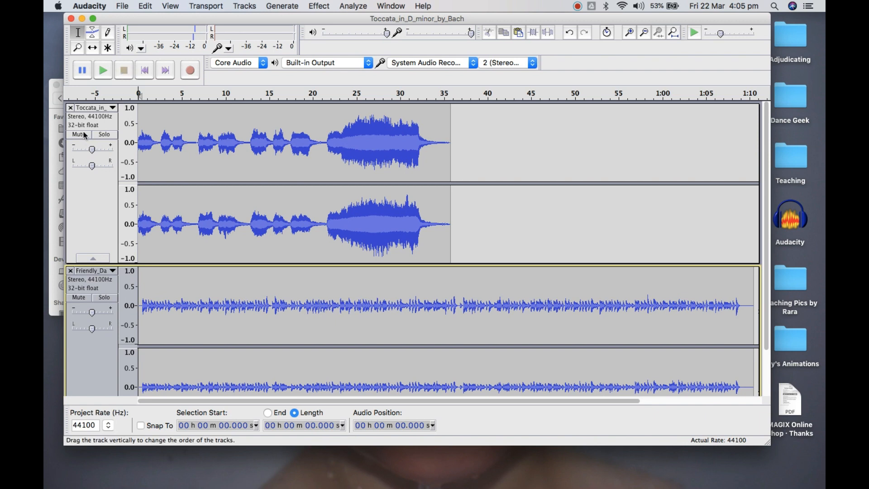
Mute the Toccata track and place the cursor at about 0.684 s, near the start of the Friendly_Day track
click(311, 212)
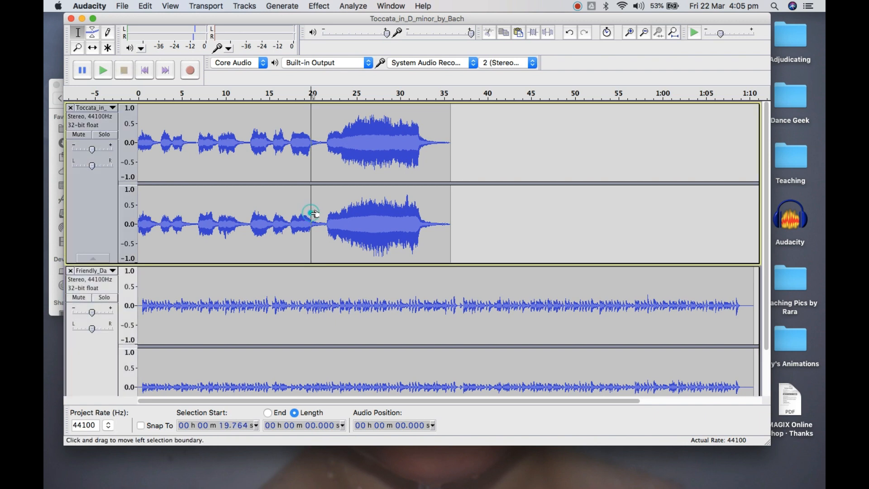
click(79, 134)
click(240, 309)
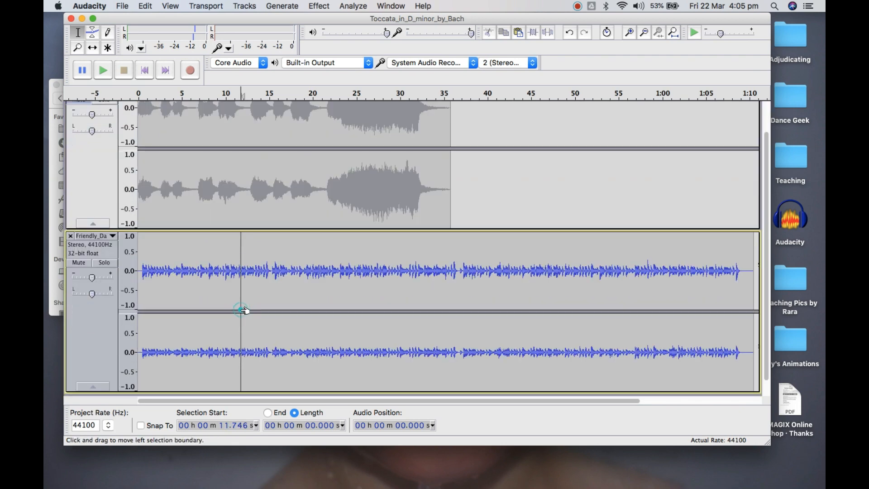
click(145, 273)
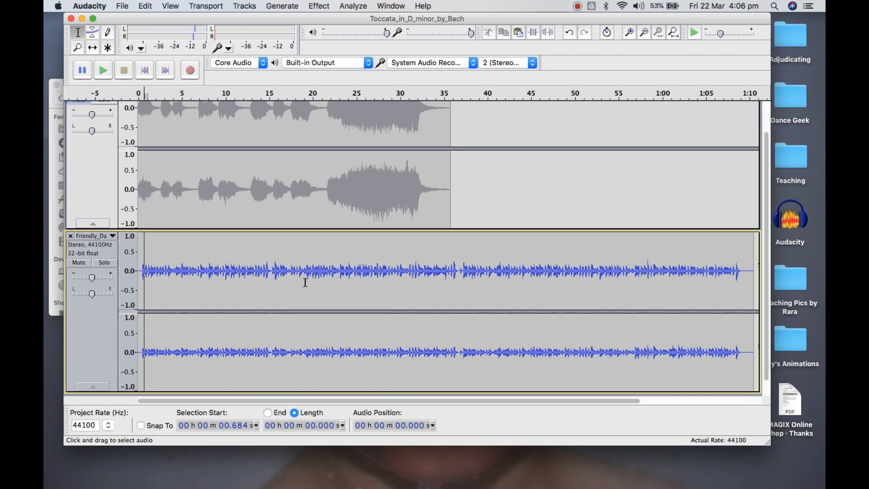
Select the whole Friendly_Day track, look through the available effects without applying one, and clear the selection
click(417, 293)
double_click(418, 293)
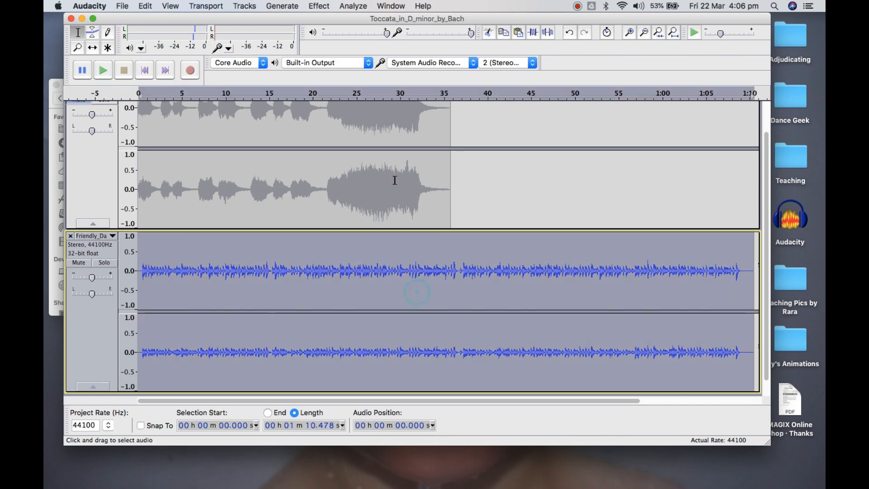
click(315, 7)
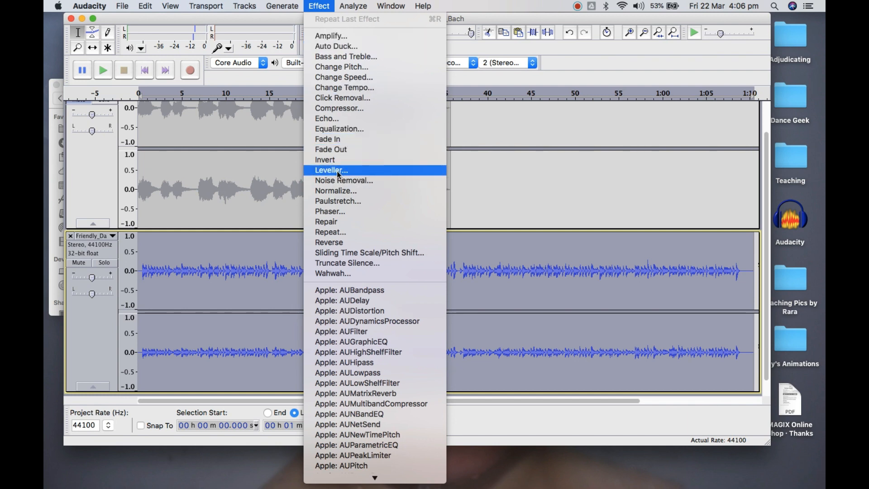
click(184, 308)
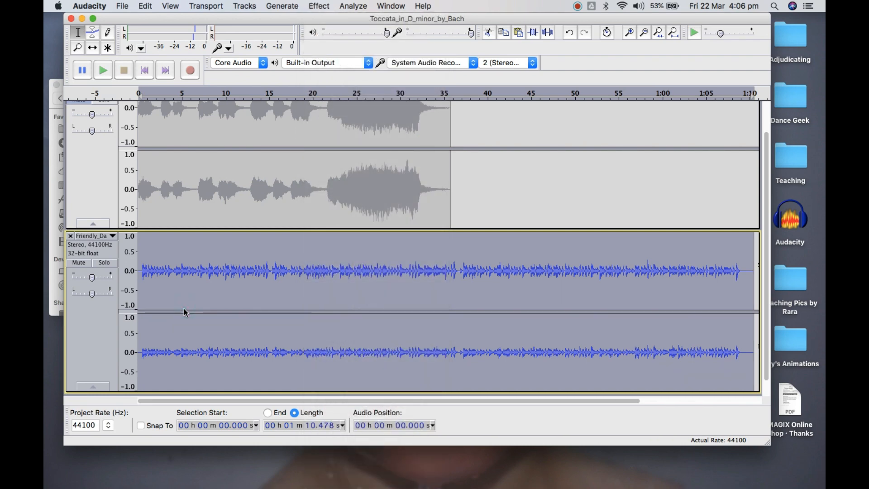
click(204, 298)
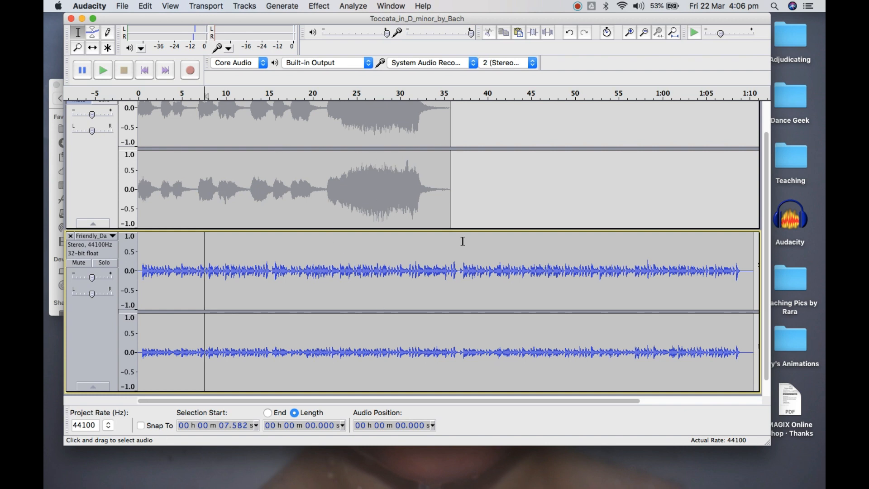
Select the opening silence of the Friendly_Day track, from about 0.536 s back to the start
scroll(464, 359, up, 2)
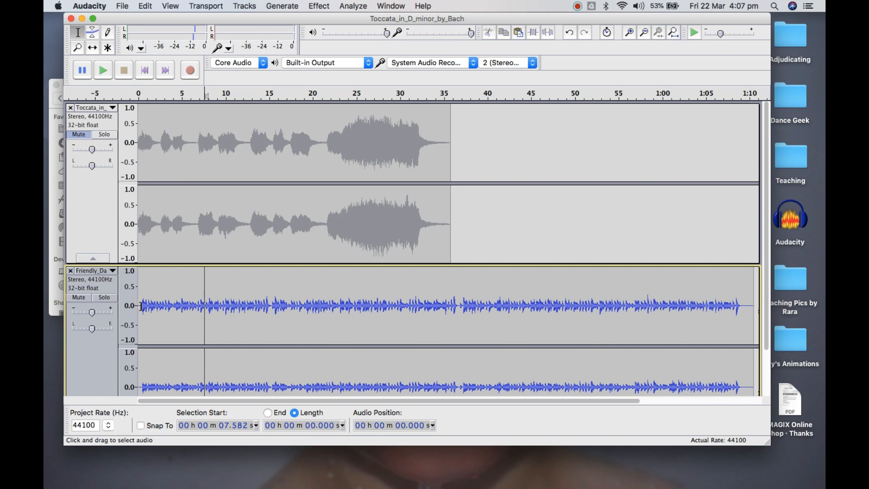
click(628, 33)
click(628, 32)
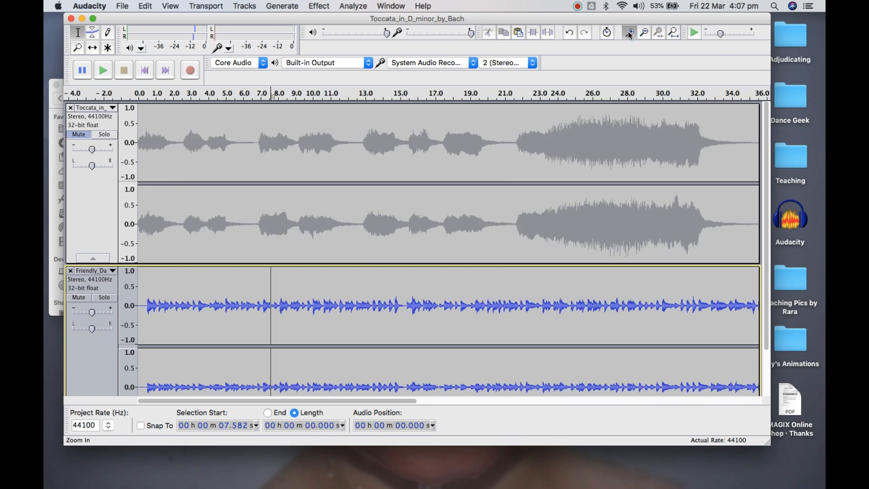
click(629, 32)
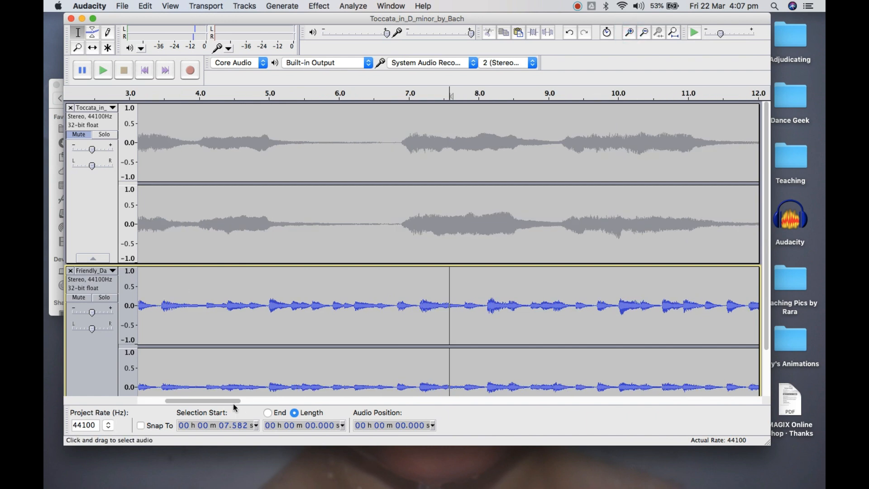
drag(235, 400, 145, 400)
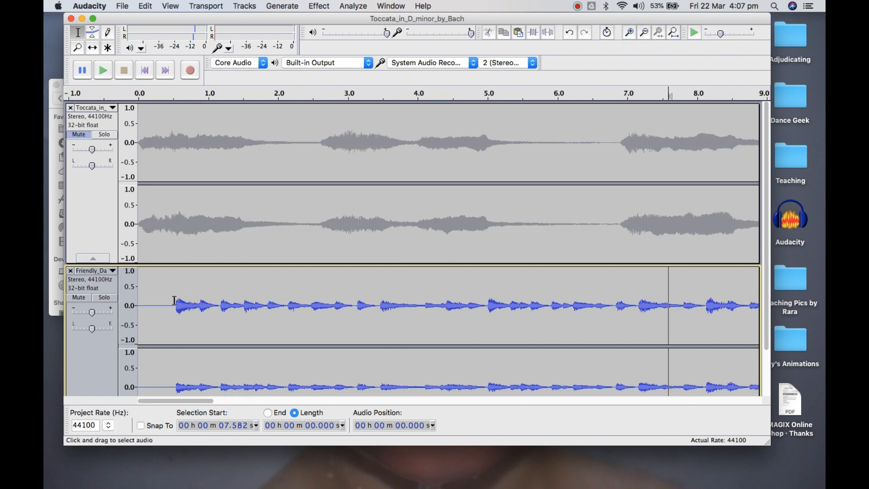
drag(174, 300, 99, 299)
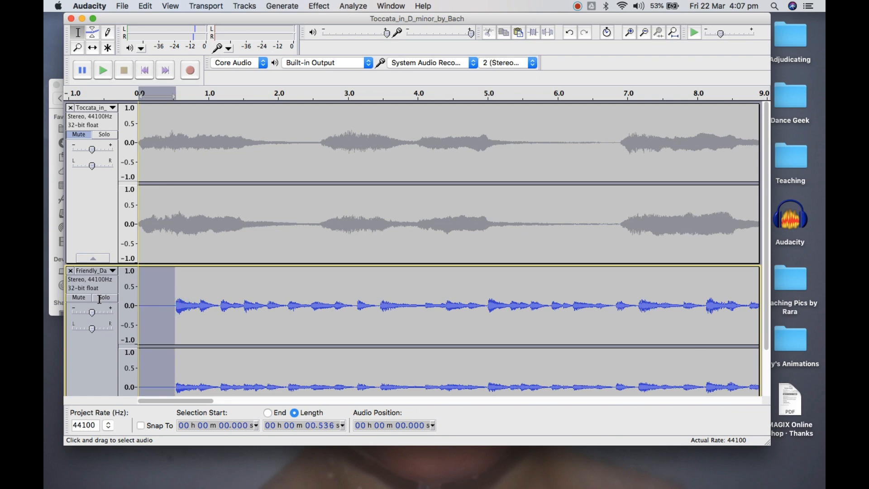
Place the cursor precisely where the sound begins in the Friendly_Day track, at about 0.540 s
click(629, 32)
click(629, 32)
click(629, 32)
click(629, 32)
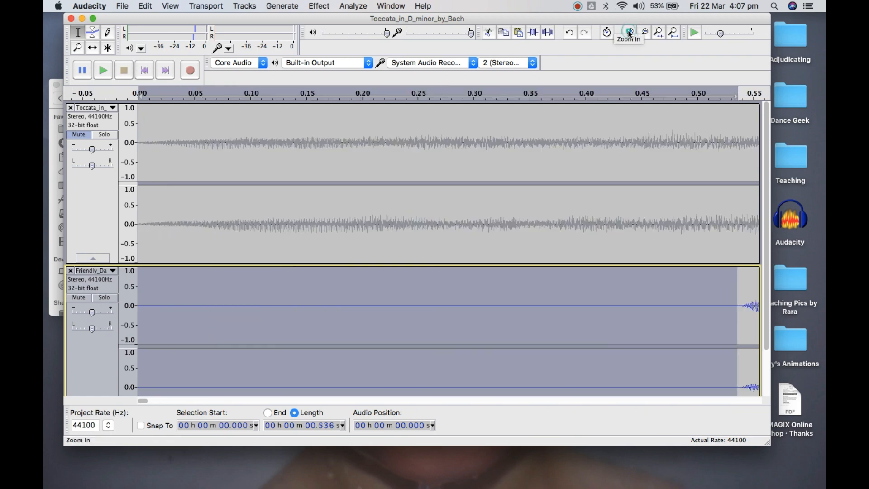
click(742, 305)
scroll(392, 393, down, 2)
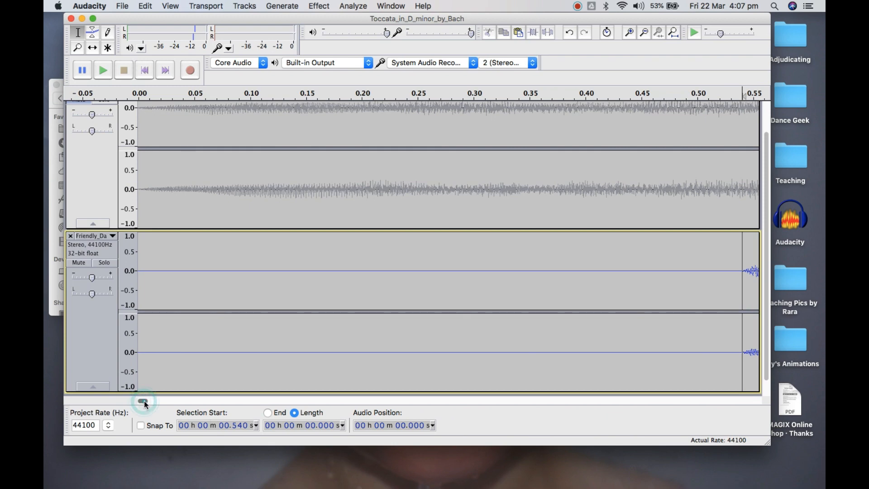
drag(144, 400, 145, 401)
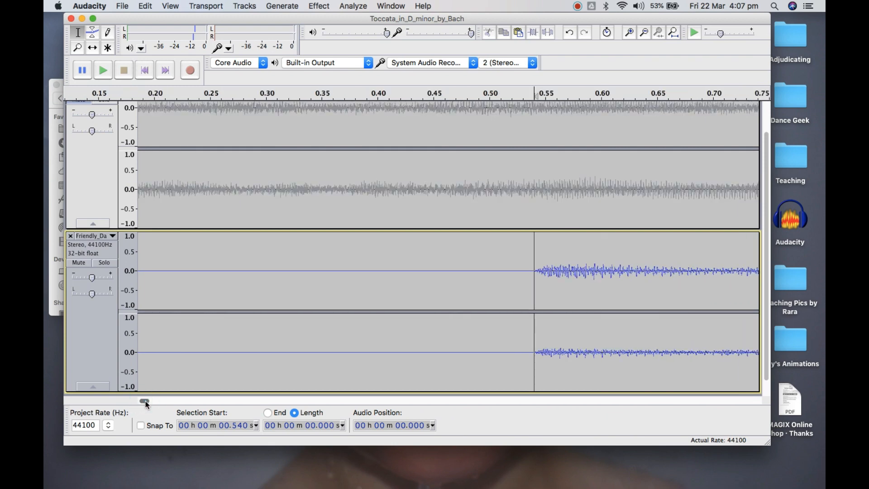
click(630, 32)
click(630, 32)
click(630, 32)
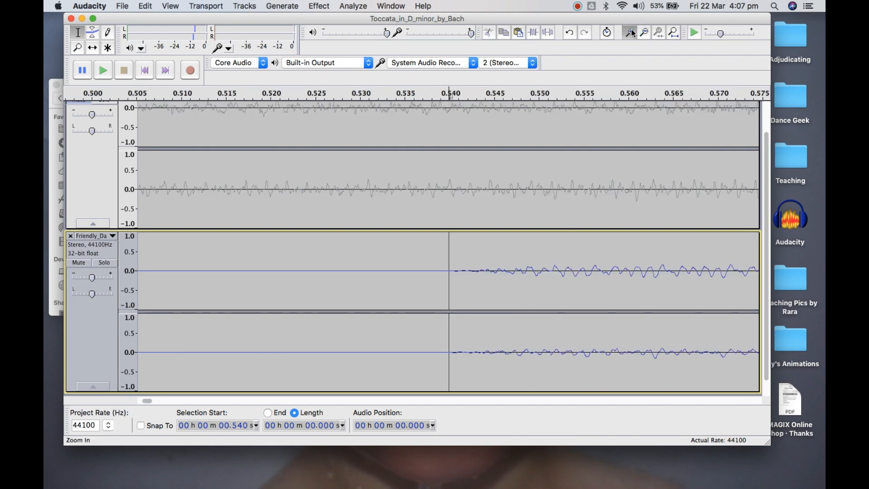
click(632, 32)
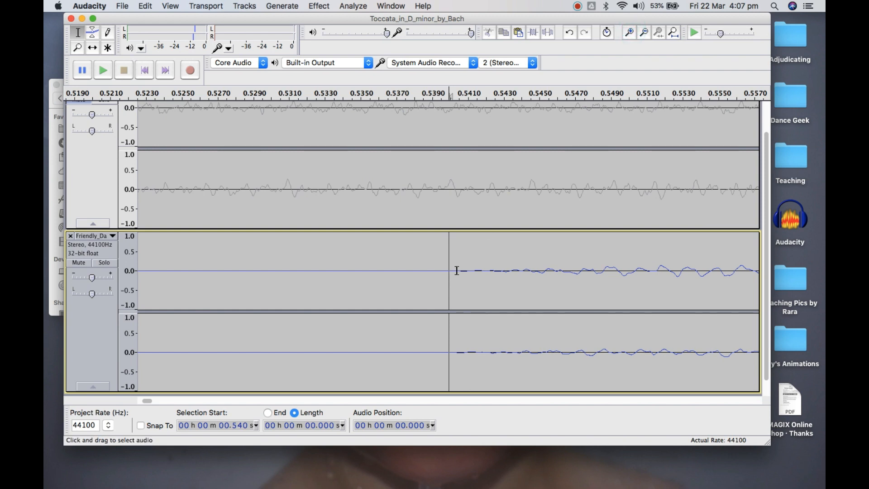
click(457, 270)
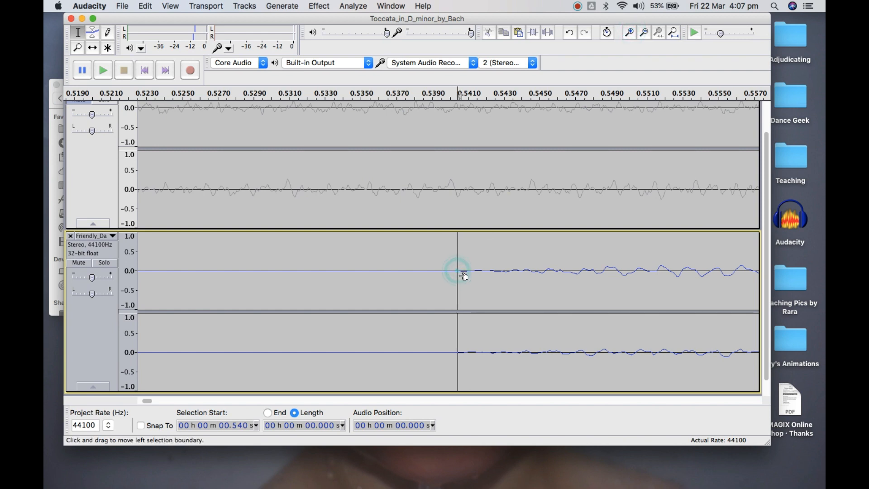
click(629, 32)
click(629, 33)
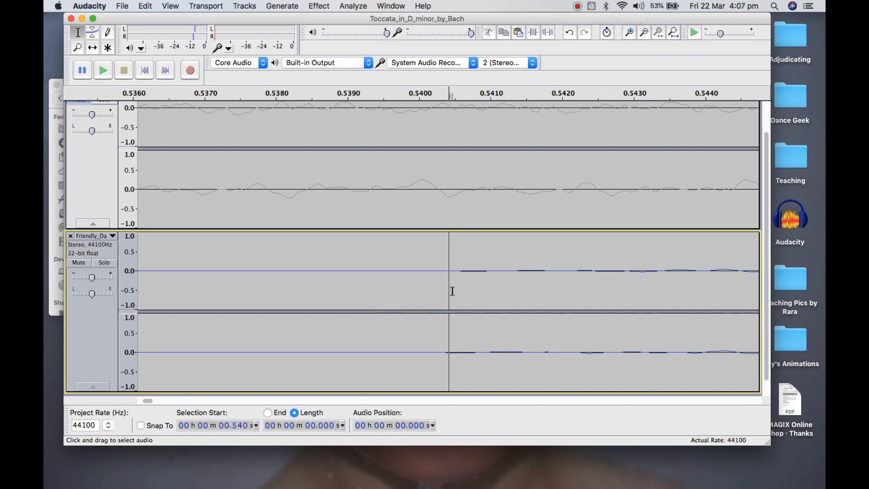
click(442, 270)
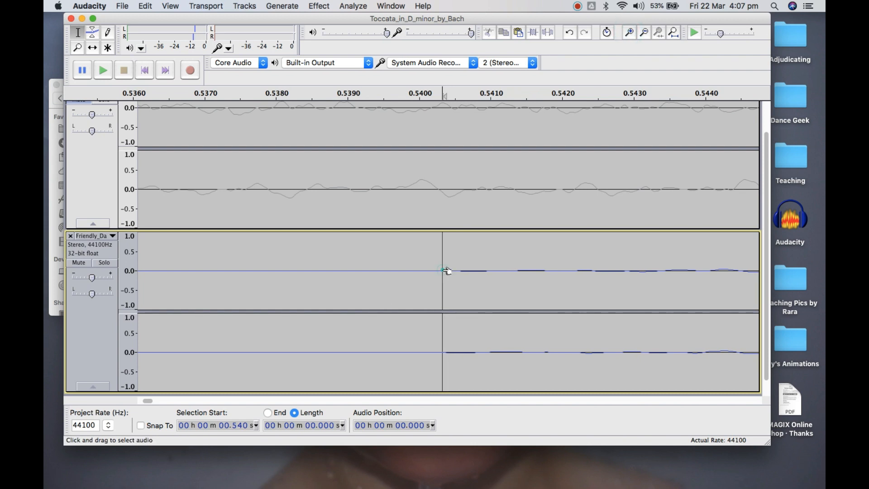
click(630, 32)
Select the opening silence of the Friendly_Day track from about 0.540 s back to the start and cut it
click(644, 31)
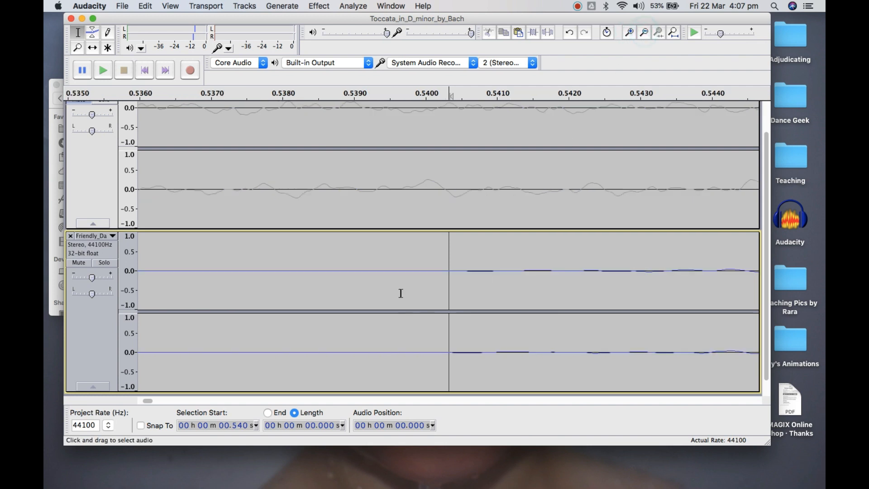
click(643, 35)
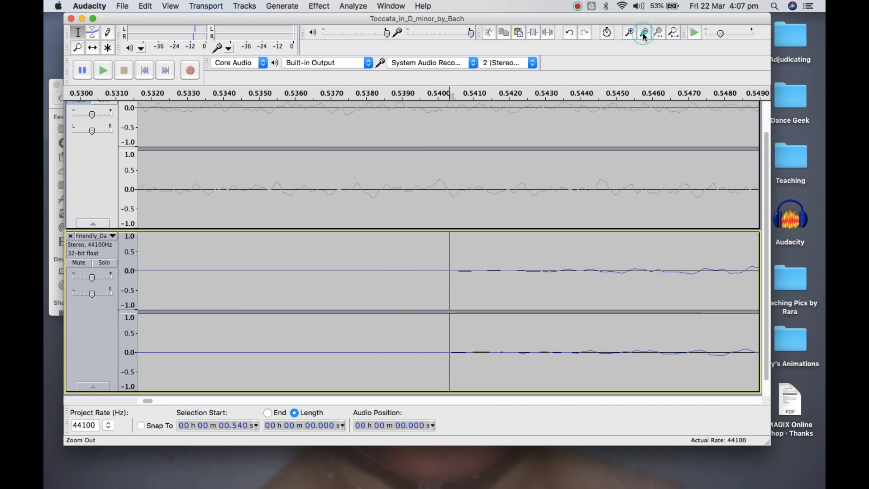
click(643, 34)
click(644, 34)
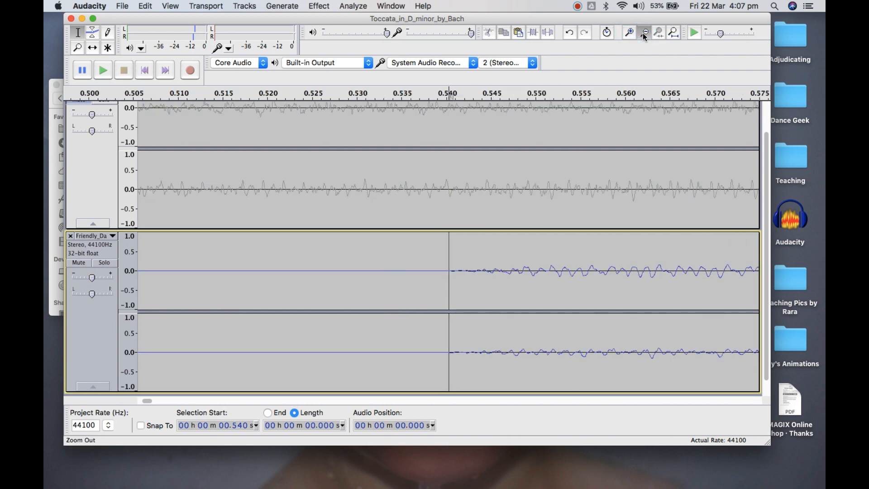
click(645, 33)
click(644, 33)
click(643, 34)
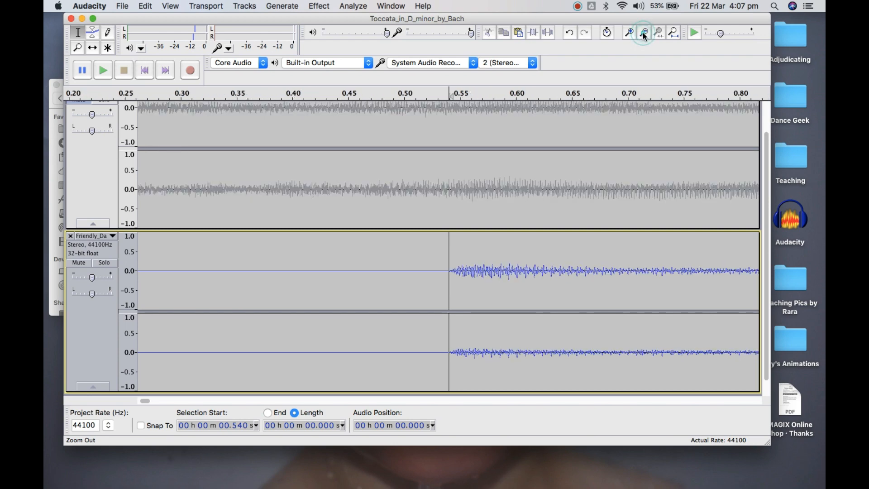
click(643, 33)
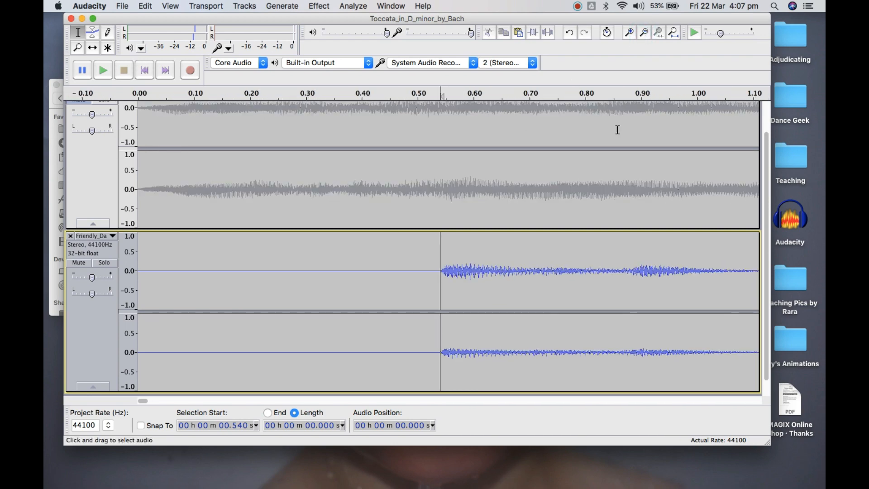
click(645, 31)
click(645, 31)
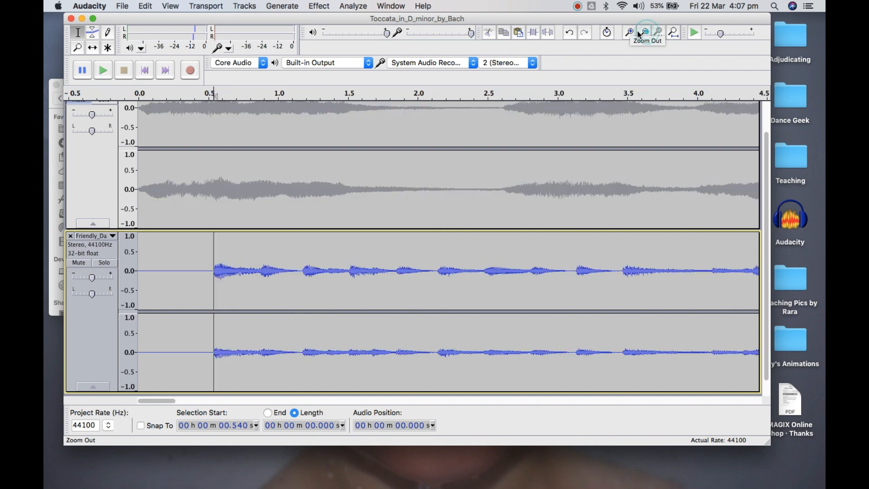
drag(218, 247, 138, 246)
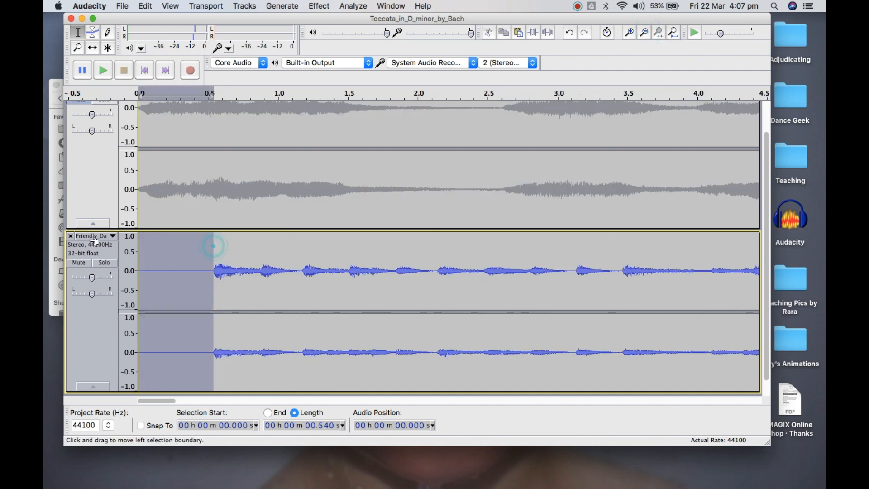
click(488, 33)
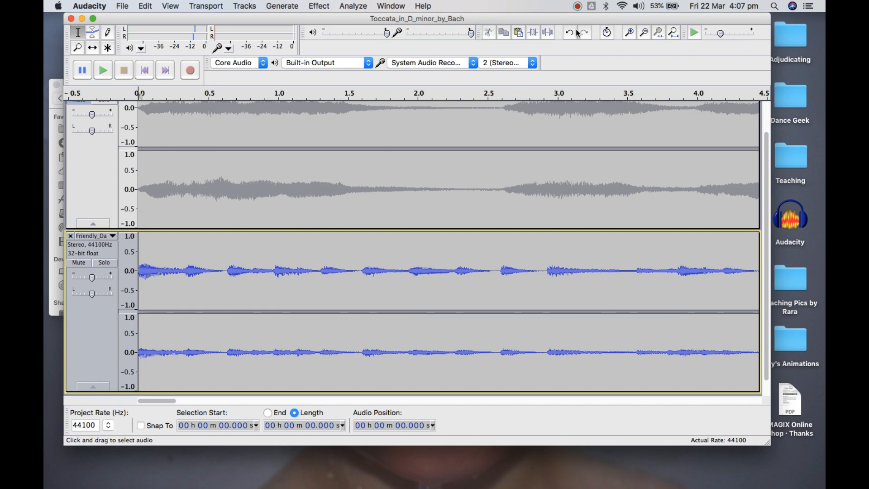
Play the trimmed Friendly_Day track from the start and stop playback after several seconds
click(643, 33)
click(643, 34)
click(643, 34)
click(643, 33)
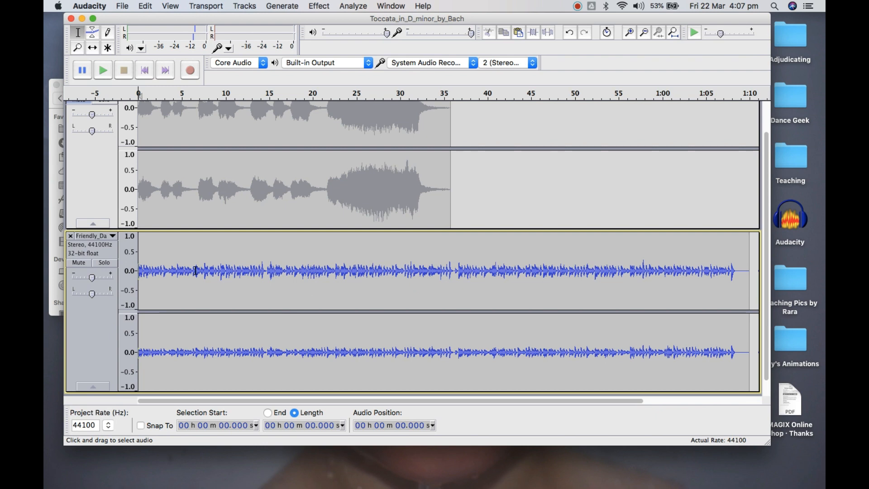
click(103, 71)
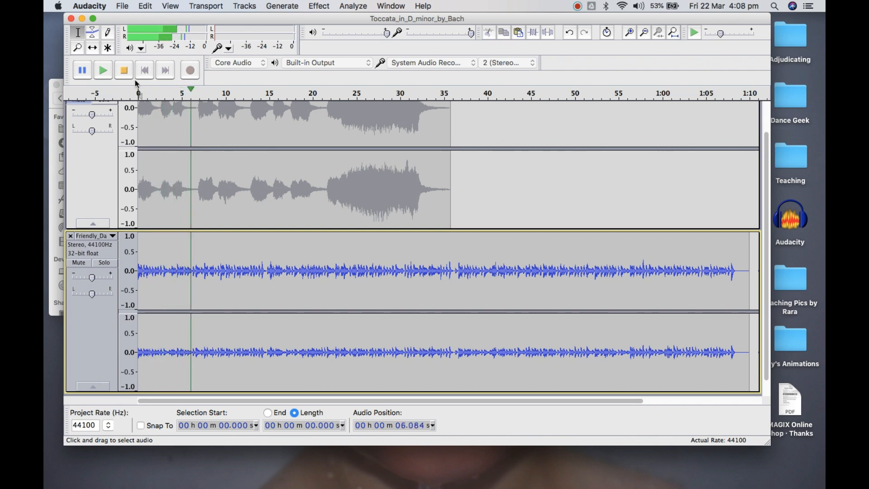
click(123, 70)
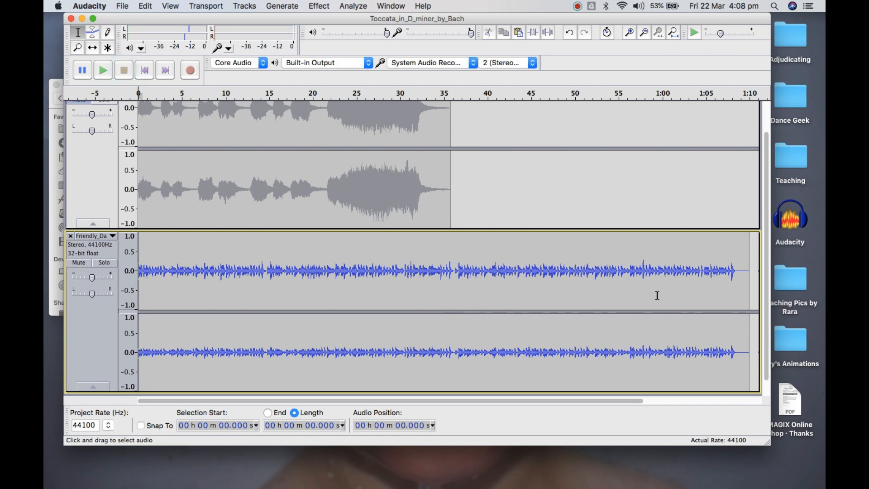
Place the cursor precisely where the sound ends in both channels of the Friendly_Day track, at about 1 min 8.287 s
click(739, 270)
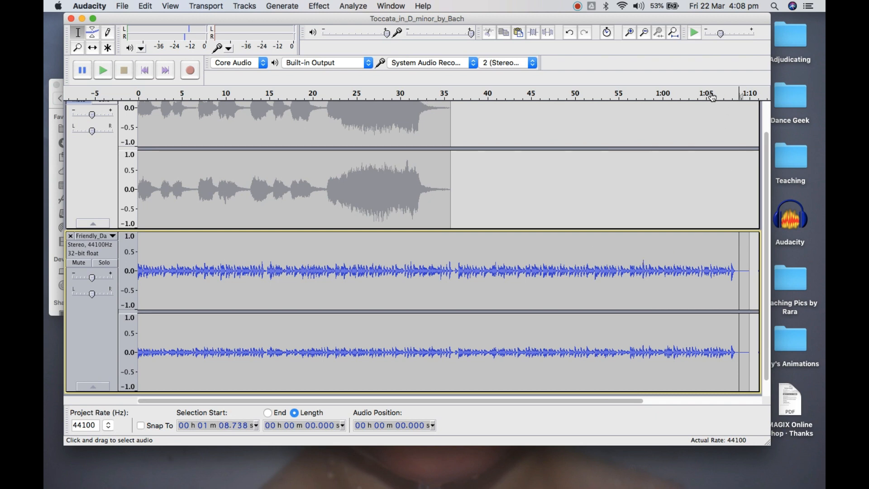
click(735, 270)
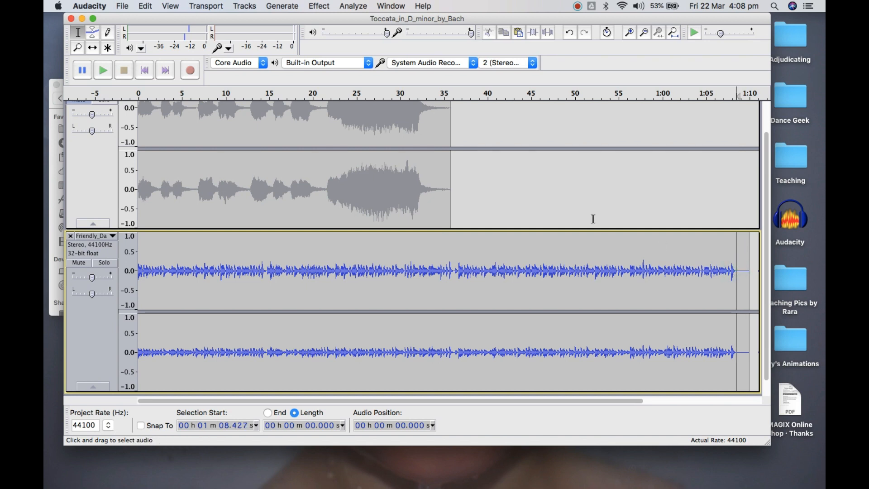
click(627, 34)
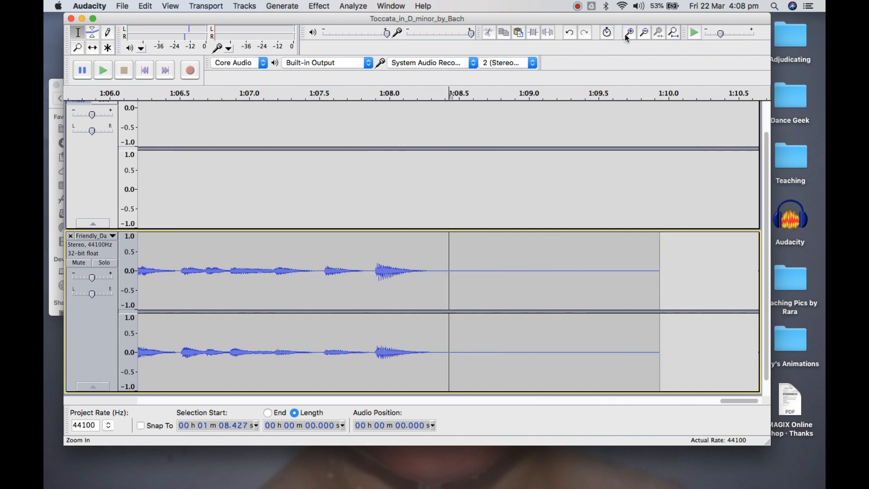
click(628, 34)
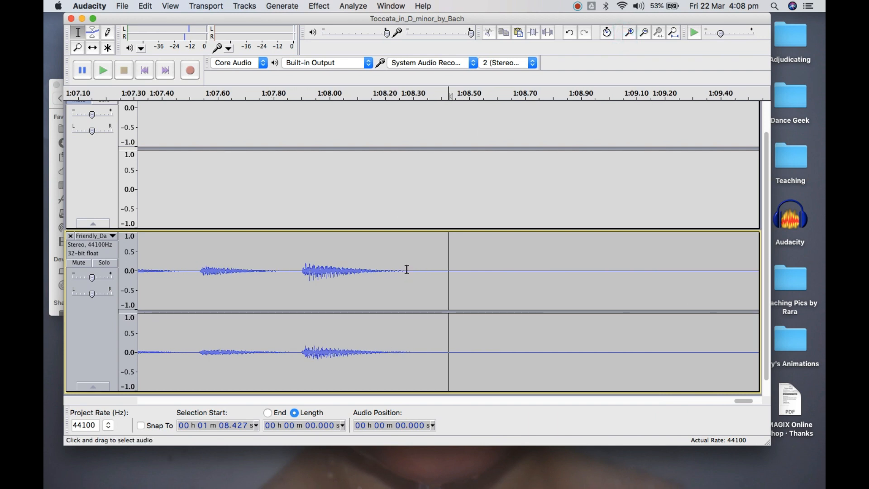
click(407, 269)
click(628, 33)
click(627, 32)
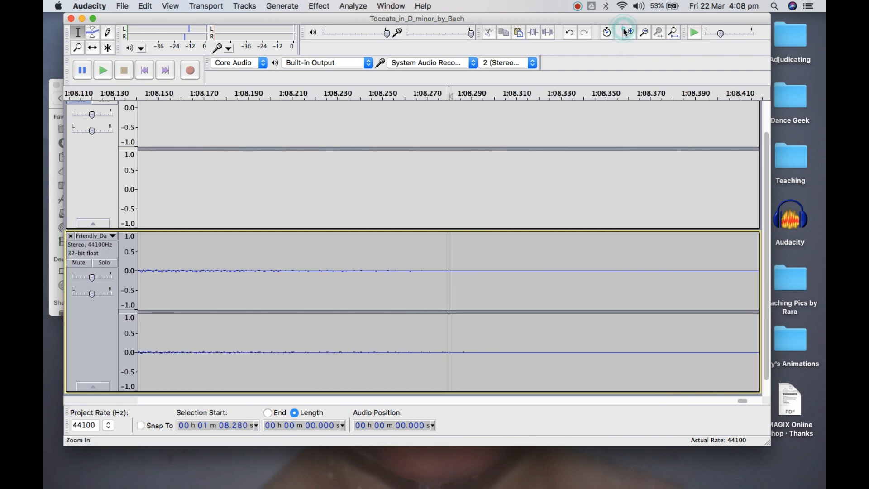
click(625, 32)
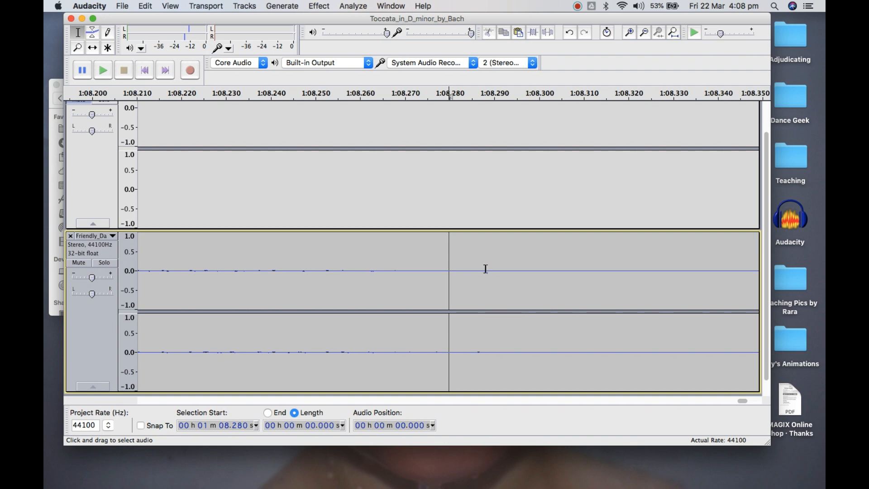
click(480, 352)
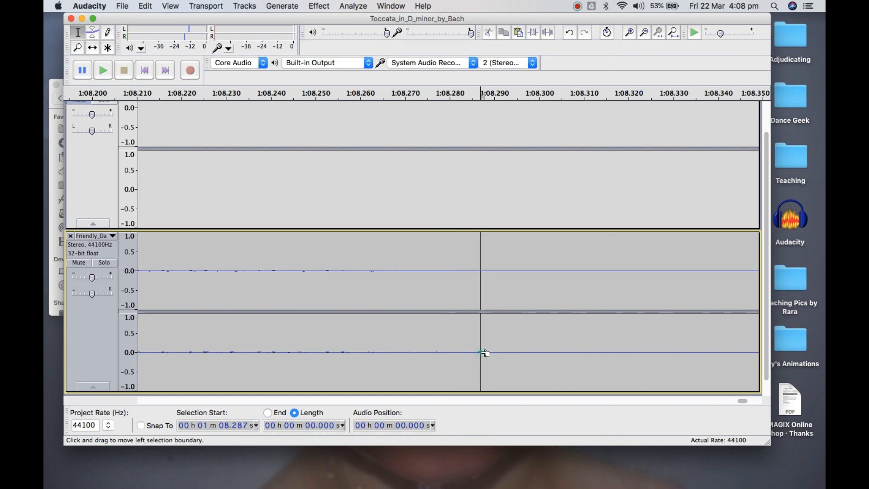
click(633, 33)
click(633, 33)
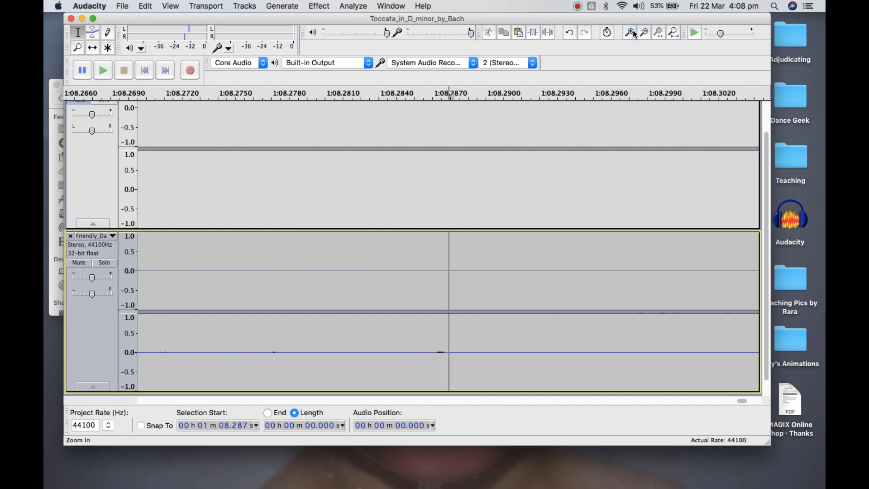
Select the closing silence of the Friendly_Day track from about 1 min 8.287 s to the track's end and cut it
click(642, 34)
click(642, 34)
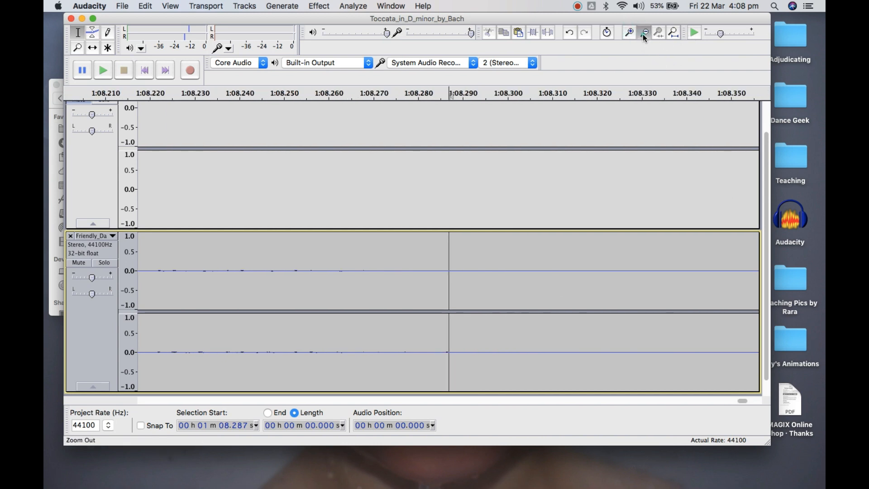
click(643, 34)
click(642, 34)
click(643, 34)
click(643, 34)
click(642, 34)
click(643, 34)
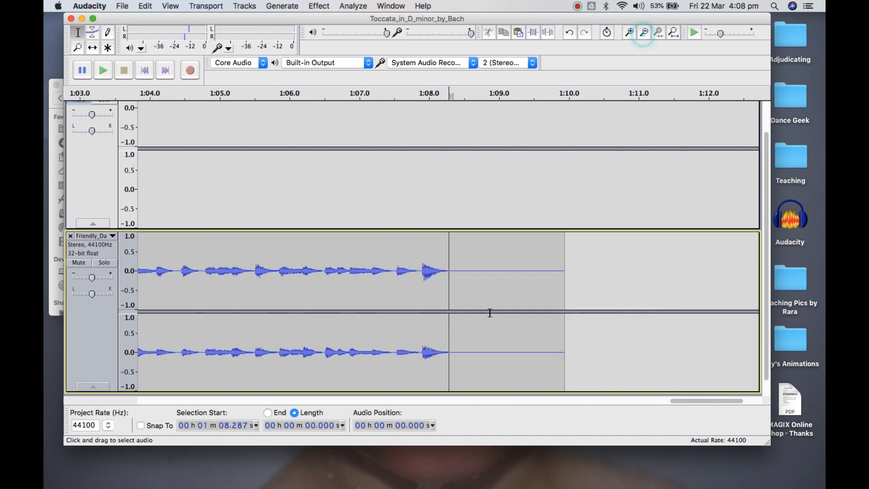
drag(450, 253, 568, 264)
click(488, 33)
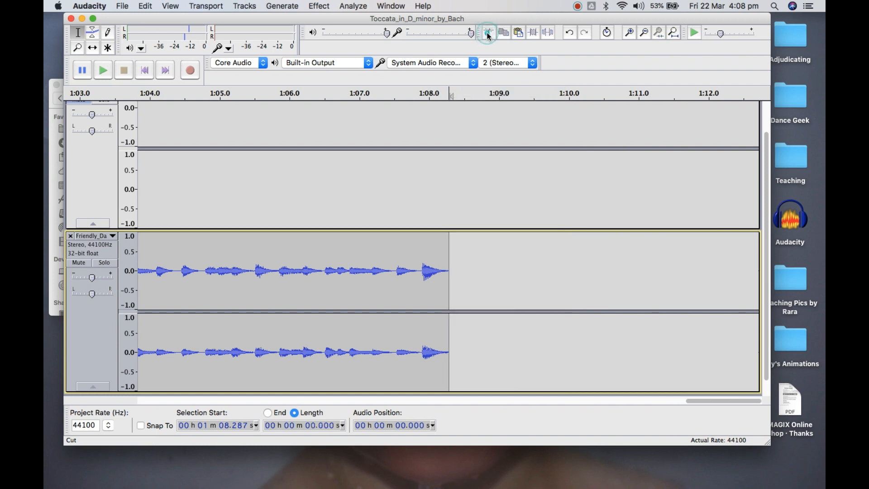
Place the cursor at about 1 min 4.947 s in the Friendly_Day track and play its ending
click(645, 34)
click(645, 34)
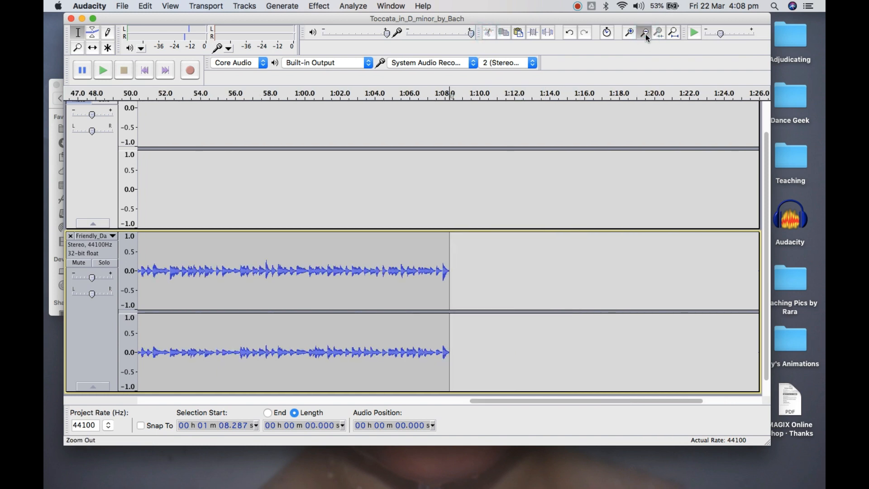
click(645, 34)
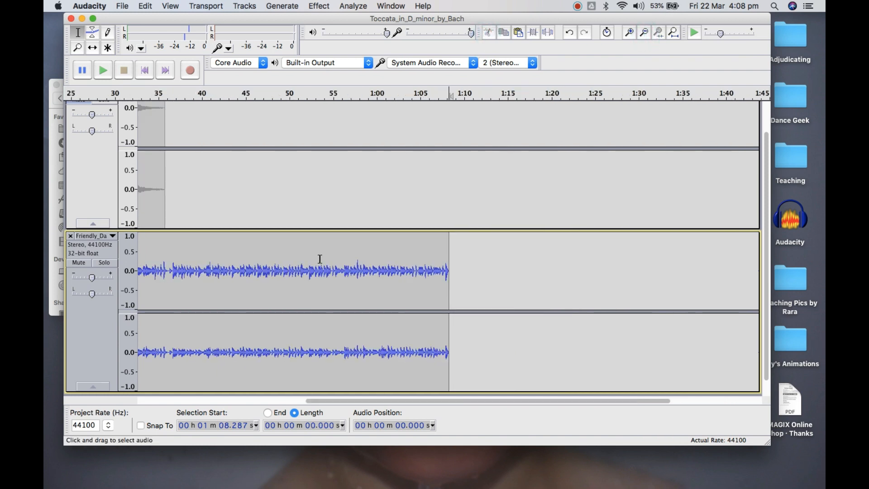
click(420, 270)
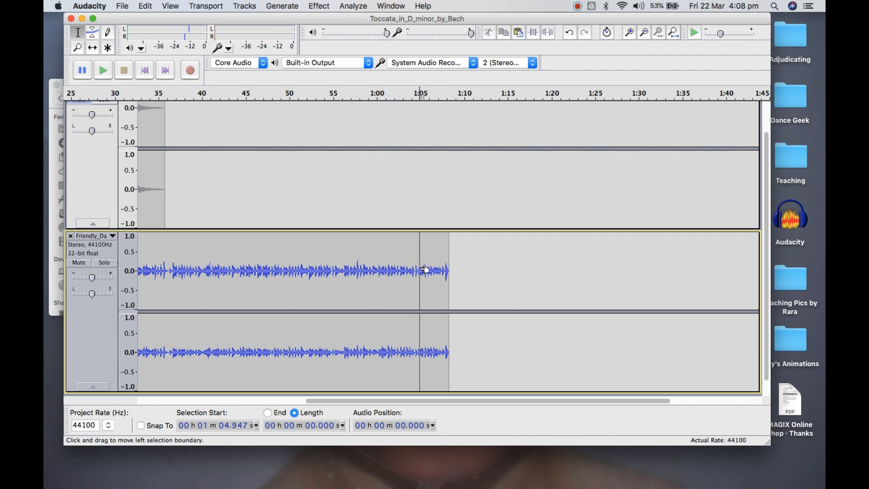
click(103, 70)
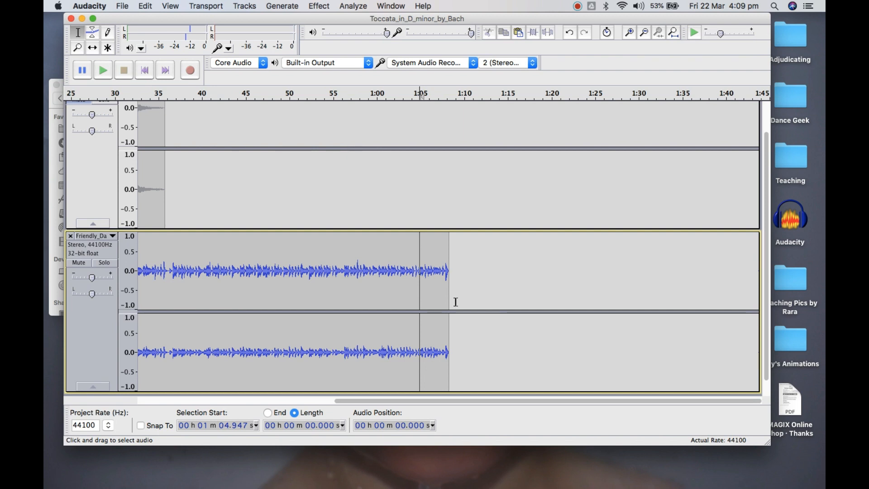
Shift the Toccata track in time with the Time Shift Tool so it starts exactly where the Friendly_Day track ends
click(93, 48)
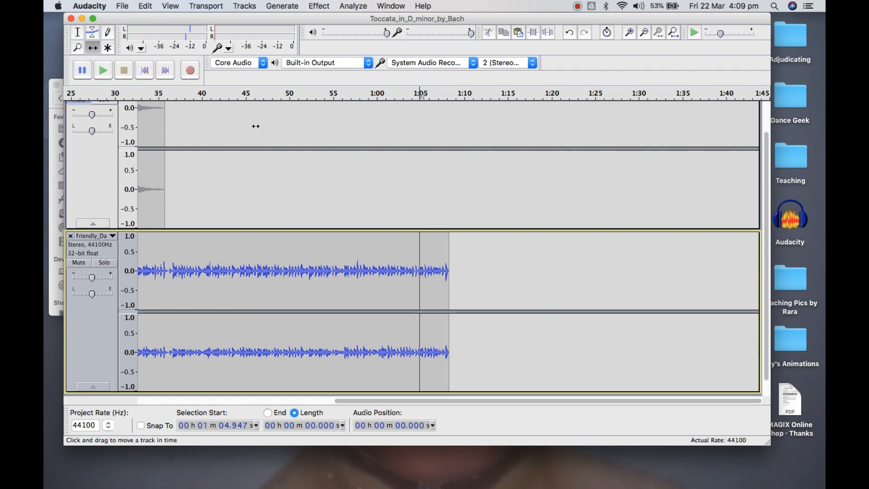
scroll(399, 288, up, 2)
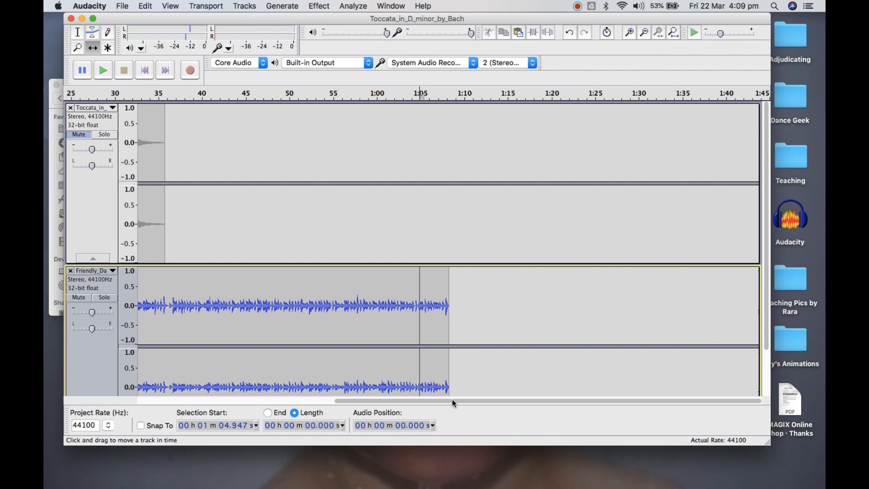
drag(452, 400, 185, 400)
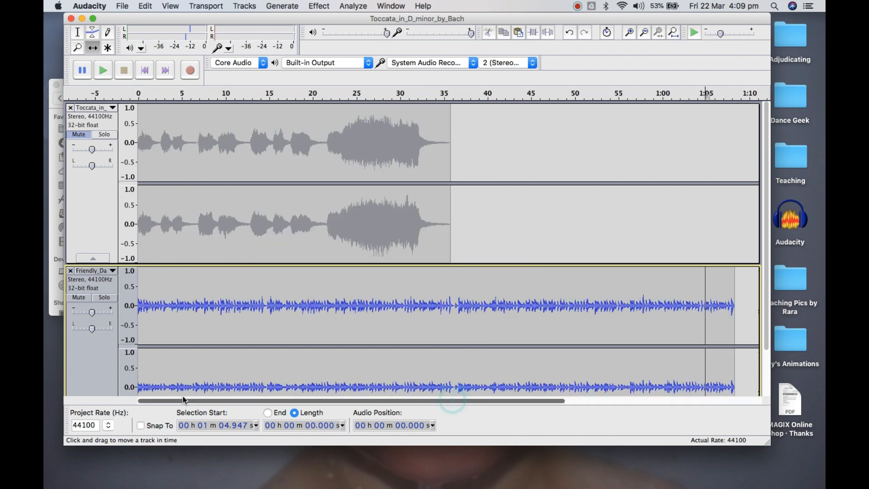
click(138, 112)
drag(138, 112, 734, 157)
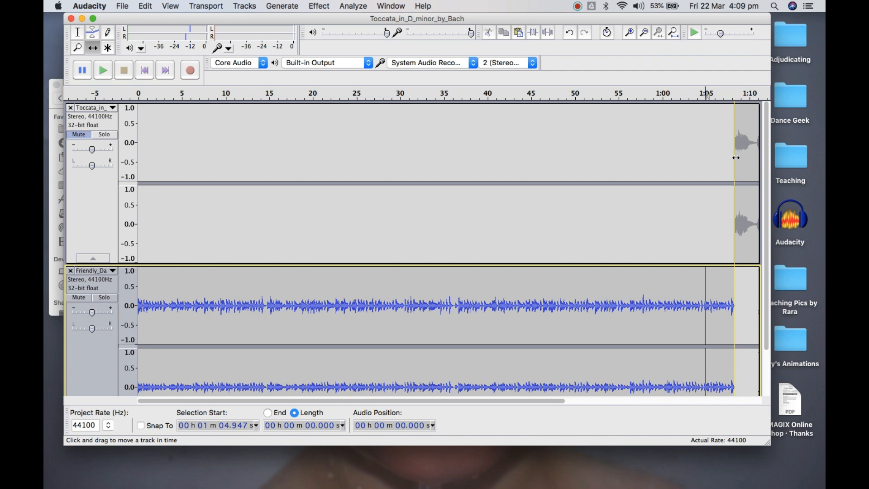
drag(736, 158, 737, 158)
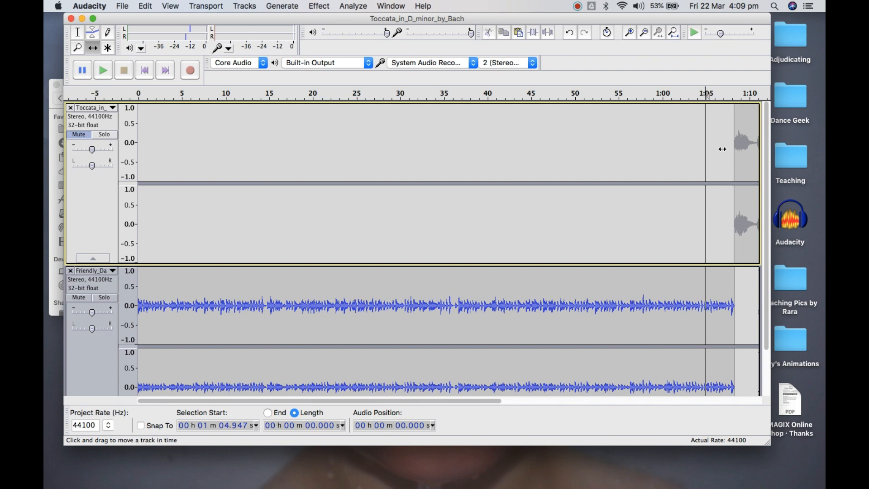
Unmute the Toccata track and play the transition from the end of Friendly_Day into it, stopping after several seconds
click(660, 93)
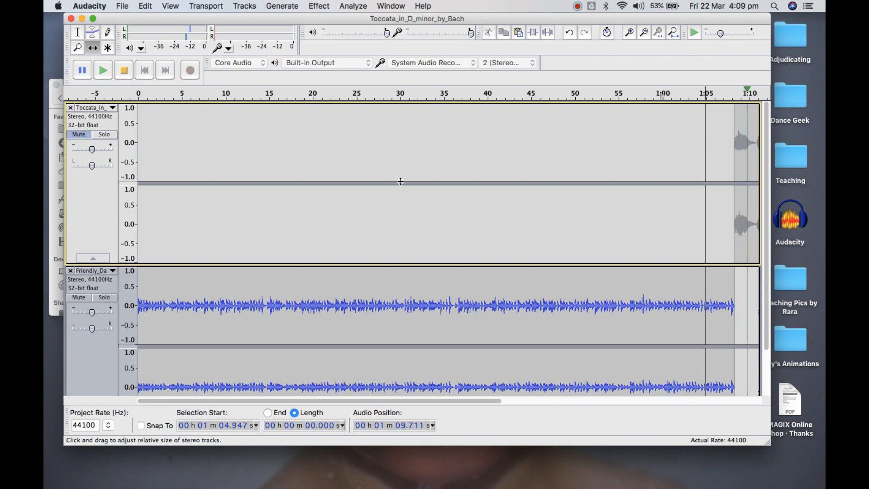
click(124, 70)
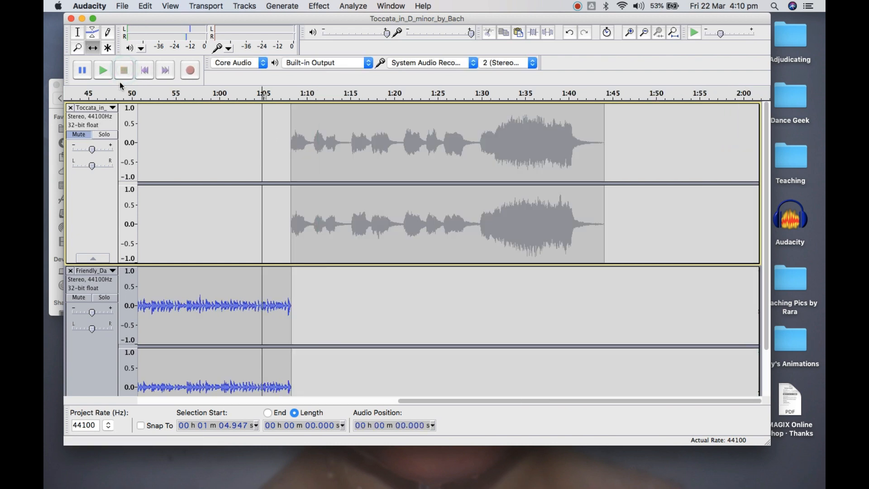
click(86, 138)
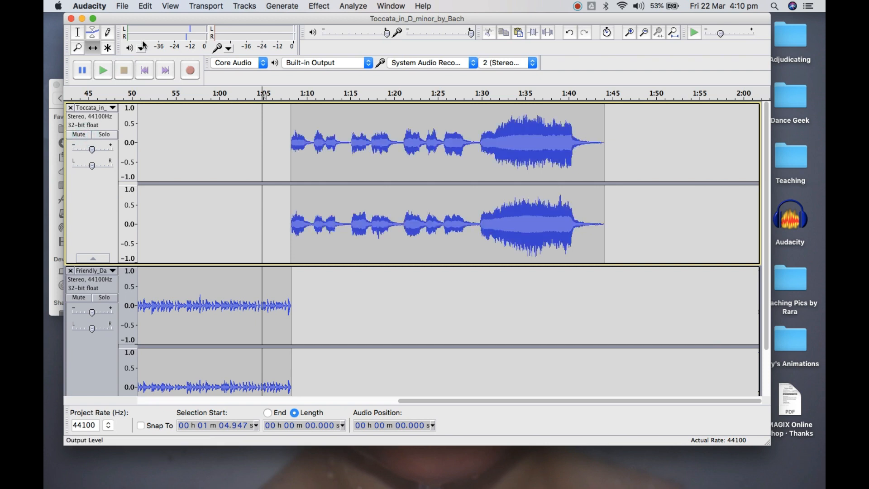
click(279, 94)
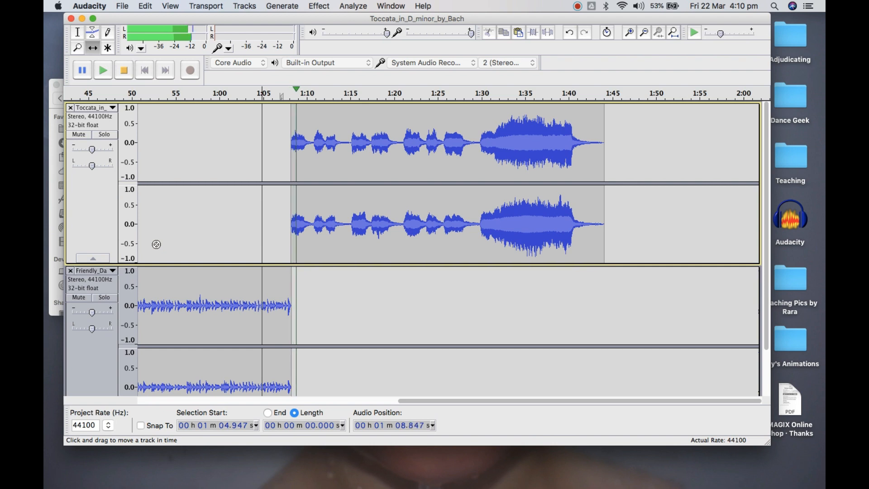
click(126, 72)
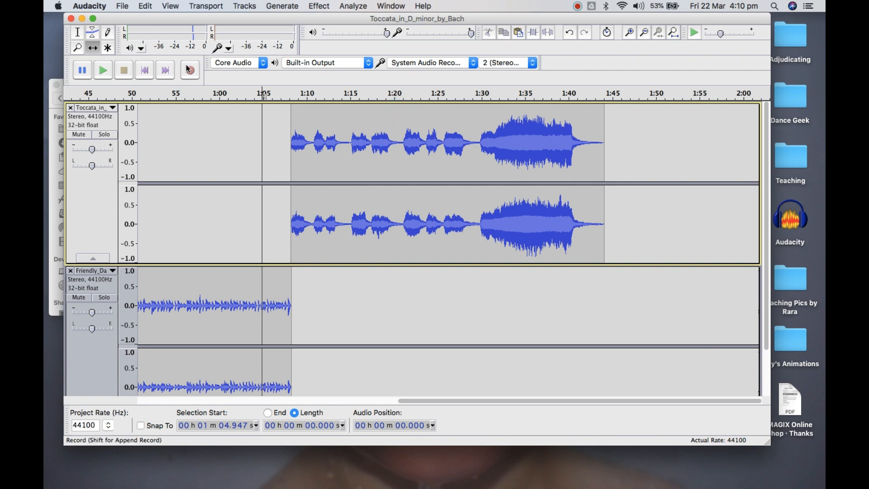
Switch to Multi-Tool Mode and select the entire Toccata clip
click(108, 49)
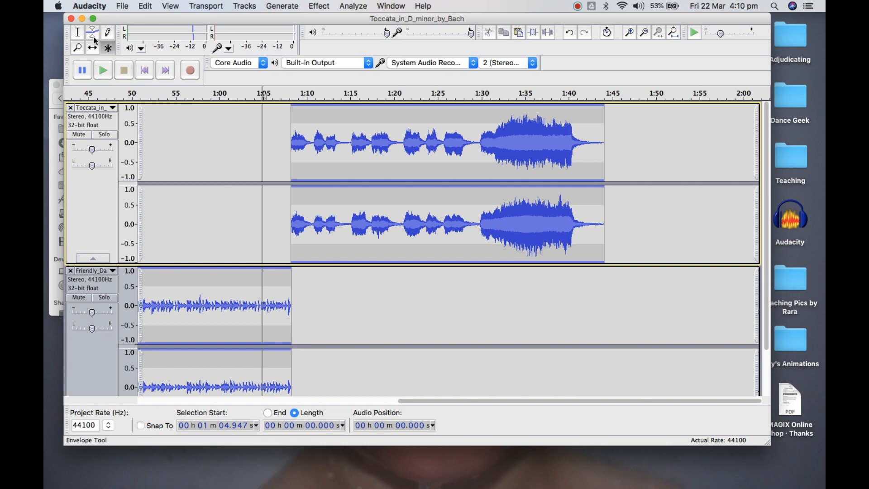
click(106, 47)
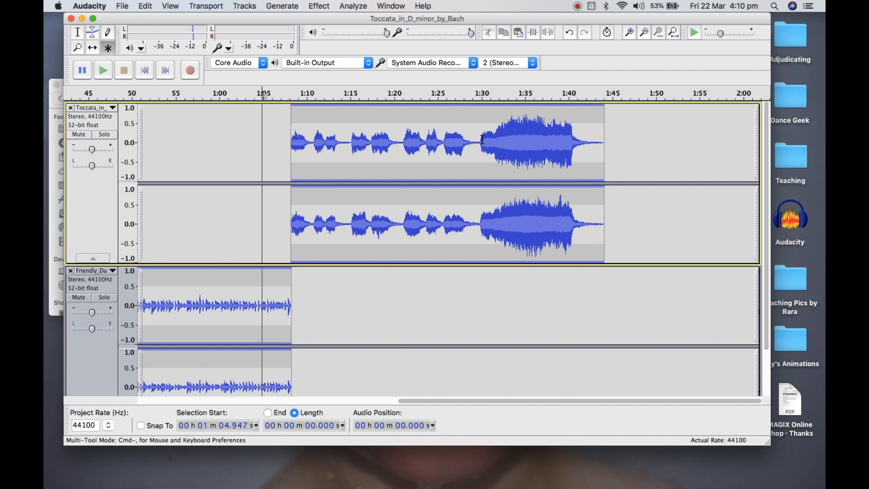
double_click(481, 139)
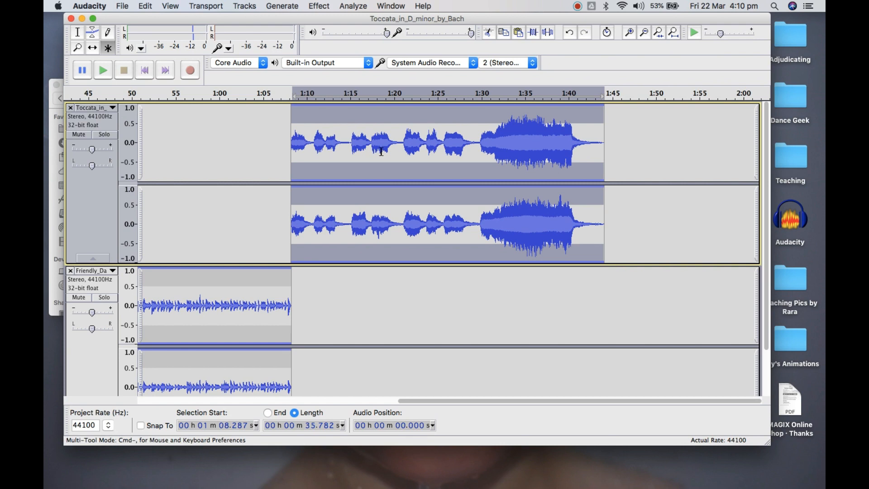
Preview and apply Change Tempo to the selected Toccata clip with a percent change of 20.000
click(319, 6)
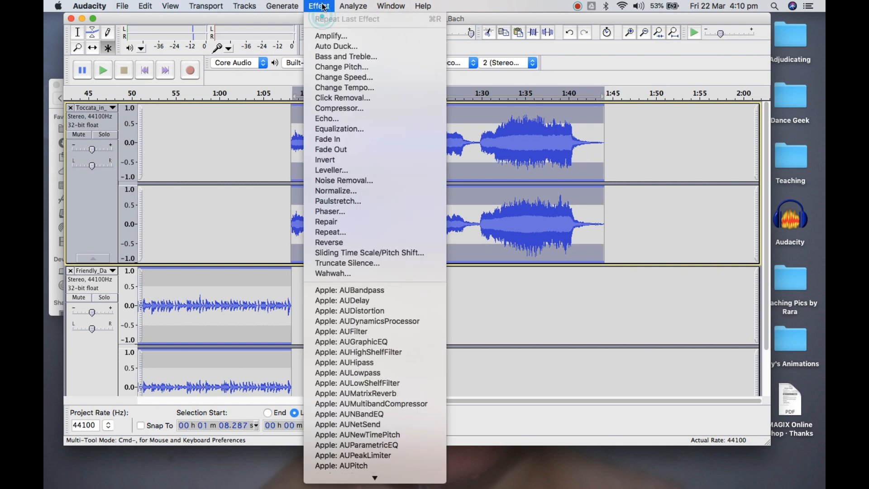
click(353, 87)
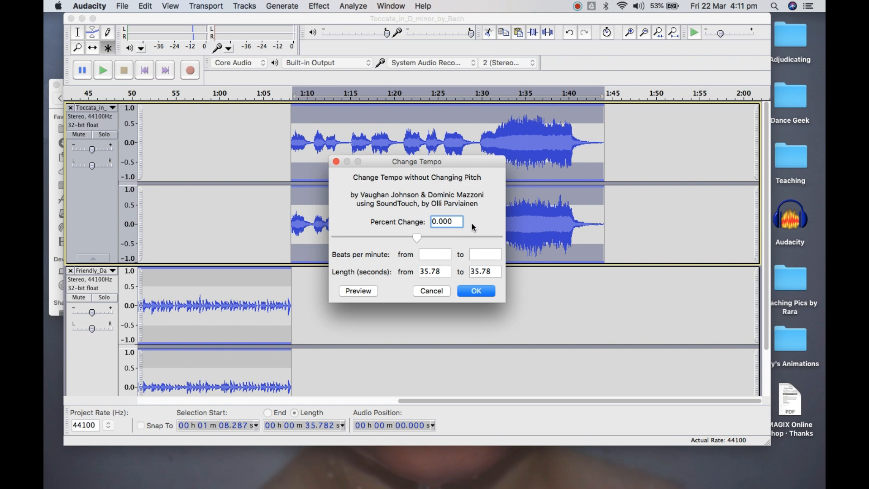
click(442, 256)
click(496, 272)
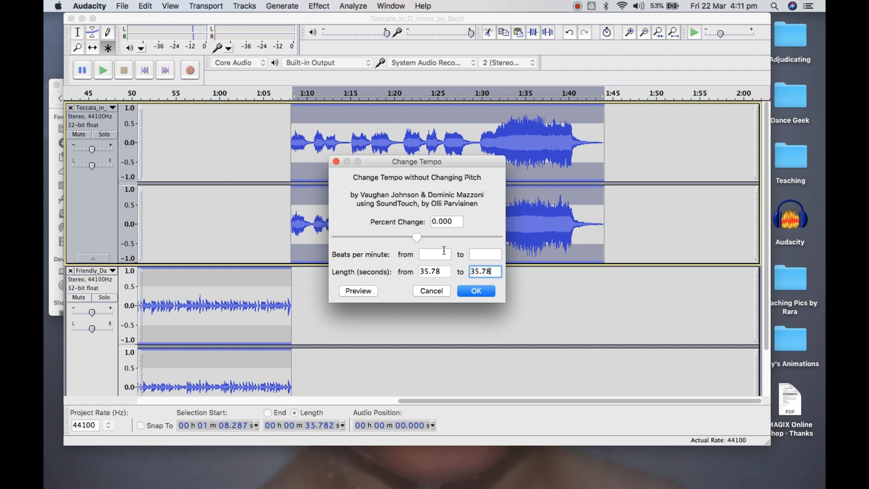
click(432, 221)
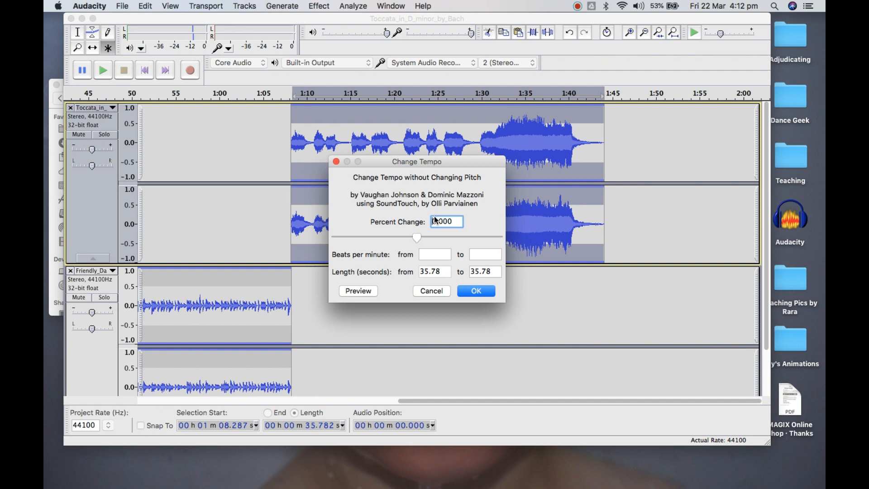
text(2)
click(352, 293)
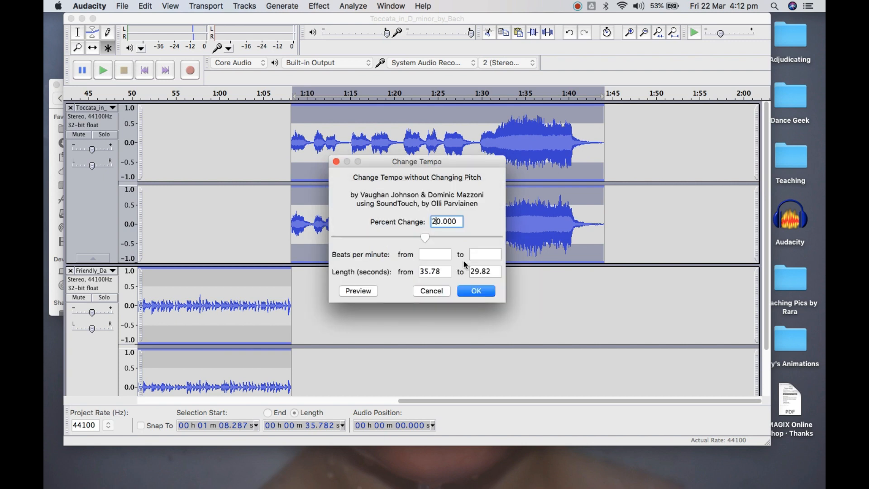
click(488, 291)
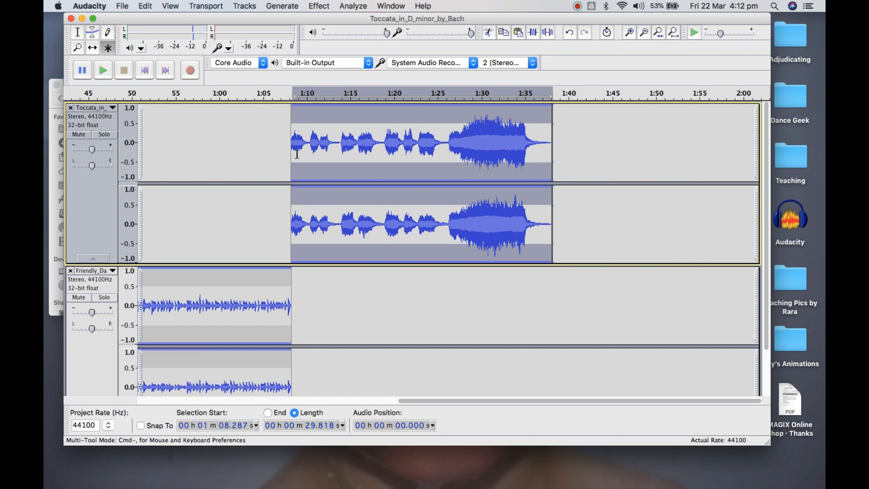
Play the sped-up Toccata clip from about 1 min 7.744 s and stop near its end
click(287, 144)
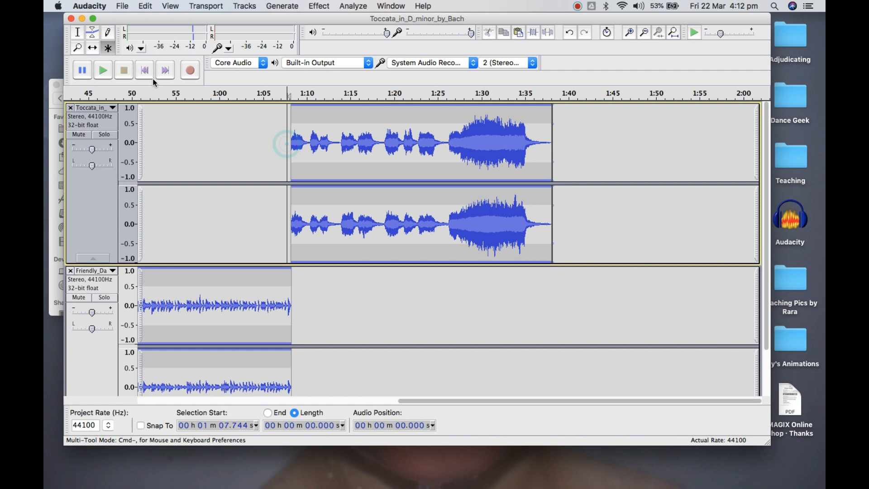
click(102, 71)
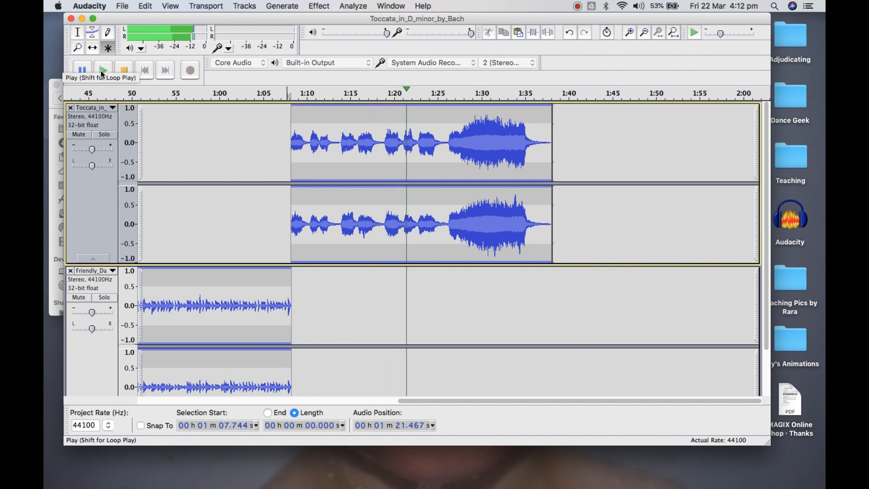
click(129, 72)
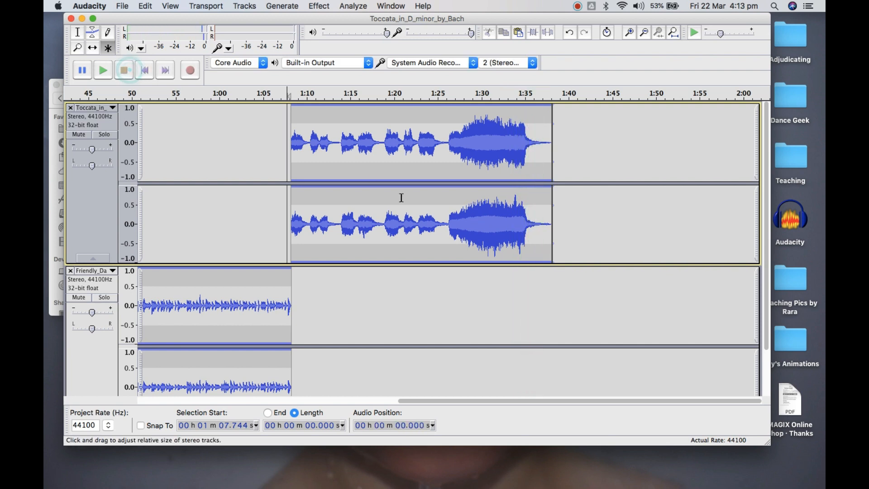
Place the cursor at about 1 min 35.338 s in the Toccata track and import twinkling_idea_accent_with_up_scale.mp3 from the SFX folder as a new track
click(529, 144)
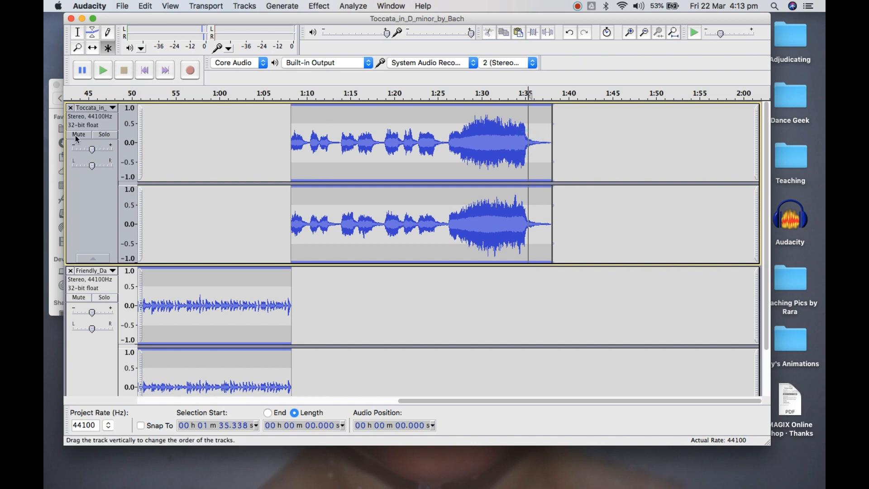
click(51, 158)
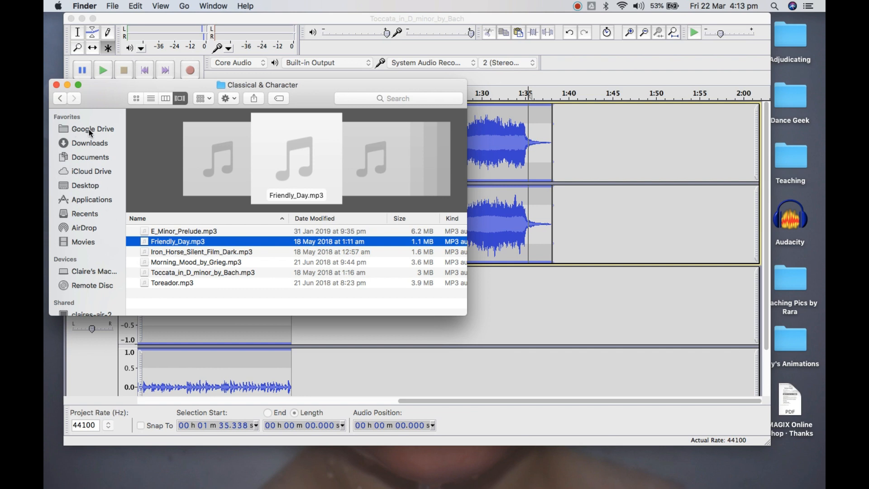
click(64, 99)
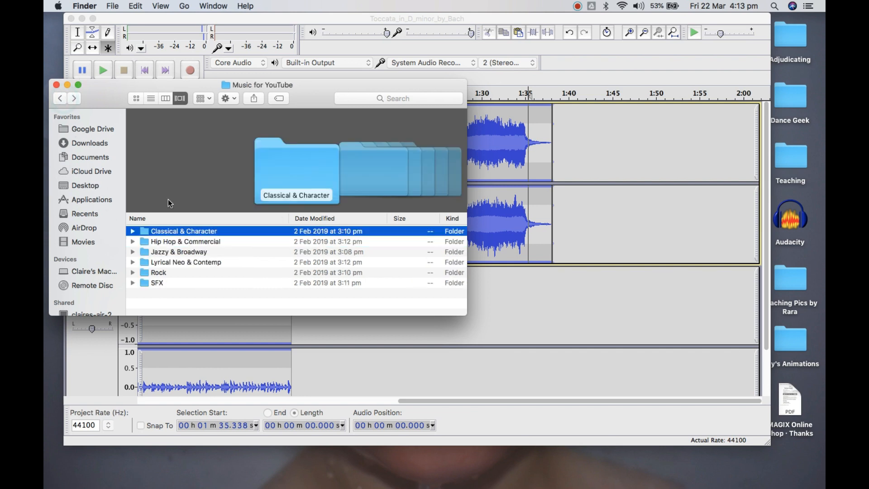
click(160, 284)
double_click(160, 284)
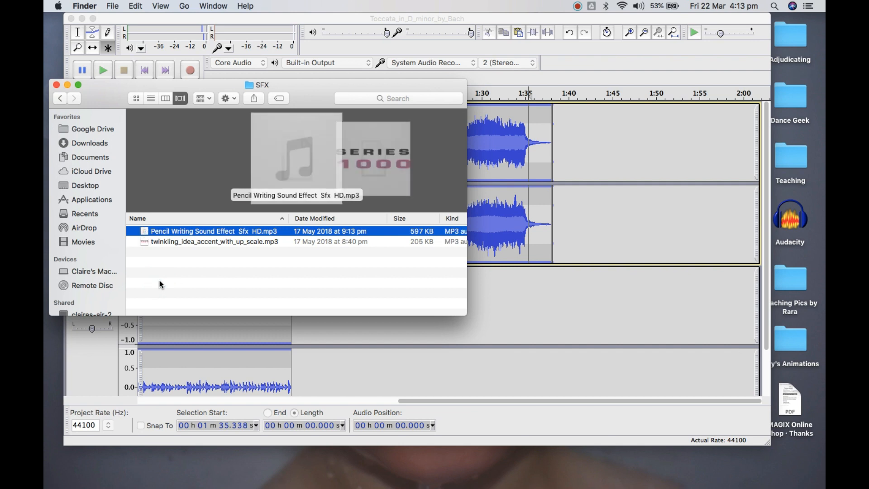
click(195, 243)
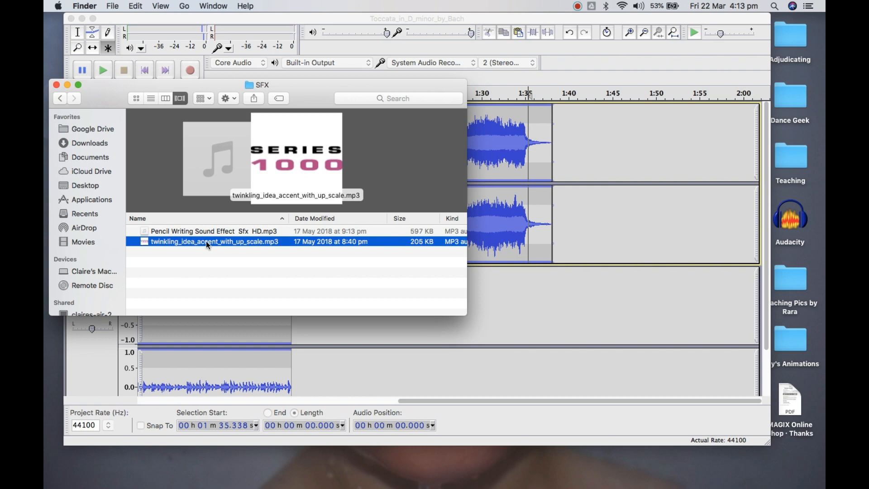
drag(206, 241, 484, 386)
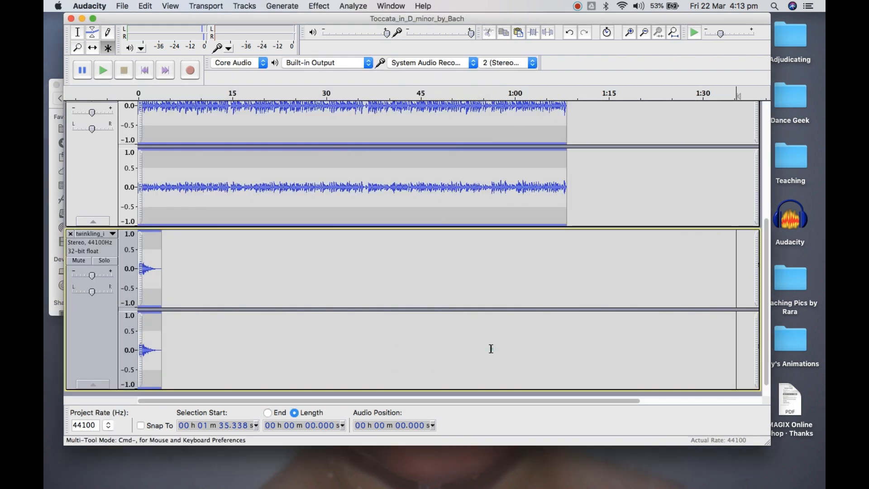
Move the twinkling sound effect clip in time so it starts at the cursor, at about 1 min 35.338 s
scroll(233, 258, up, 5)
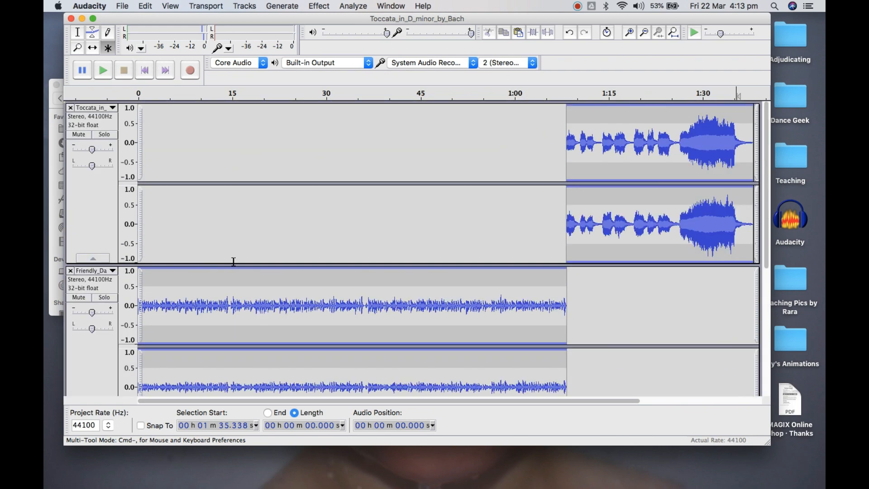
scroll(234, 261, down, 5)
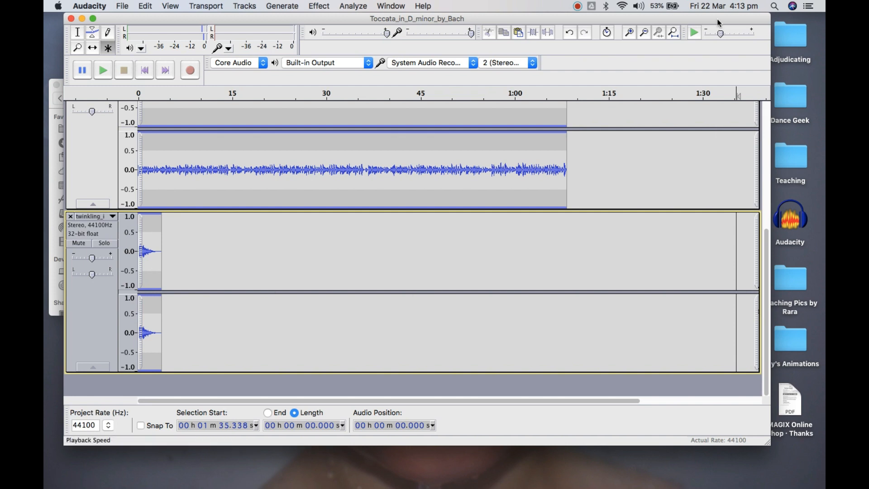
click(644, 37)
click(643, 36)
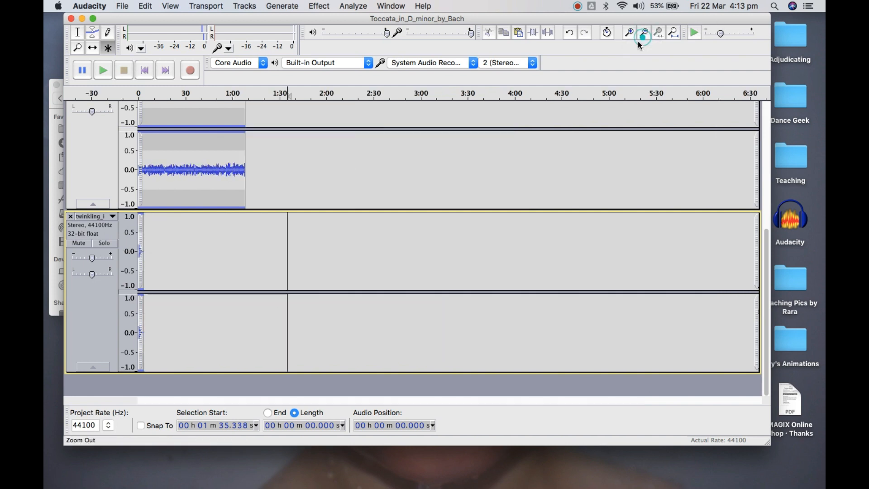
scroll(458, 210, up, 8)
scroll(457, 210, down, 6)
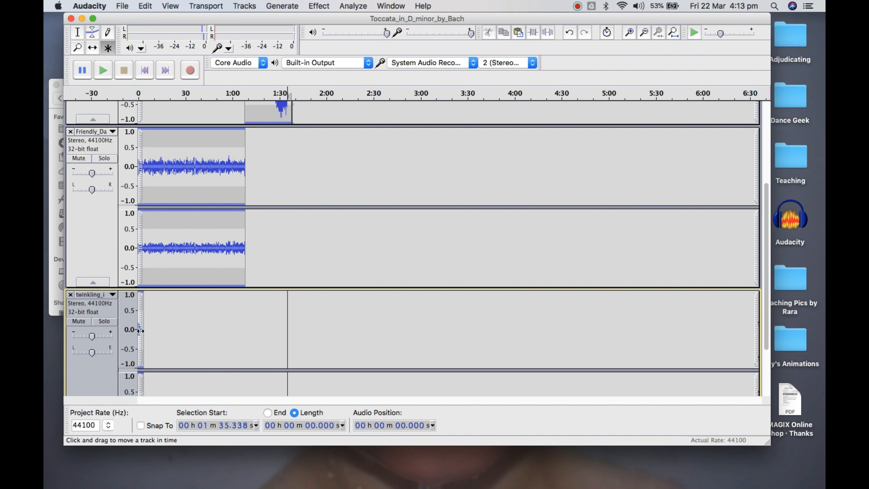
drag(140, 331, 290, 335)
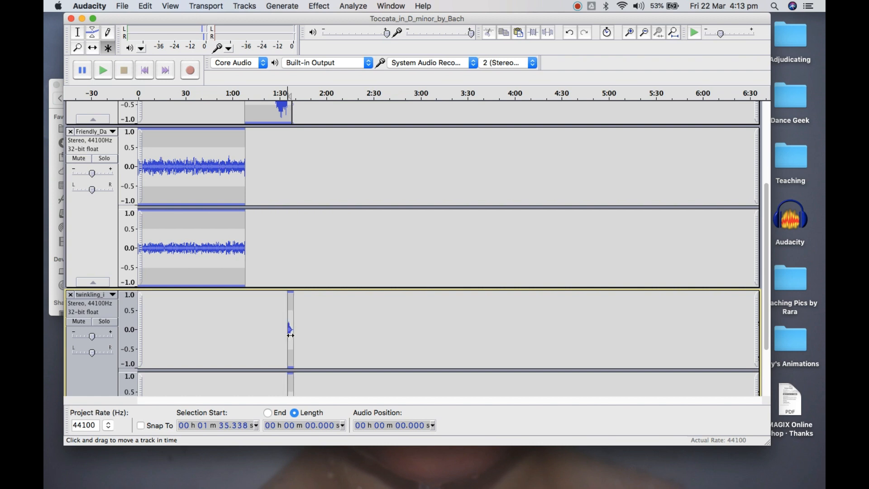
Play the Toccata ending with the twinkling effect from about 1 min 35.521 s, and again from about 1 min 31.714 s
scroll(290, 335, down, 3)
scroll(290, 335, up, 8)
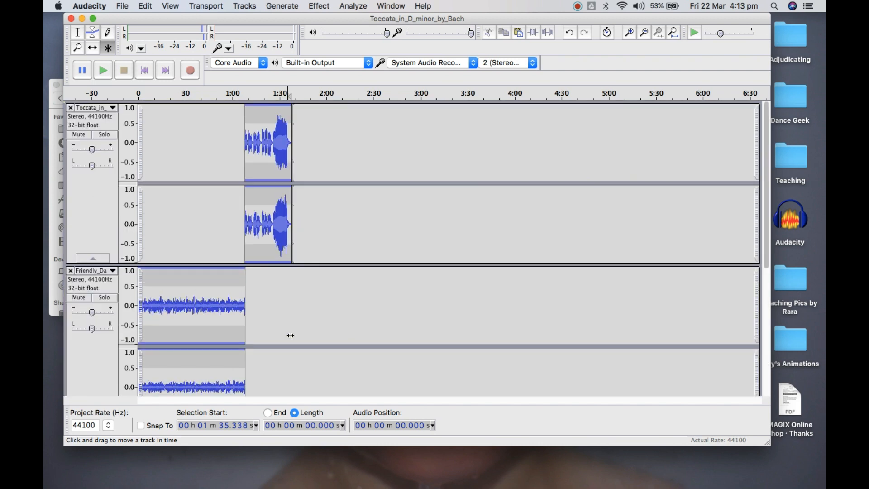
click(633, 28)
click(634, 29)
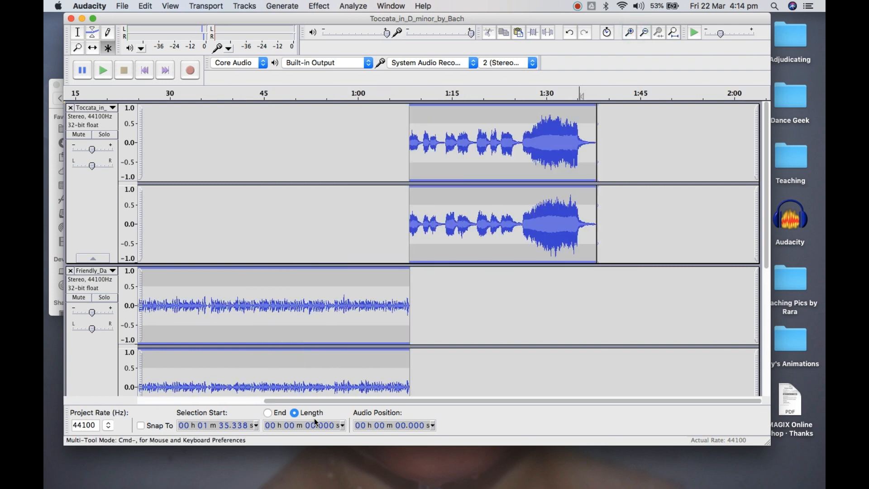
click(581, 141)
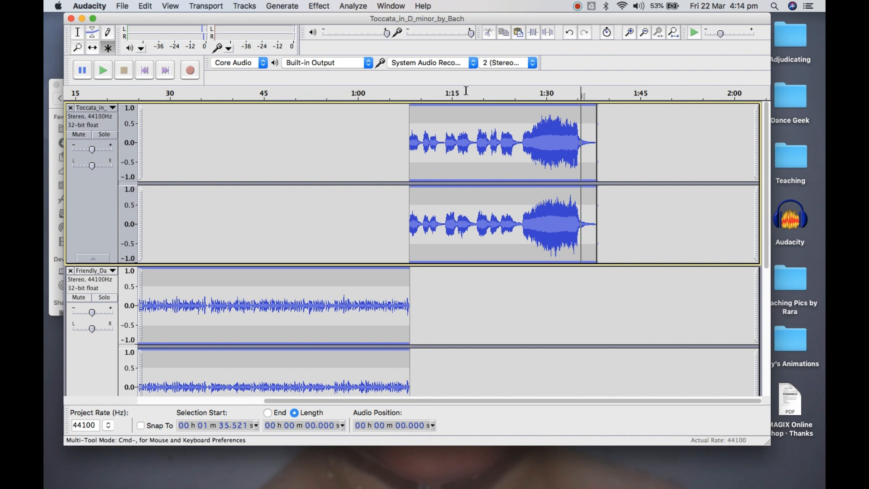
click(106, 75)
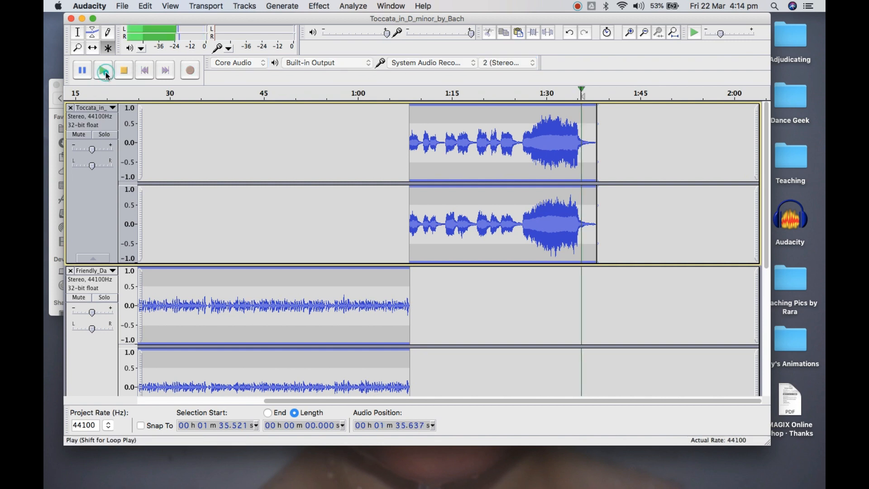
click(125, 73)
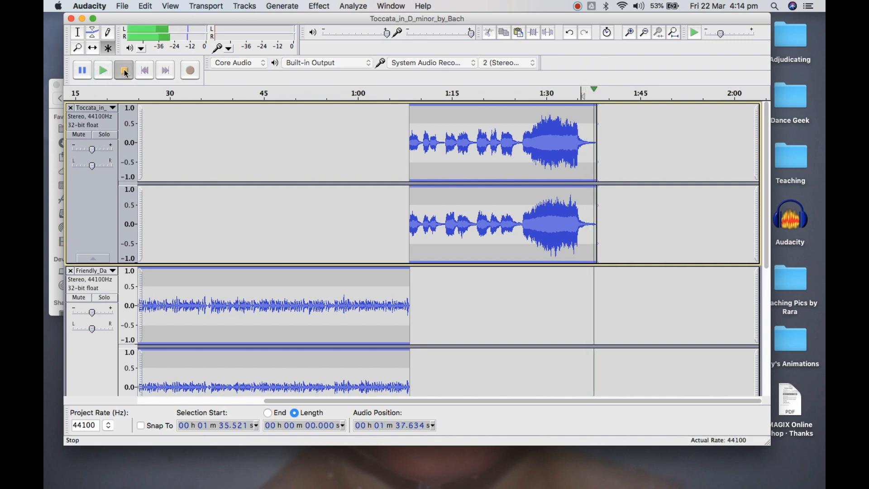
click(558, 141)
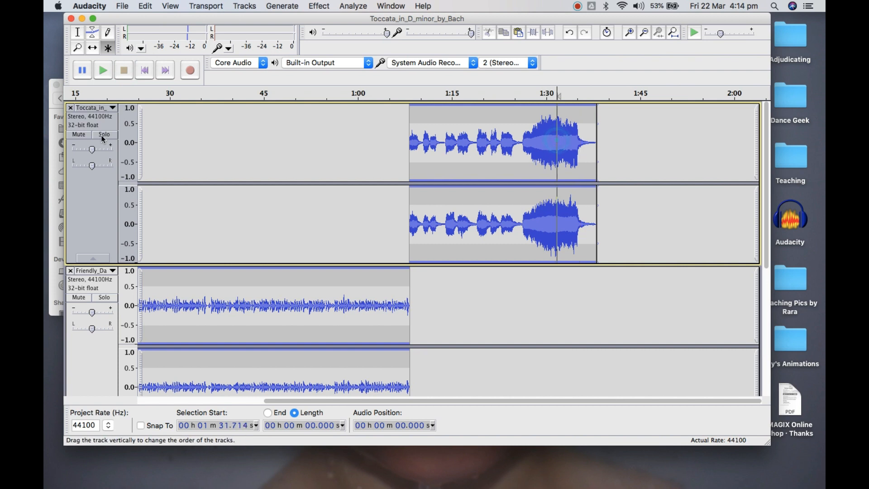
click(110, 75)
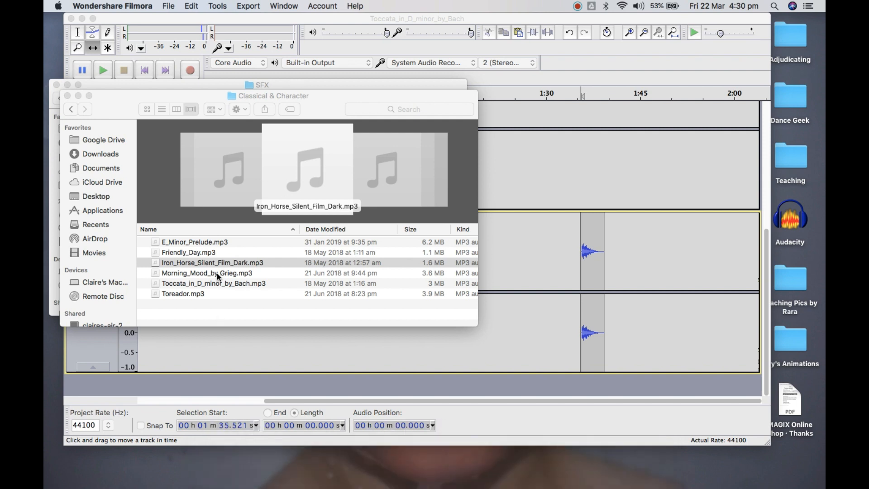
Import Iron_Horse_Silent_Film_Dark.mp3 from the Classical & Character folder into the project as a new track
click(229, 266)
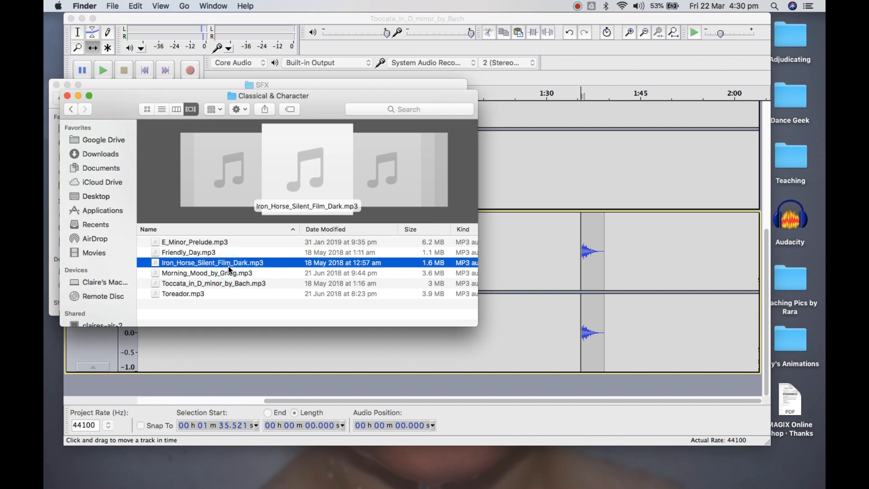
drag(230, 270, 403, 388)
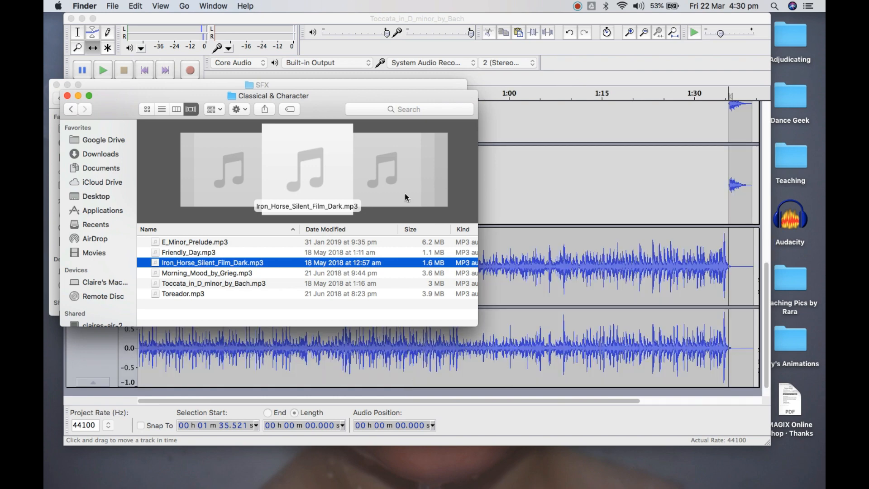
click(473, 366)
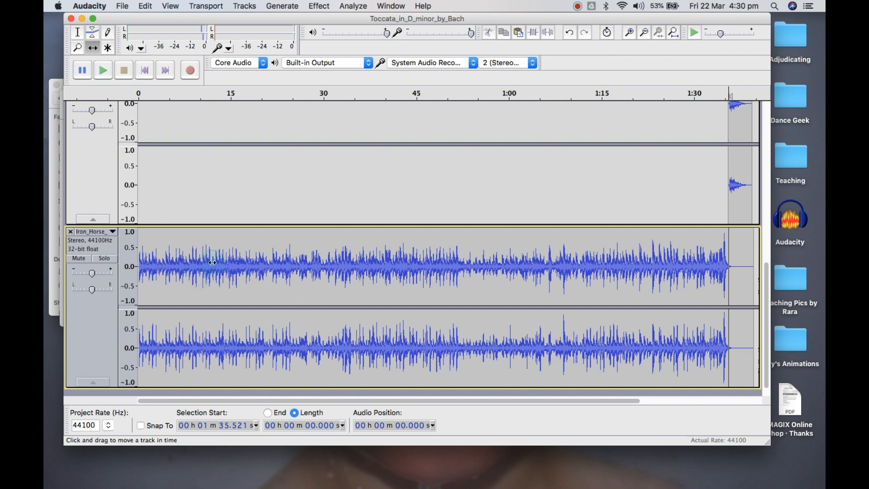
Place the cursor where the sound begins in the Iron Horse track, at about 0.177 s, using the Selection Tool
click(78, 33)
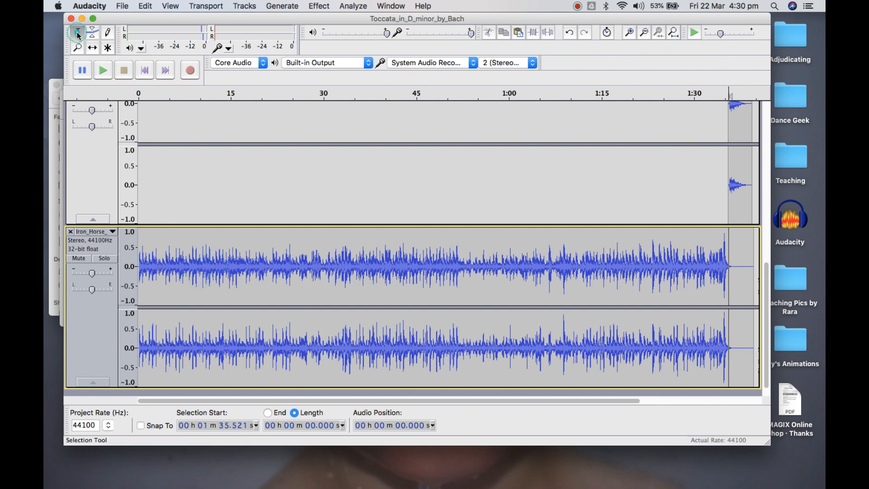
click(217, 292)
scroll(221, 292, up, 10)
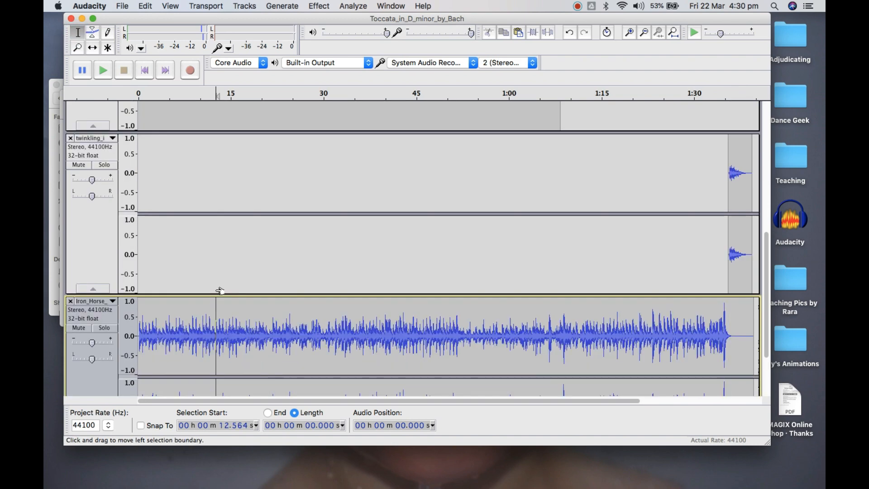
scroll(221, 292, down, 10)
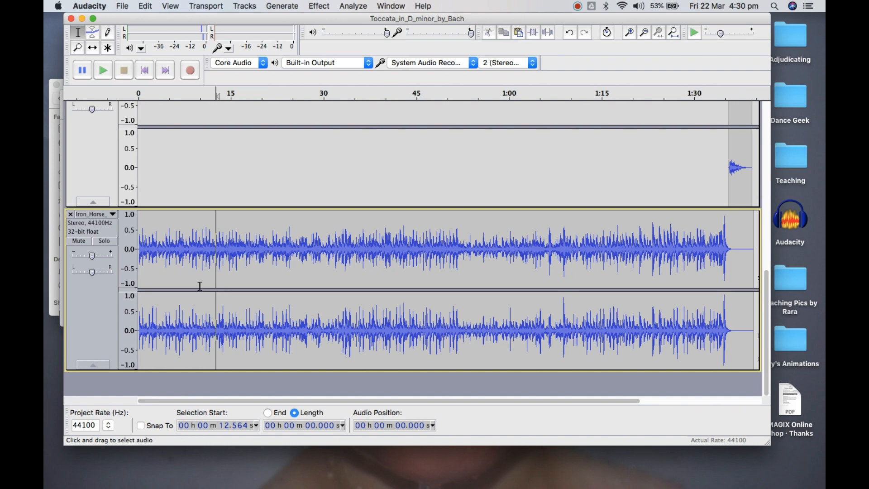
click(139, 248)
click(629, 33)
click(630, 33)
click(629, 32)
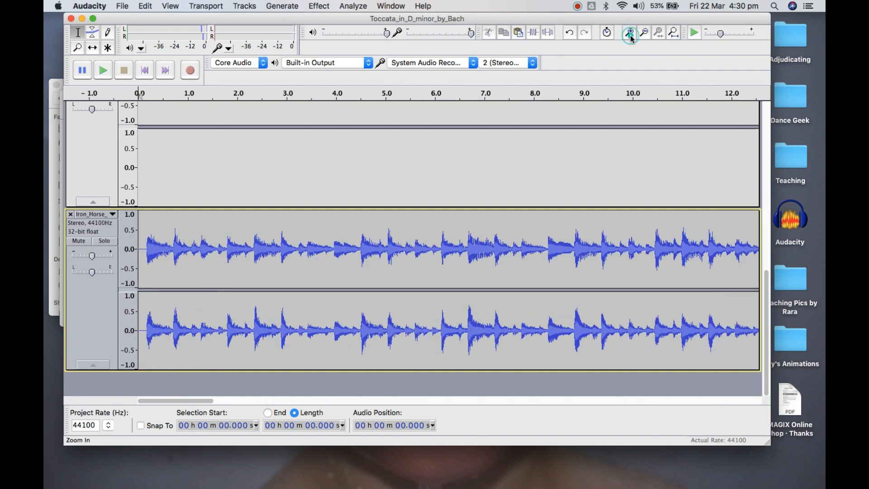
click(630, 33)
click(630, 32)
click(630, 32)
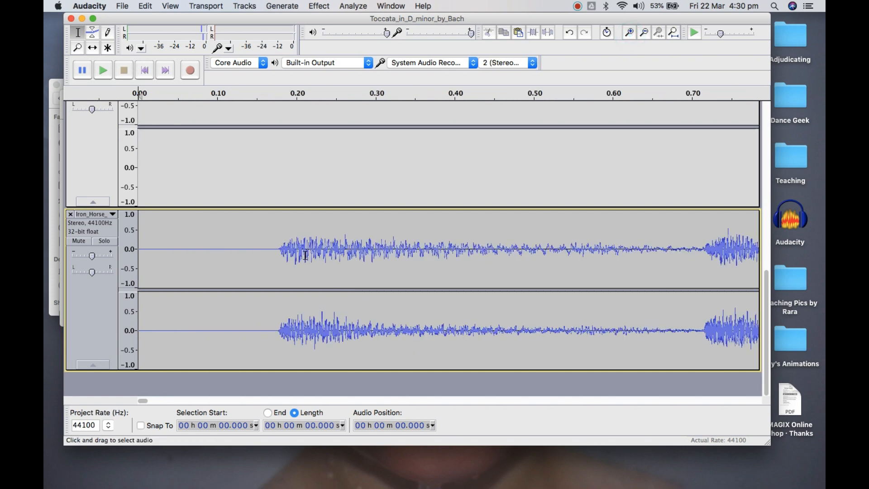
click(279, 247)
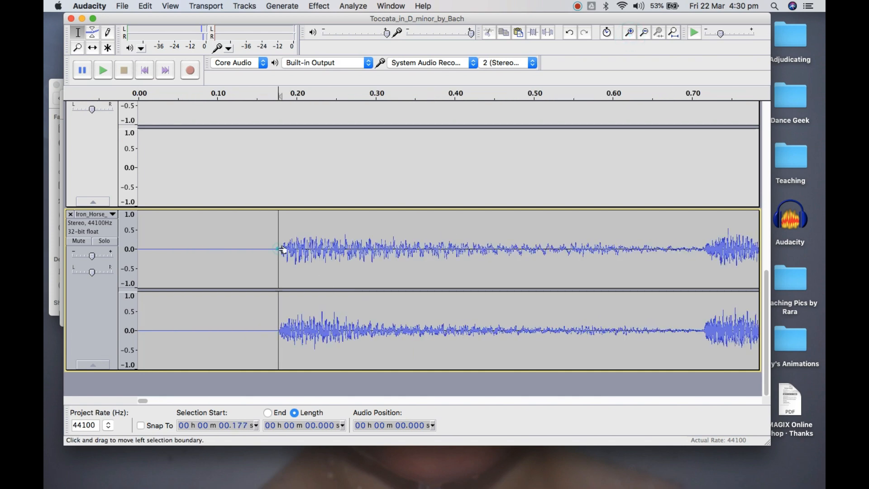
Refine the cursor position to the exact onset of the Iron Horse waveform, at about 0.178 s
click(634, 33)
click(634, 33)
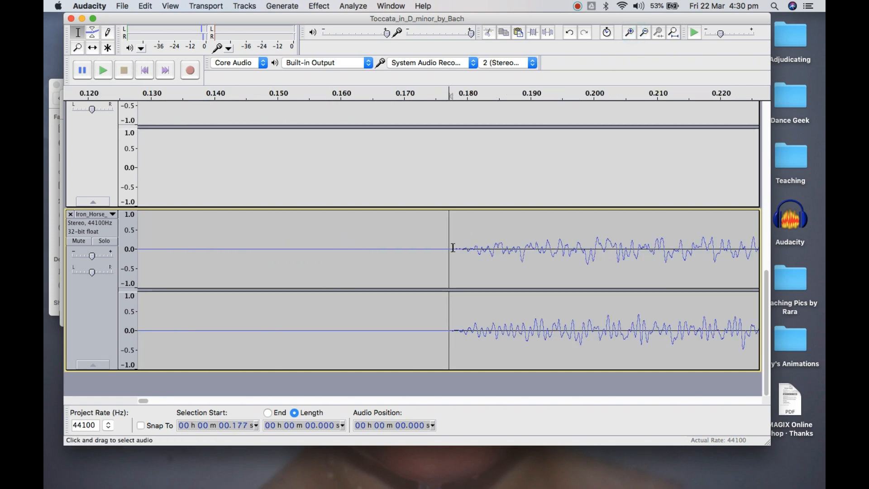
click(629, 32)
click(629, 32)
click(629, 33)
click(629, 33)
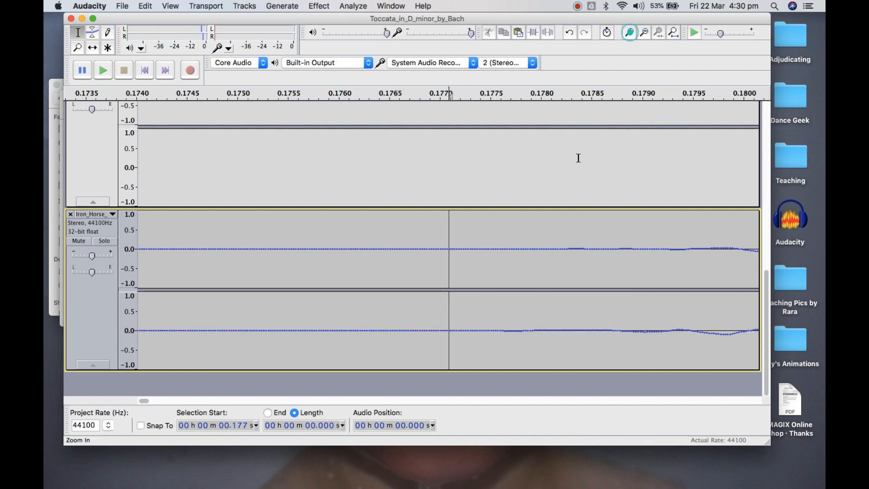
click(643, 34)
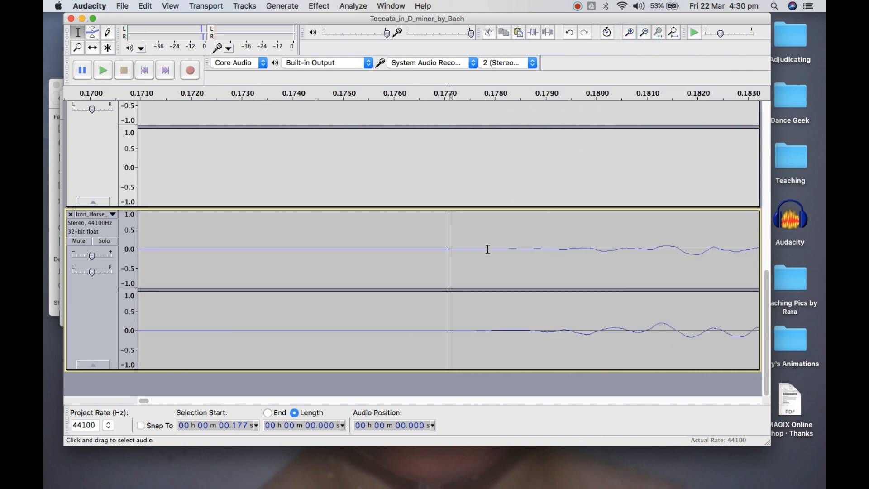
click(475, 330)
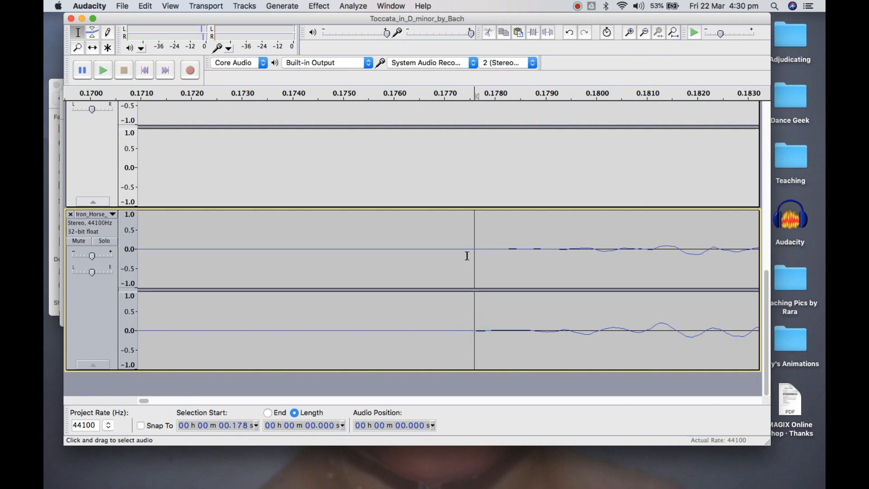
Select the silence from the start of the Iron Horse track to 0.178 s and cut it
click(644, 32)
click(644, 32)
click(644, 33)
click(644, 32)
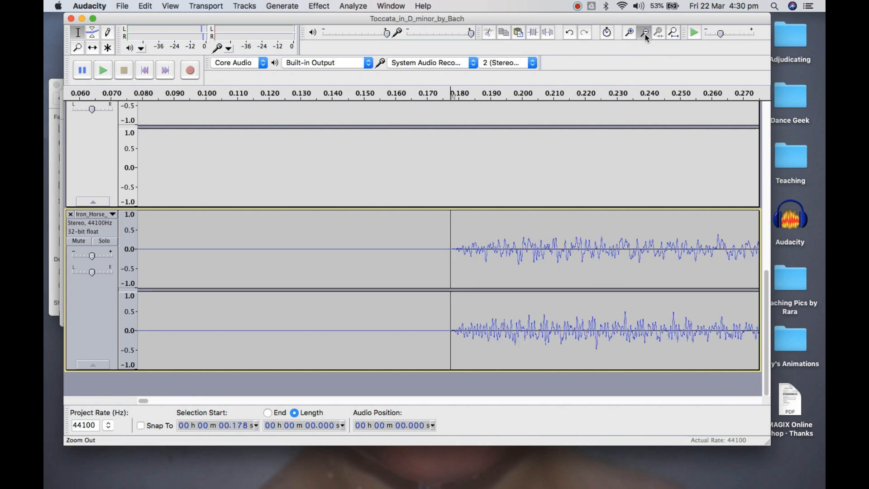
click(644, 33)
click(644, 32)
click(644, 32)
drag(208, 232, 97, 232)
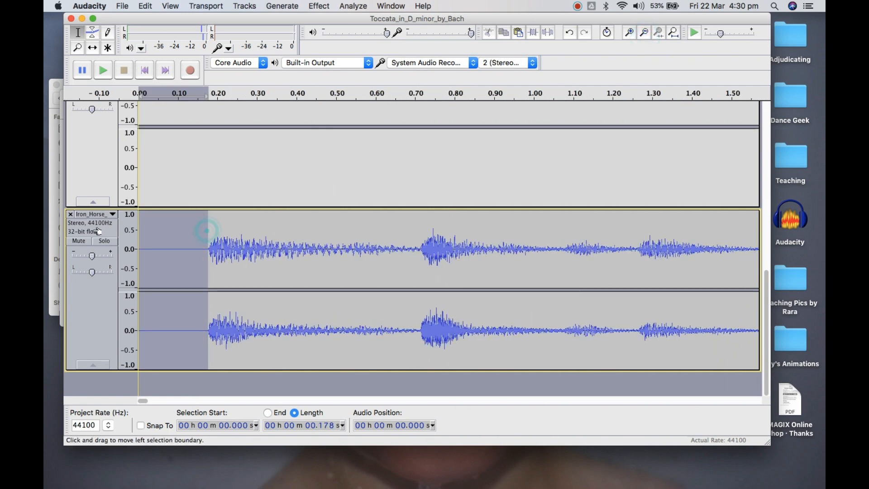
click(487, 38)
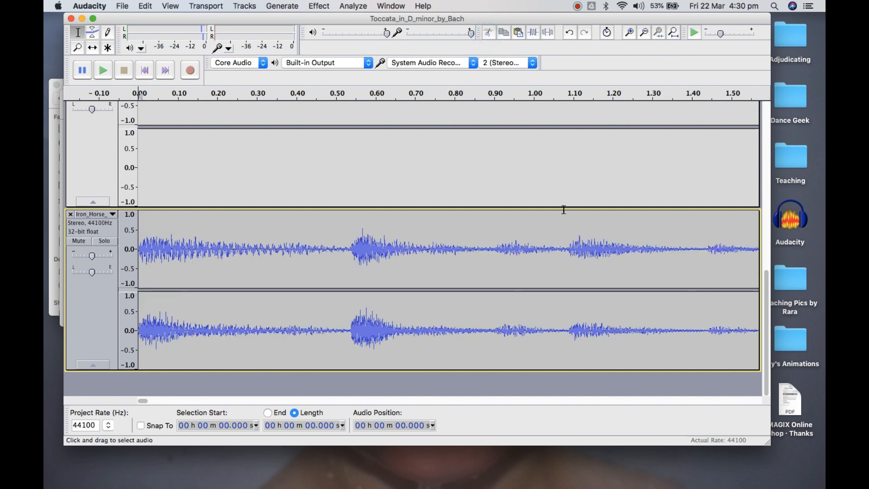
Move the trimmed Iron Horse clip in time with the Time Shift Tool so it starts at about 1 min 37 s, during the twinkling effect
key(F5)
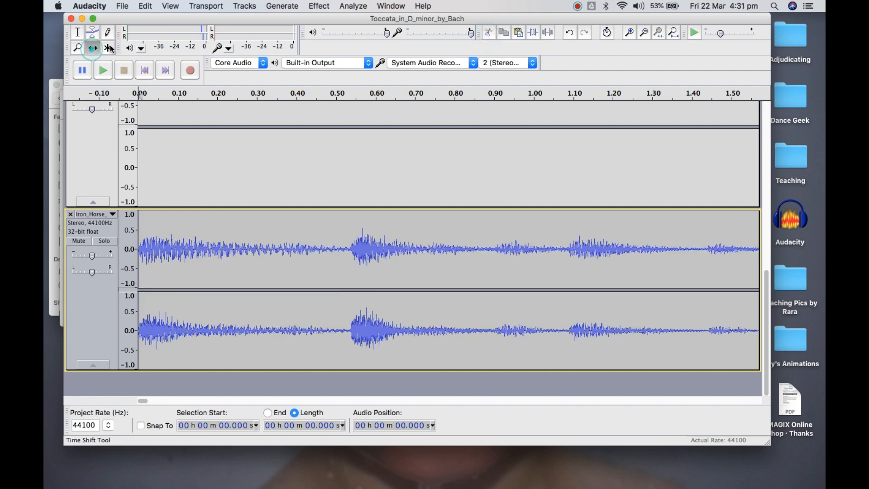
click(644, 33)
click(644, 33)
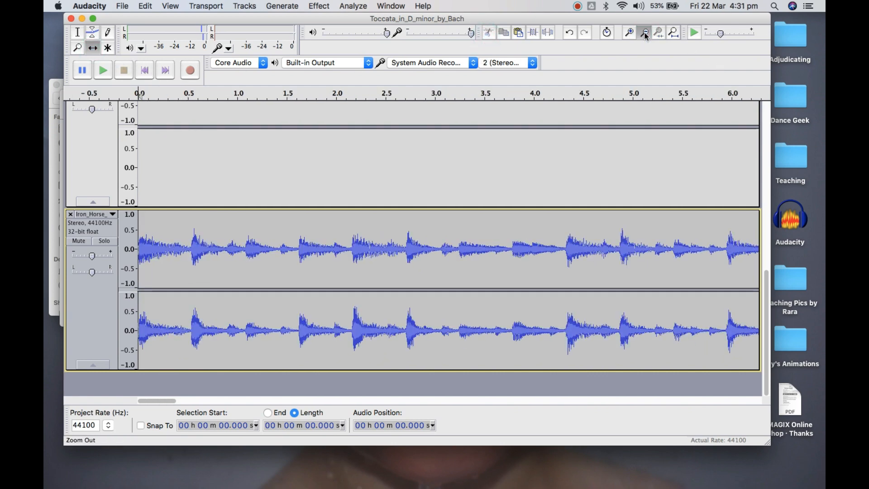
click(645, 33)
click(645, 33)
click(644, 33)
click(644, 33)
click(644, 33)
click(645, 33)
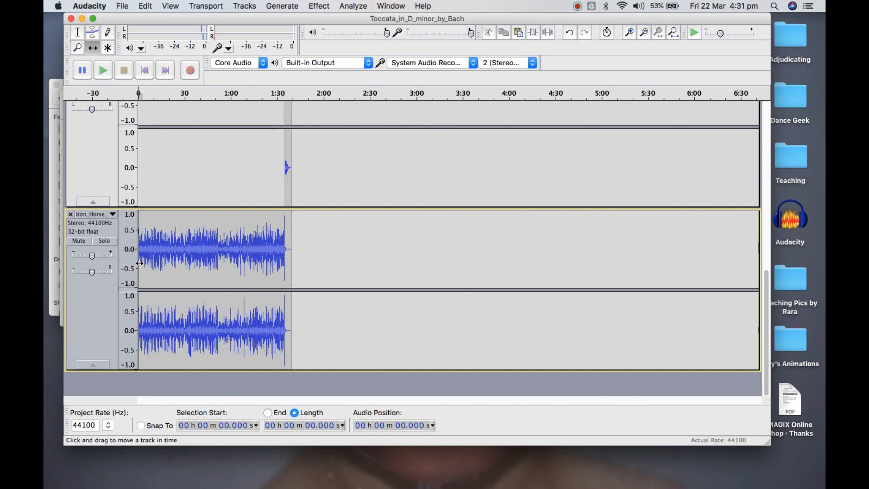
drag(139, 263, 290, 260)
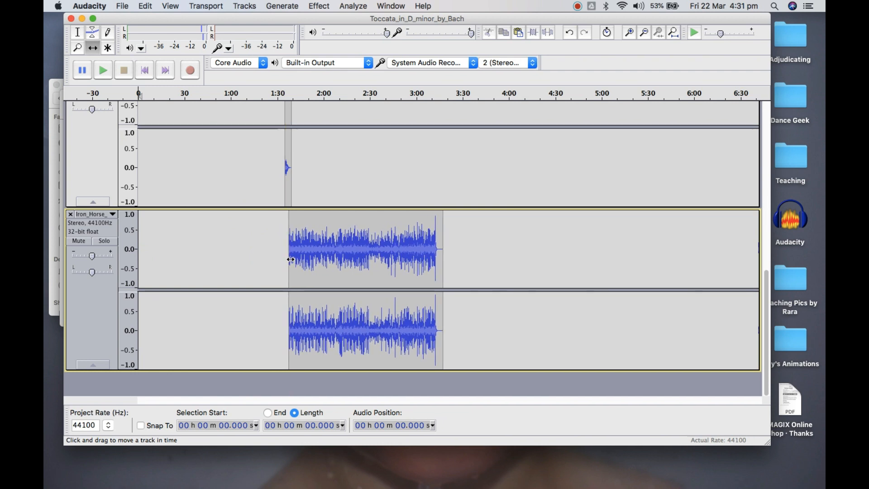
Nudge the Iron Horse clip to start at about 1 min 38 s, over the tail of the twinkling effect
click(630, 33)
click(630, 33)
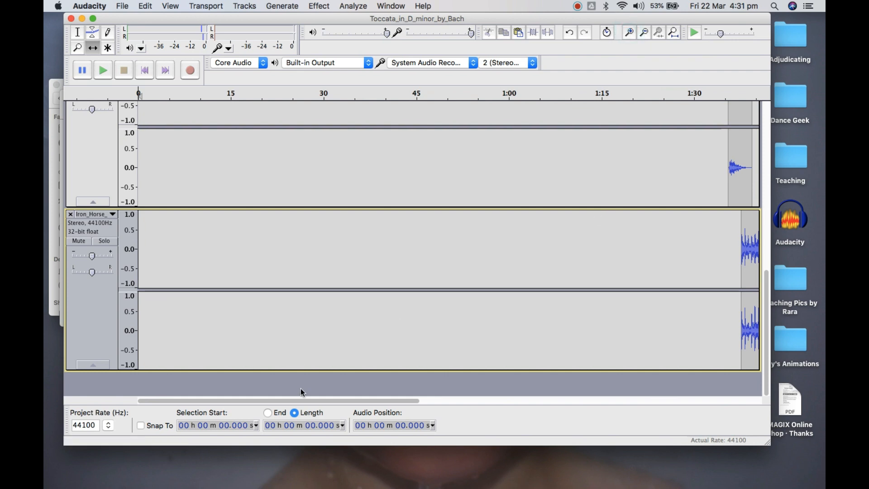
drag(304, 402, 456, 407)
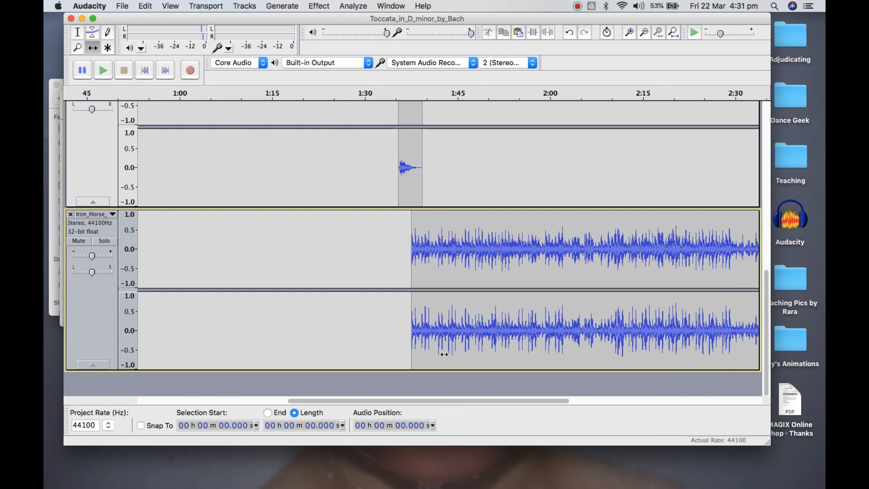
click(411, 223)
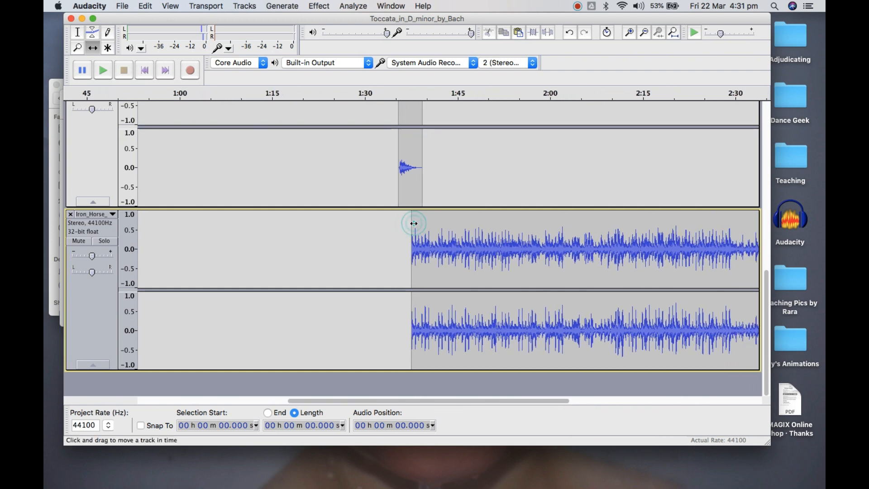
drag(411, 223, 416, 295)
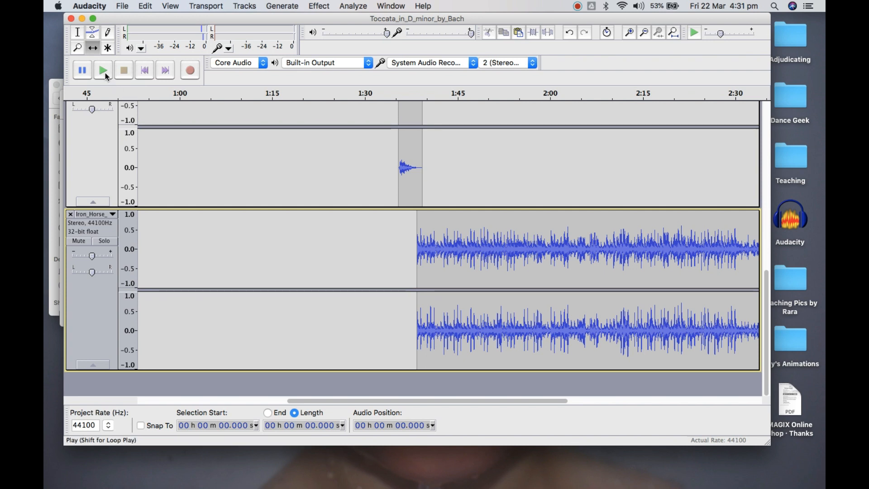
Play the transition from about 1 min 31.812 s, stop once the Iron Horse music has begun, and review how the tracks line up
click(77, 37)
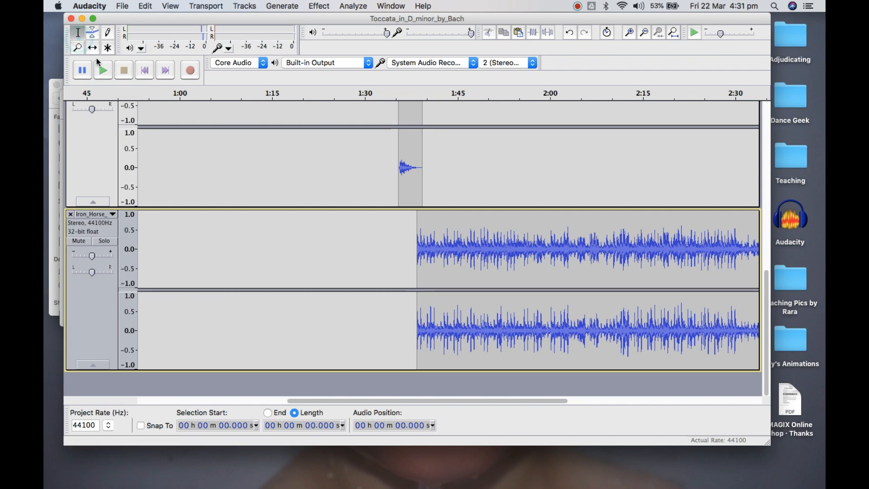
click(375, 168)
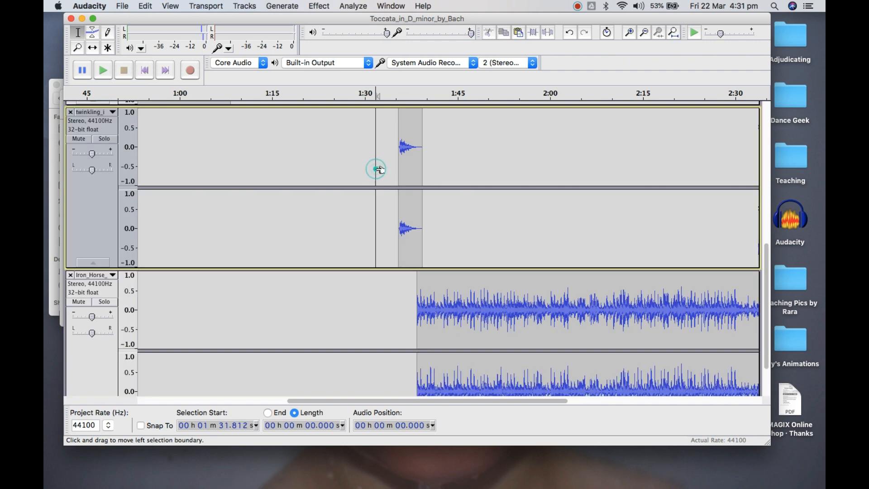
click(104, 72)
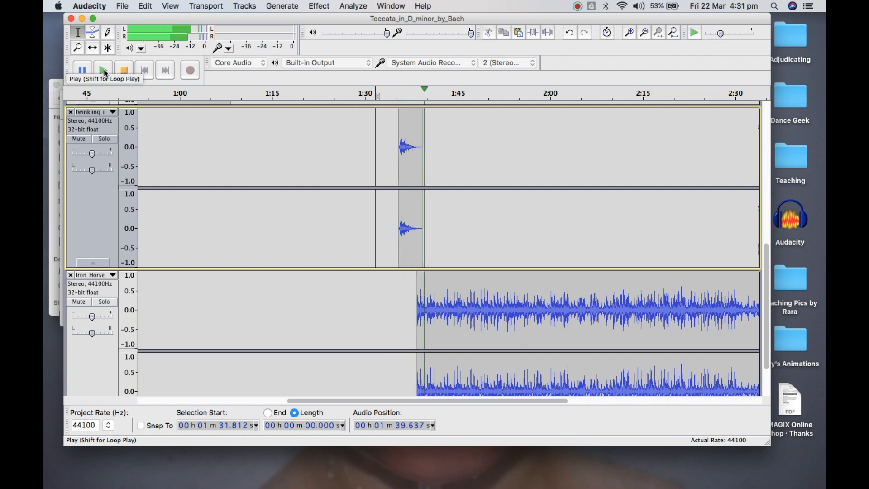
click(123, 70)
scroll(333, 138, up, 2)
scroll(334, 138, up, 7)
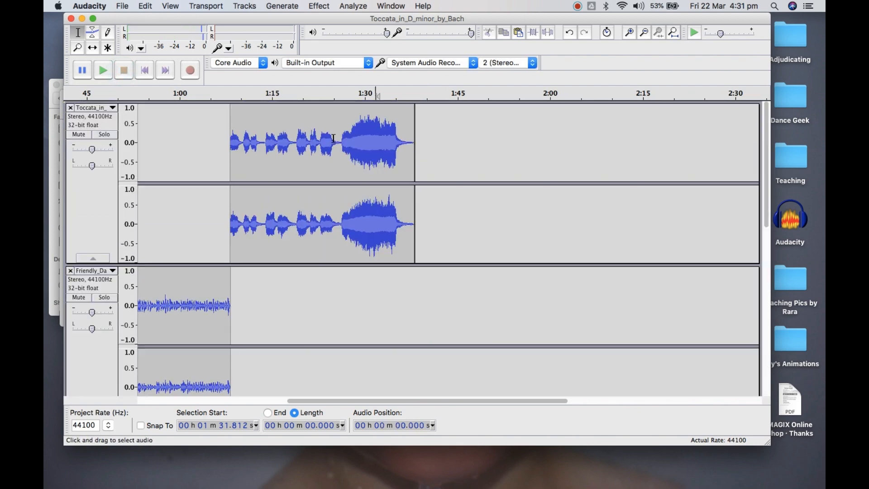
scroll(389, 219, down, 20)
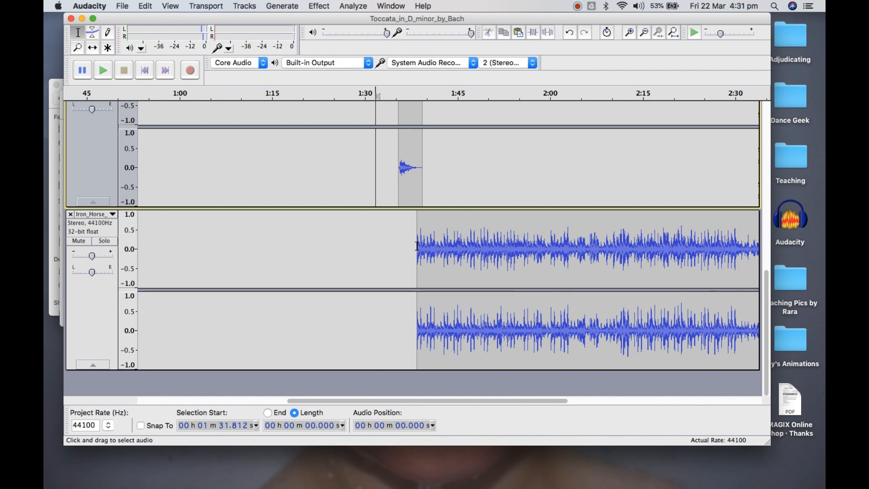
Play the twinkling-to-Iron Horse transition from about 1 min 37.259 s and stop once the music is under way
click(409, 161)
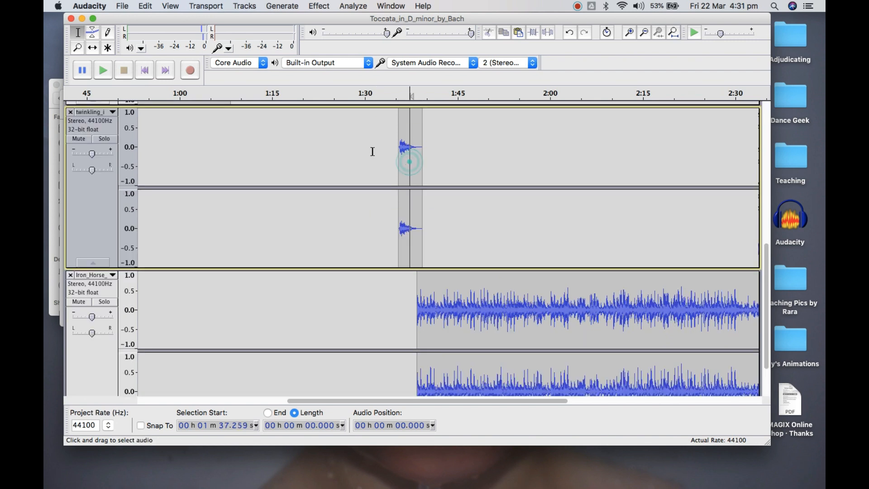
click(102, 70)
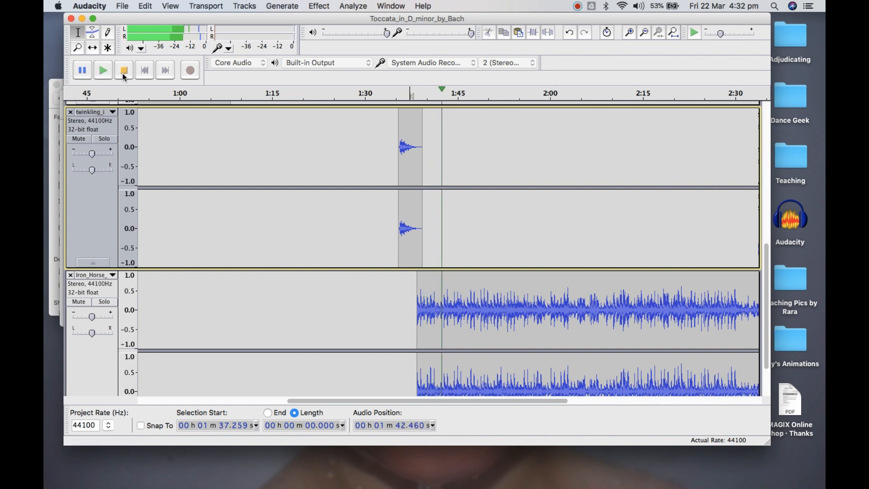
click(122, 71)
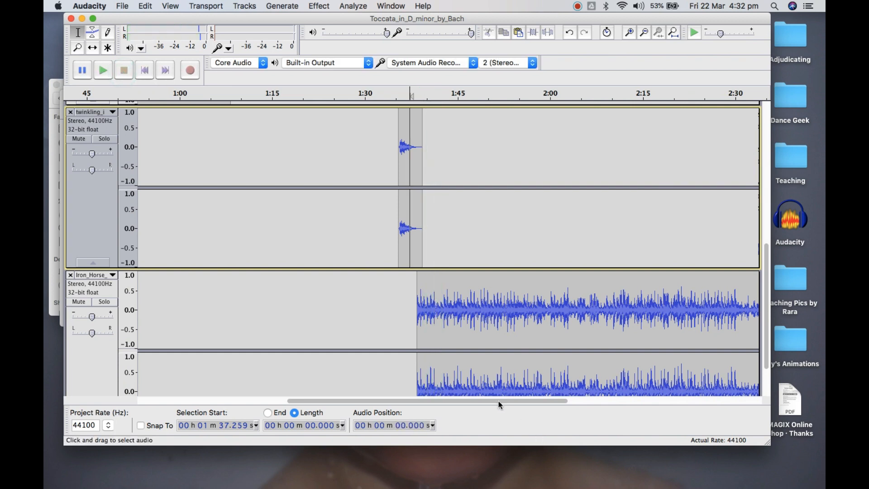
Look at the opening of the Iron Horse clip close up and in overview, and play it briefly from about 1 min 50.086 s
drag(484, 401, 549, 448)
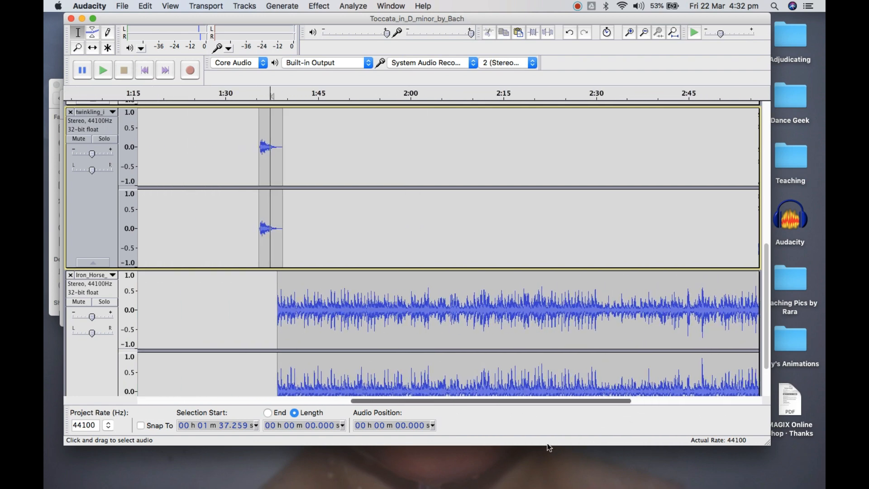
click(311, 340)
triple_click(629, 31)
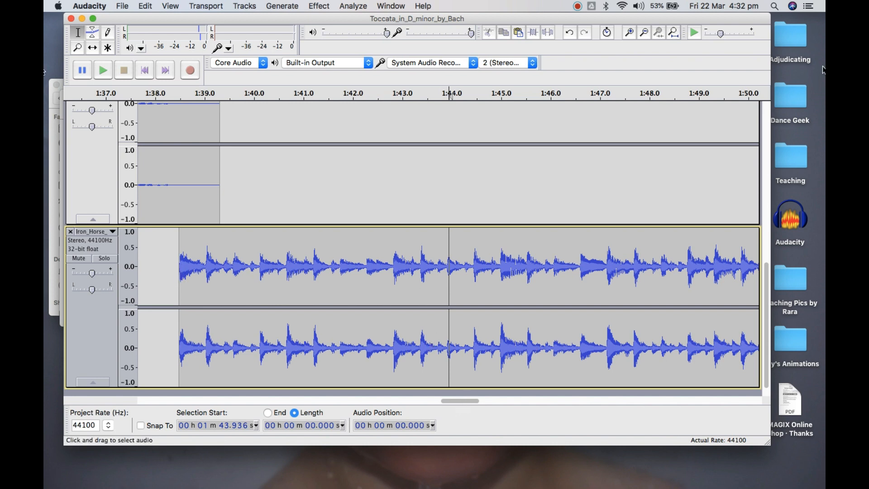
click(642, 31)
click(643, 32)
click(642, 32)
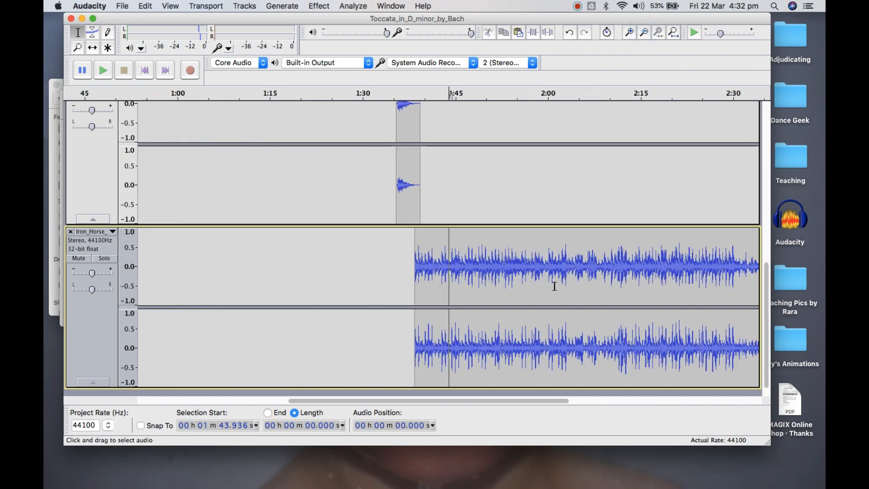
click(486, 264)
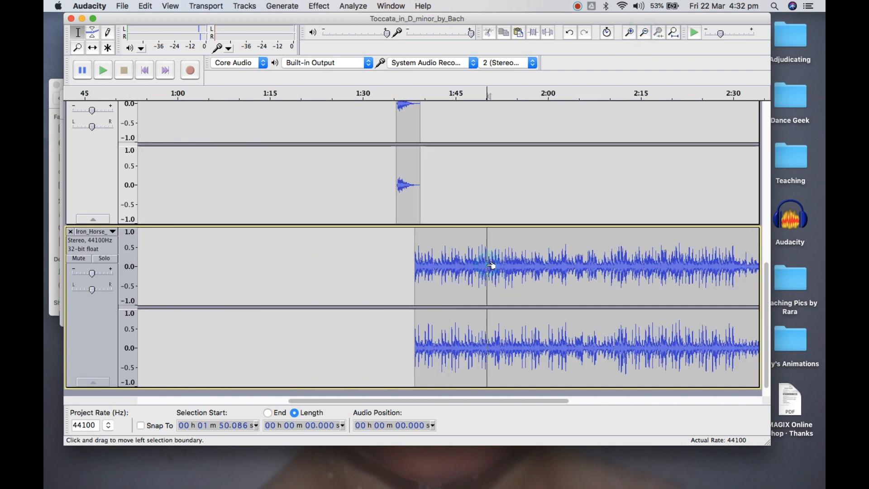
click(102, 70)
click(123, 70)
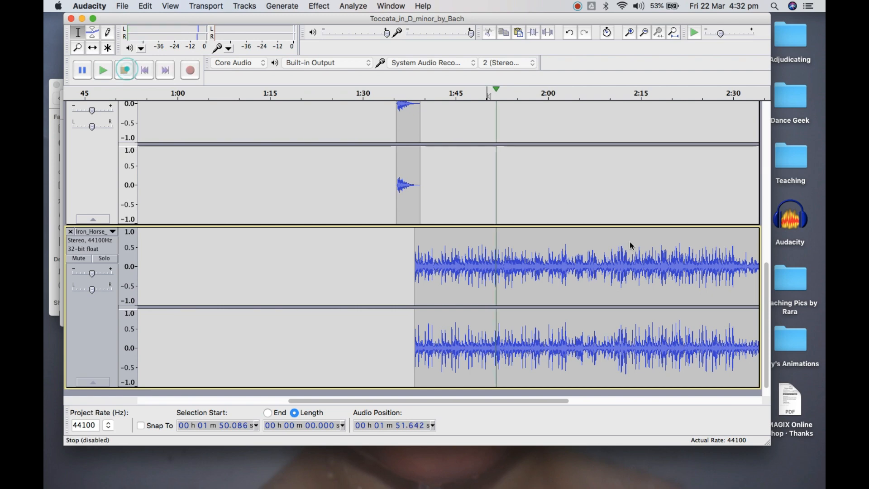
Play the ending of the Iron Horse track from about 3 min 1.163 s through its final note, then stop playback
drag(472, 400, 597, 443)
click(680, 262)
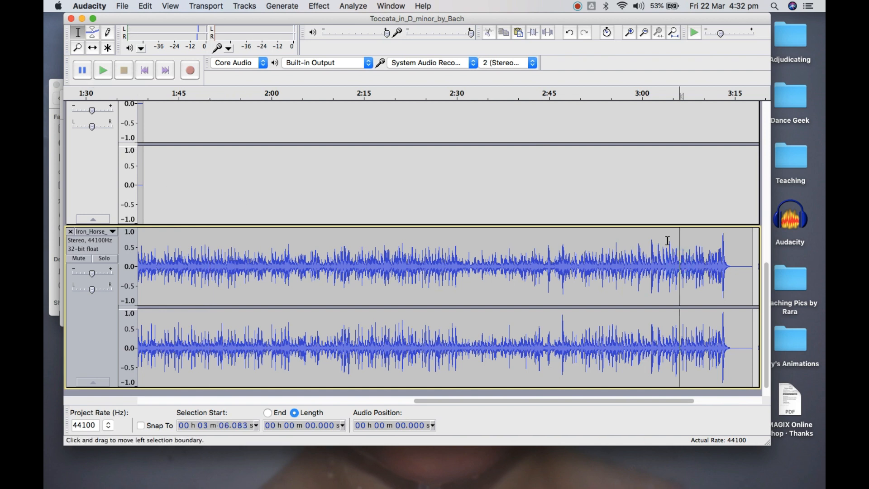
click(650, 261)
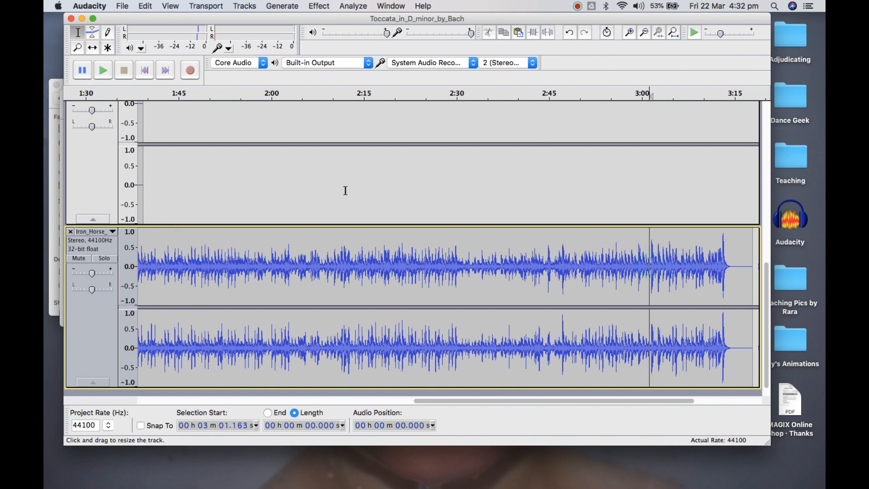
click(104, 72)
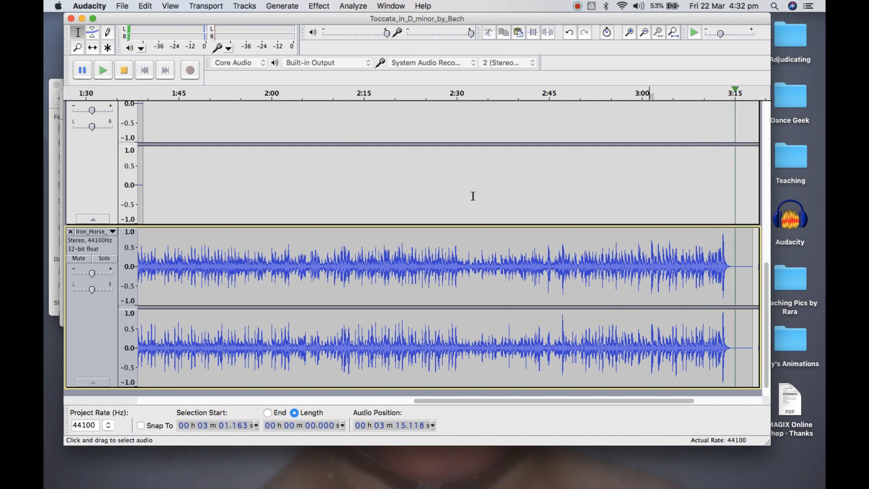
click(125, 71)
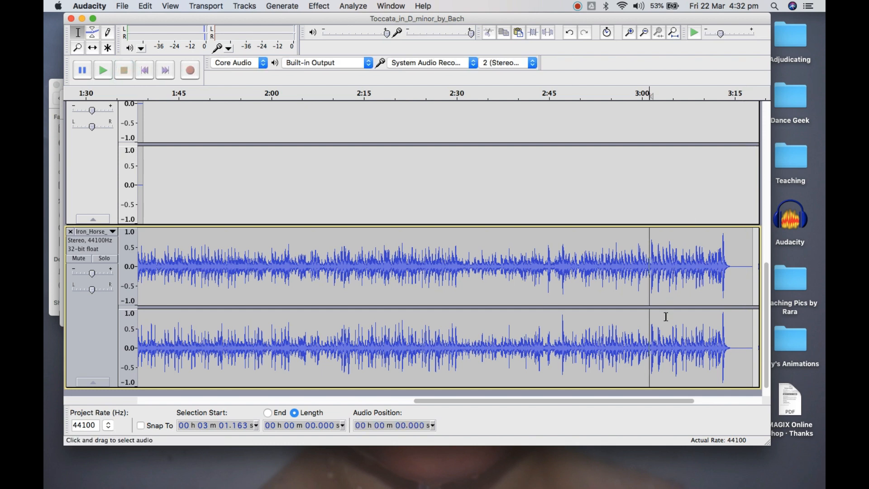
Place the cursor just before the strong beat at about 3 min 8.747 s in Iron Horse and play from there
click(684, 258)
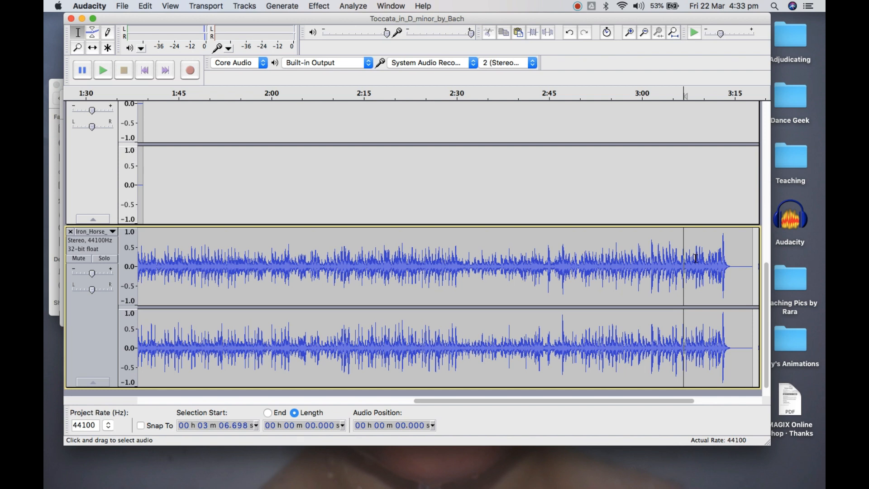
click(695, 258)
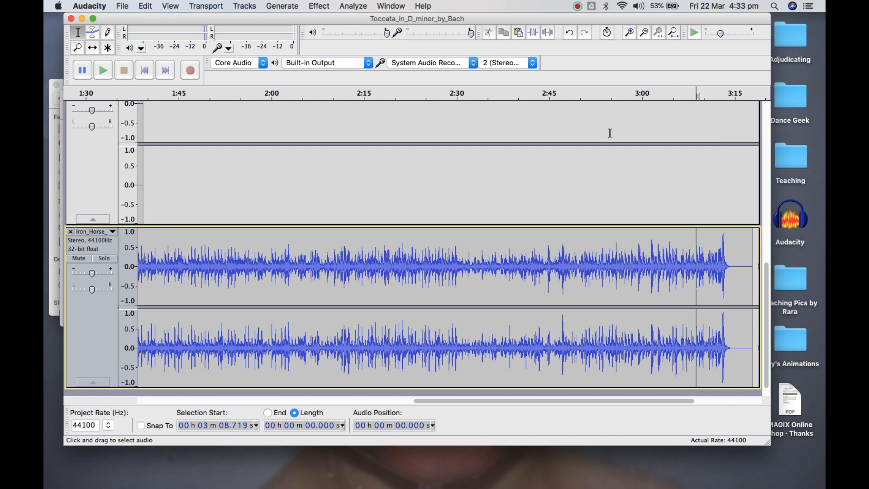
click(629, 32)
click(629, 33)
click(630, 33)
click(629, 33)
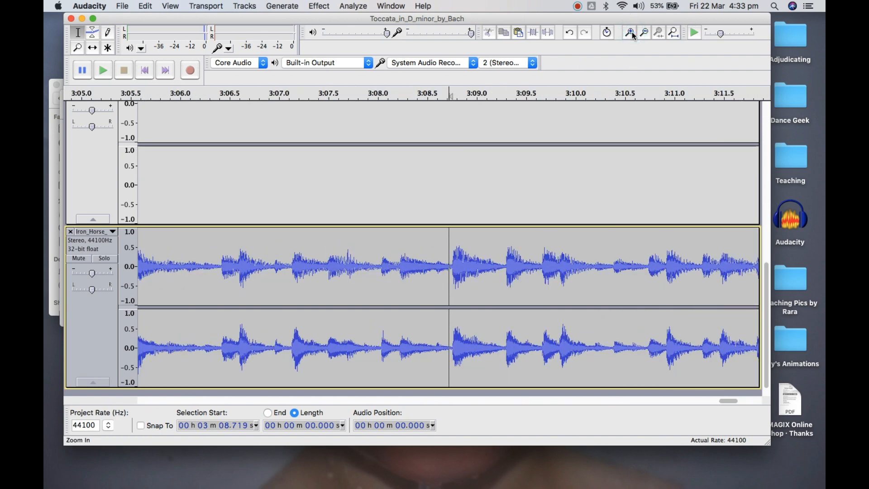
click(452, 265)
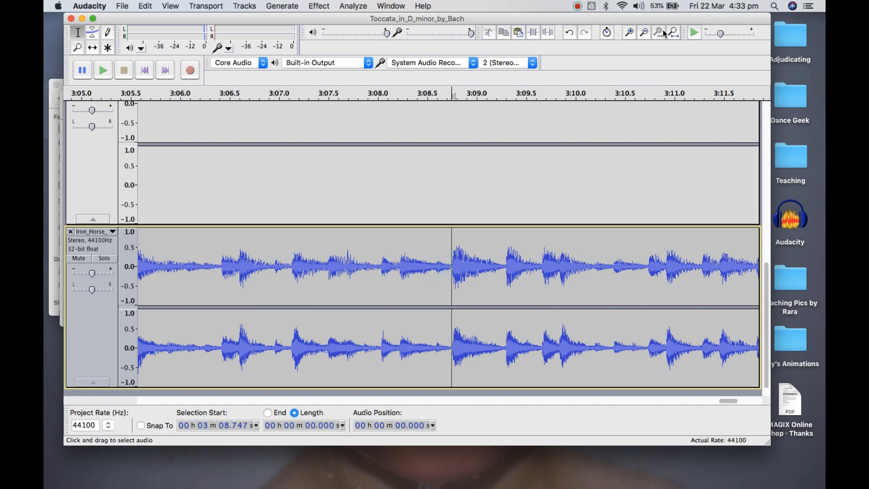
click(105, 69)
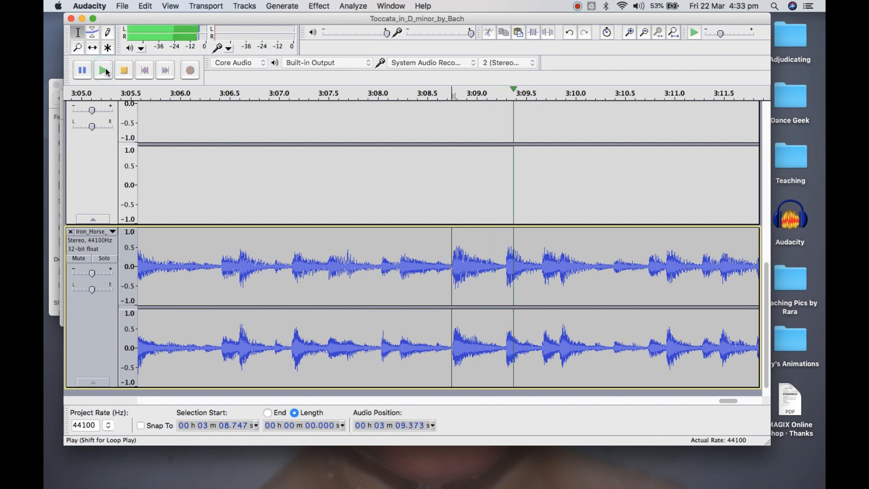
click(124, 70)
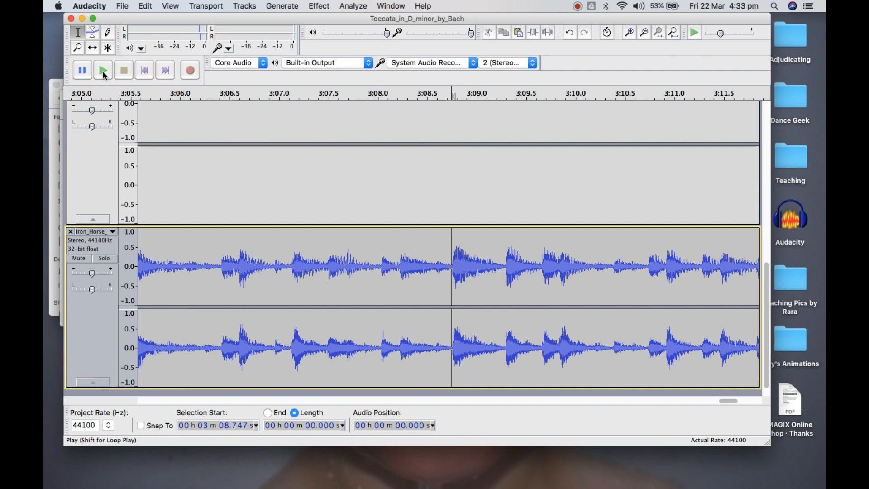
Lower the system volume and replay the Iron Horse passage from 3 min 8.747 s
key(XF86AudioLowerVolume)
key(XF86AudioLowerVolume)
key(XF86AudioLowerVolume)
key(XF86AudioLowerVolume)
key(XF86AudioLowerVolume)
key(XF86AudioLowerVolume)
key(XF86AudioLowerVolume)
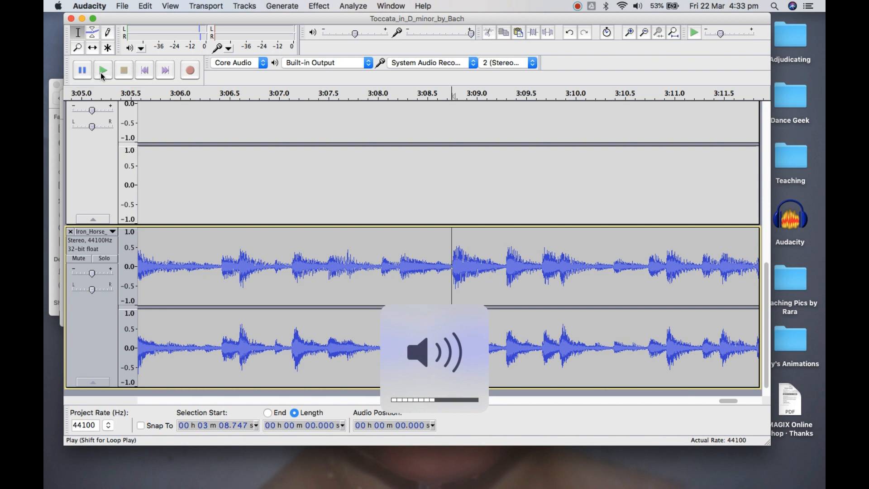
click(103, 72)
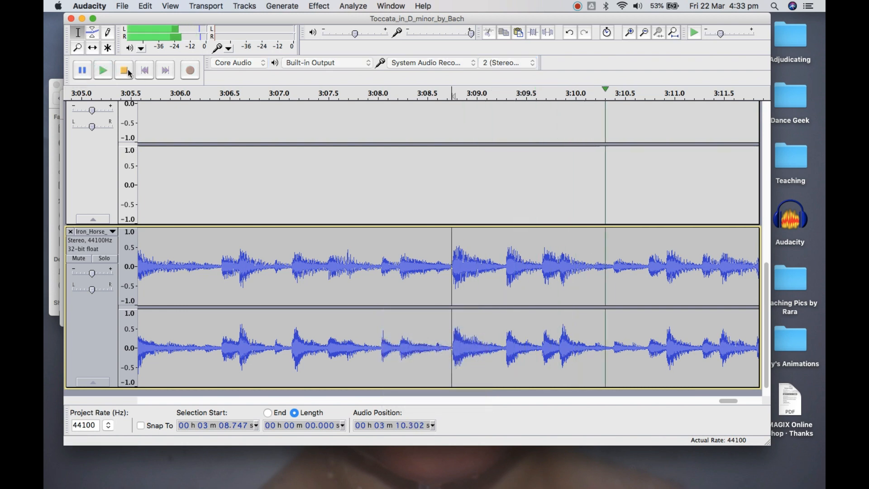
click(124, 71)
Select the single Iron Horse beat from about 3 min 8.752 s, 0.555 s long, and play only that selection
drag(506, 262, 452, 259)
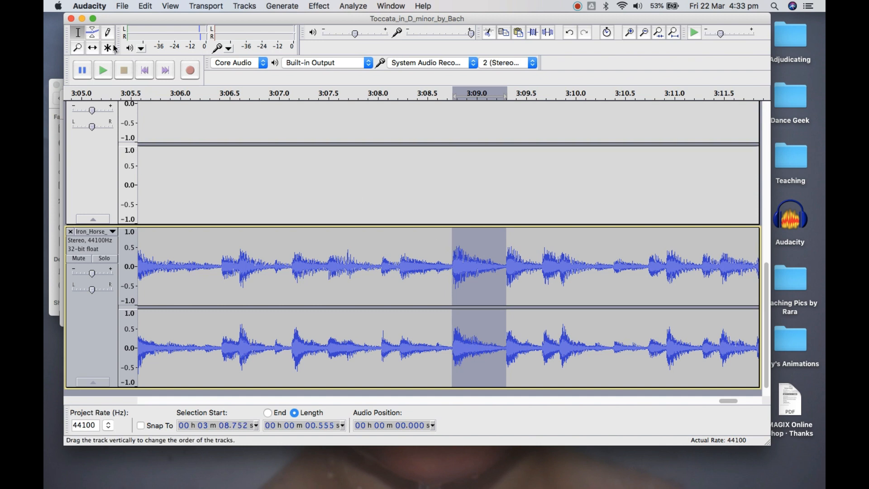
click(103, 68)
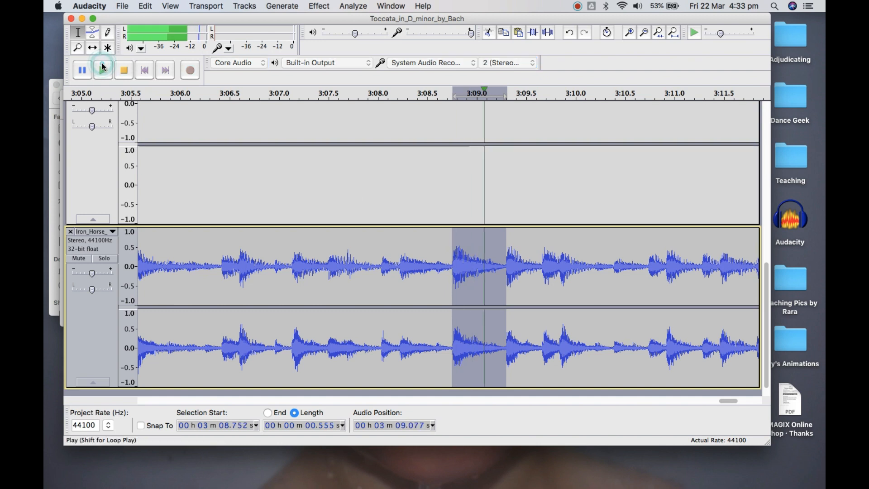
click(124, 72)
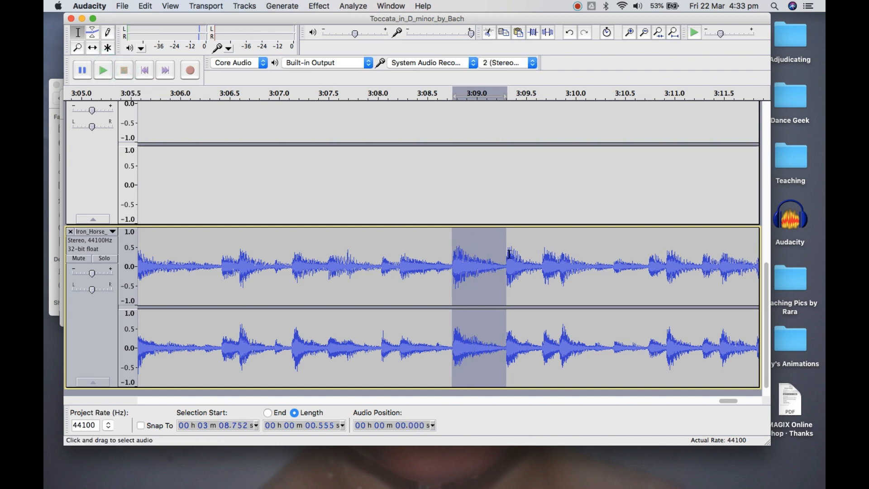
Clear the selection, place the cursor at the start of the next beat at 3 min 9.301 s and play from there
drag(506, 255, 514, 253)
click(522, 254)
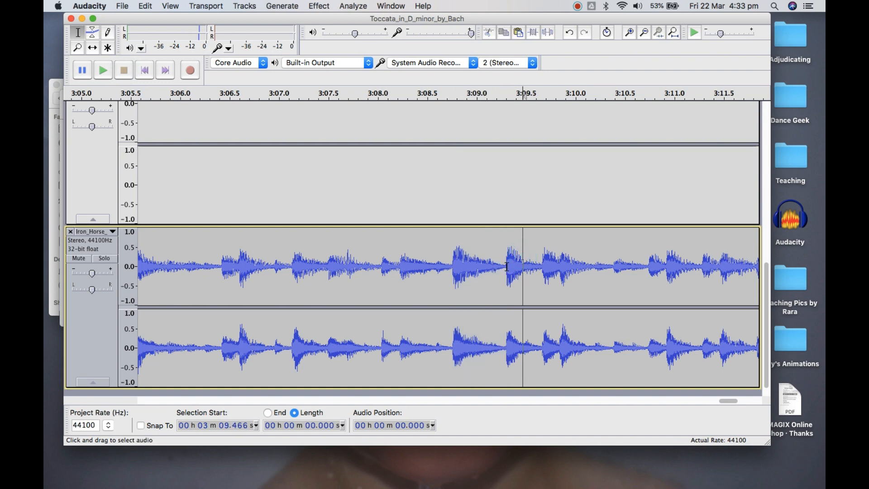
click(505, 266)
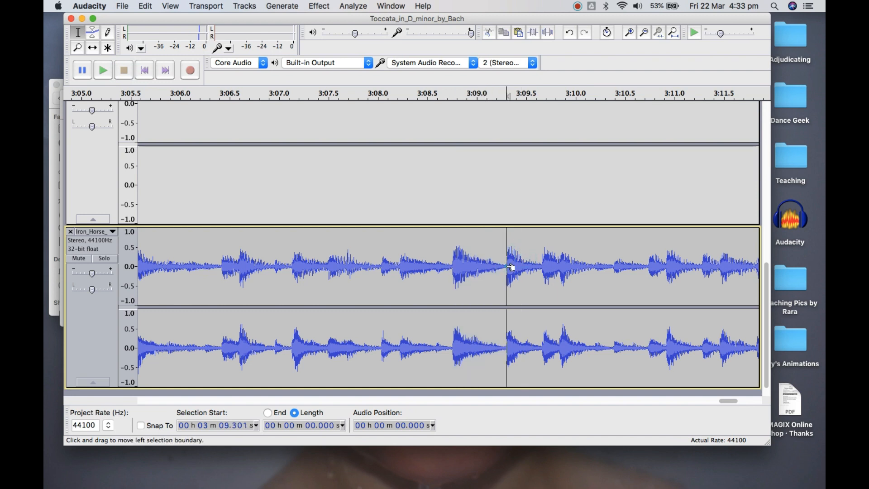
click(106, 72)
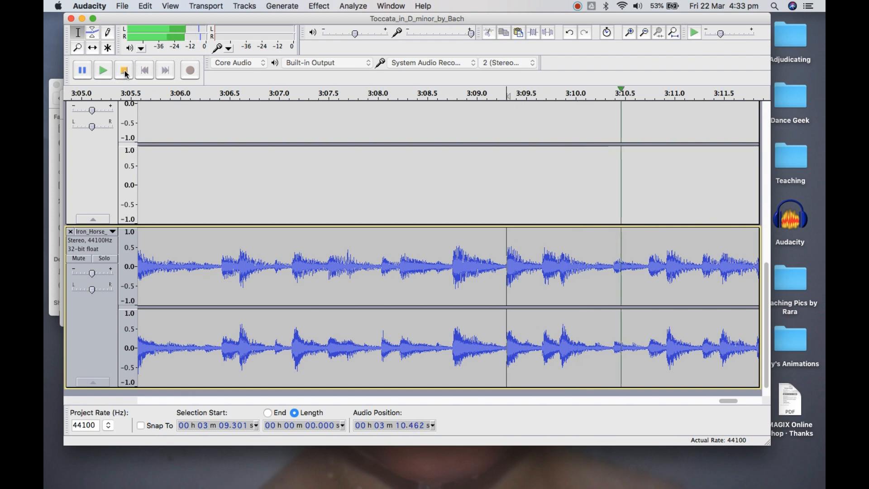
click(124, 71)
Examine the Iron Horse waveform around 3 min 9.301 s at high magnification to check where the beat begins
click(643, 34)
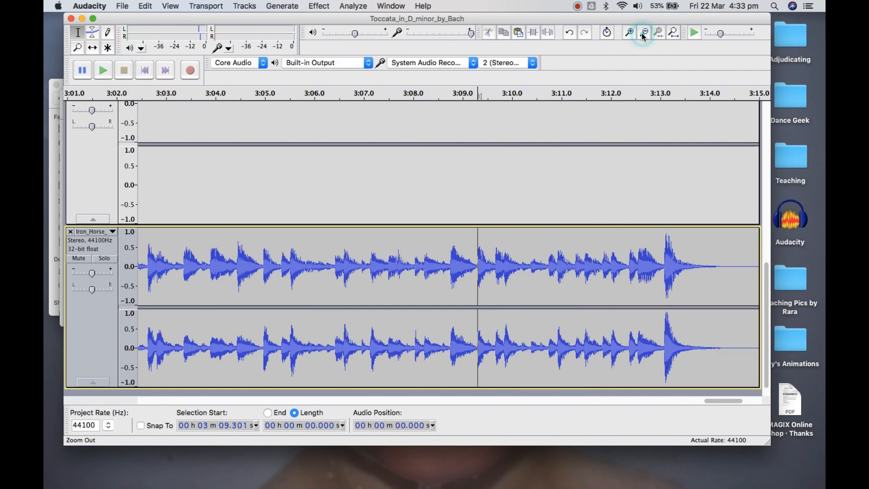
click(640, 34)
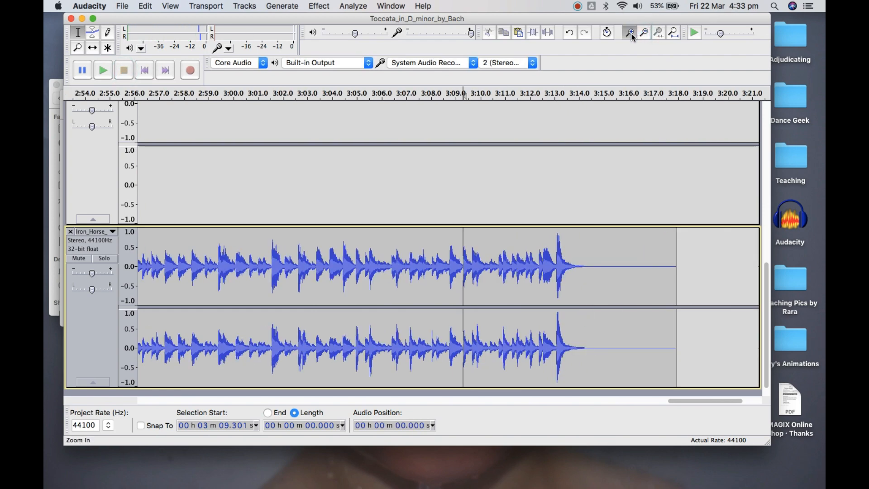
click(631, 33)
click(631, 33)
click(632, 33)
click(631, 34)
click(631, 34)
click(631, 33)
click(631, 34)
click(631, 33)
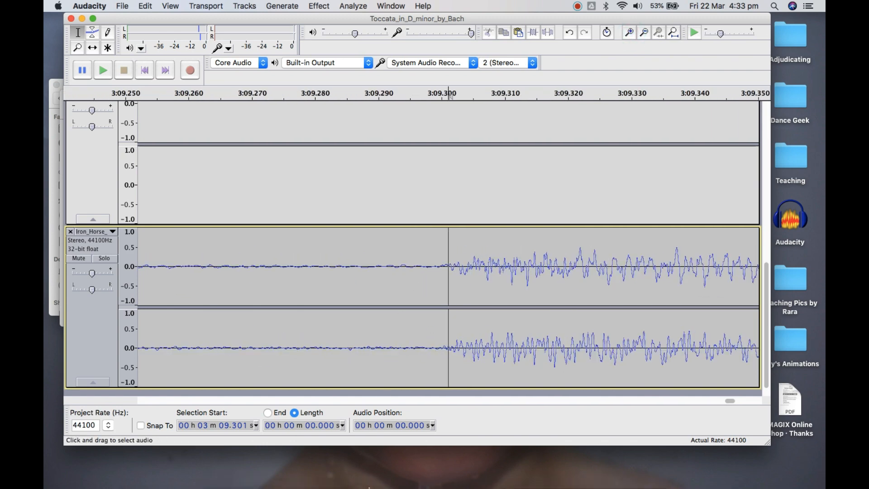
mouse_move(369, 487)
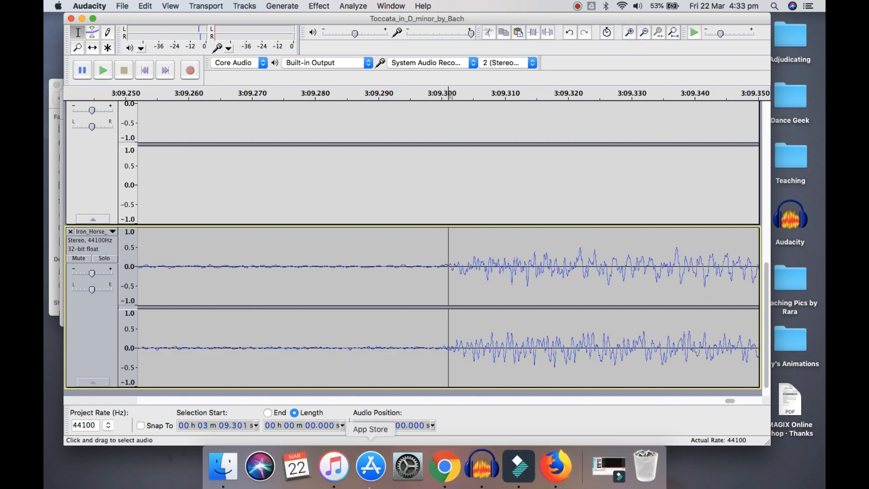
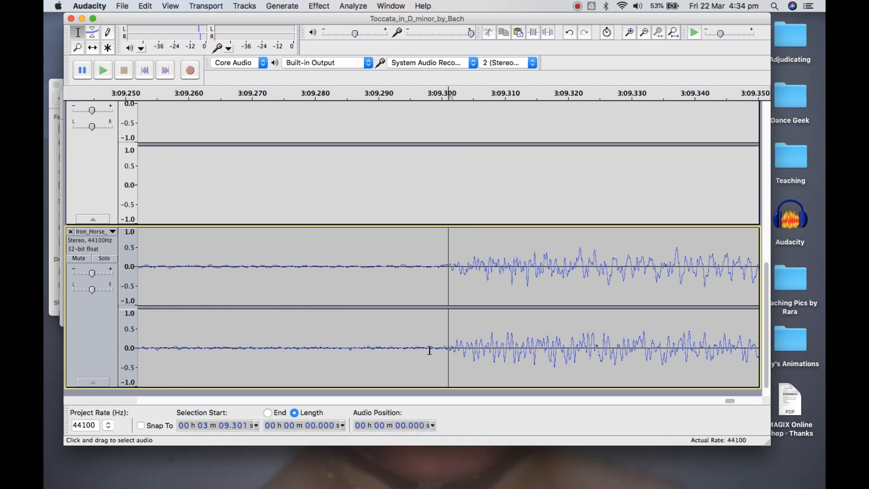
Place the cursor where the Iron Horse waveform meets the zero line just before the beat, at 3 min 9.299 s
click(434, 266)
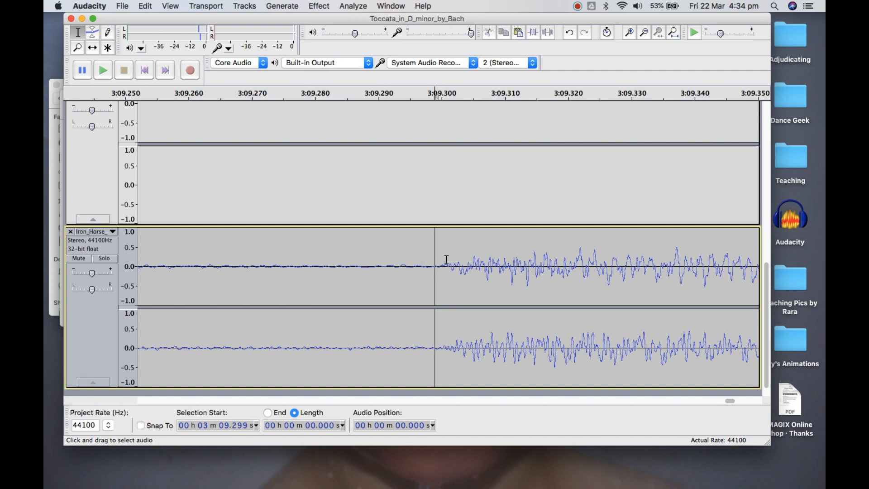
click(629, 33)
click(630, 34)
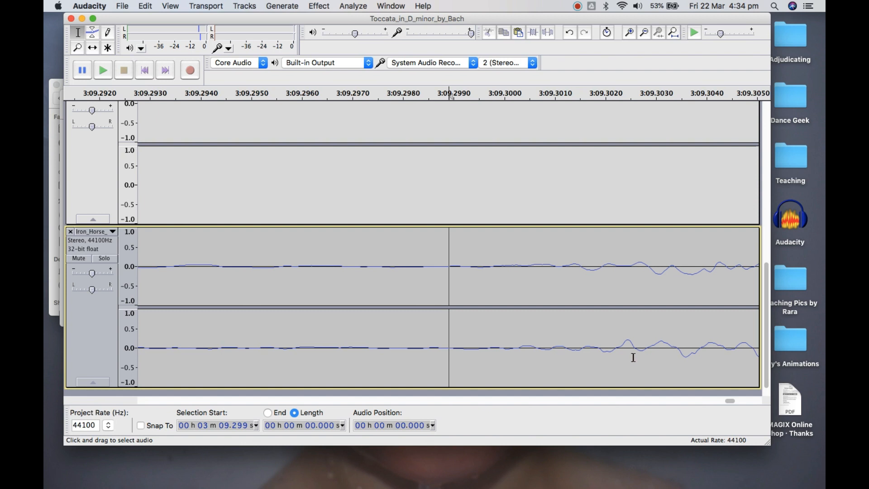
click(445, 267)
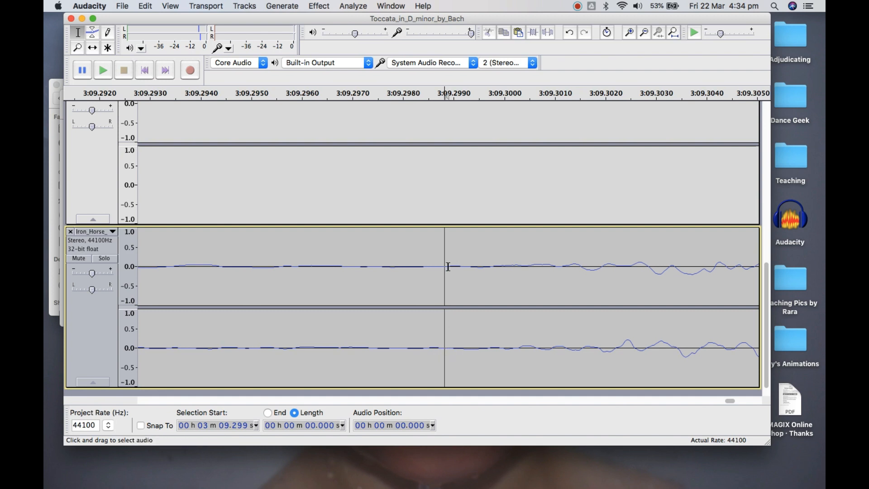
click(451, 348)
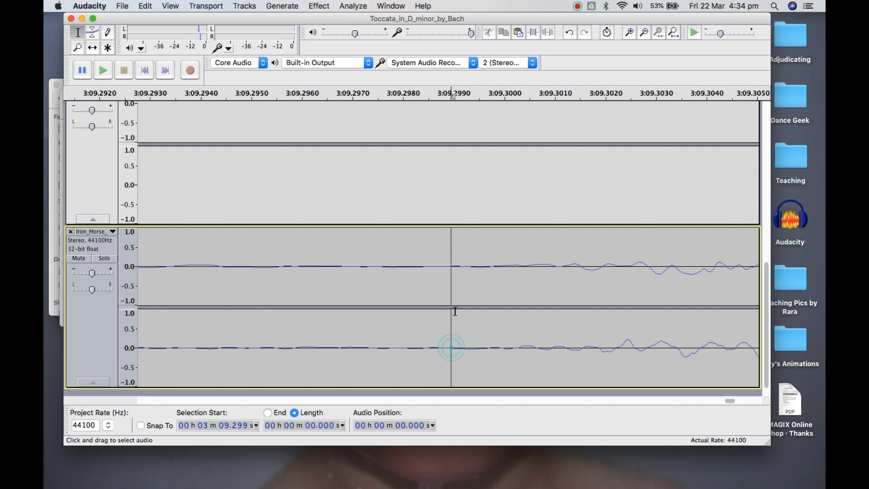
click(448, 266)
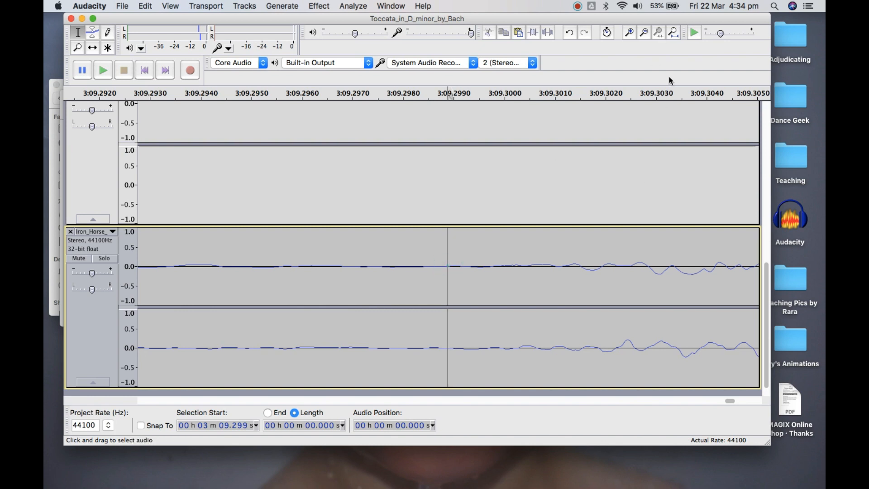
click(632, 35)
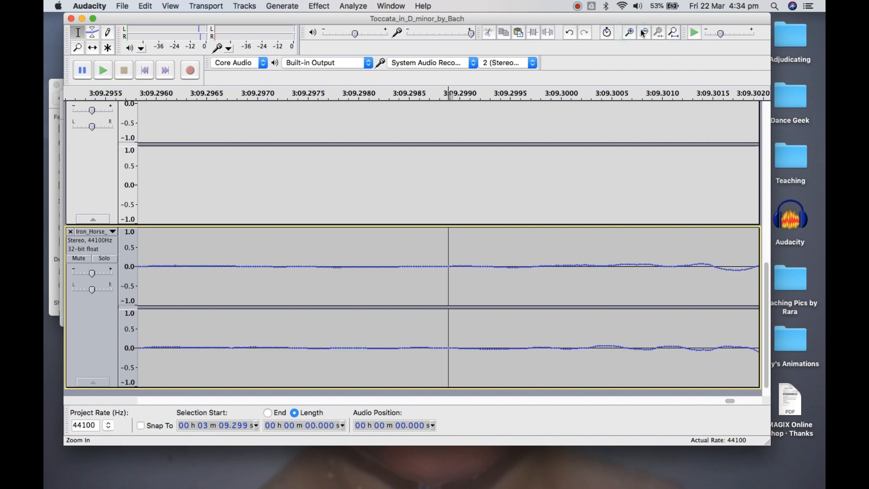
Select the Iron Horse audio from 3 min 9.299 s to the end of the track, 8.643 s long, and cut it
click(642, 30)
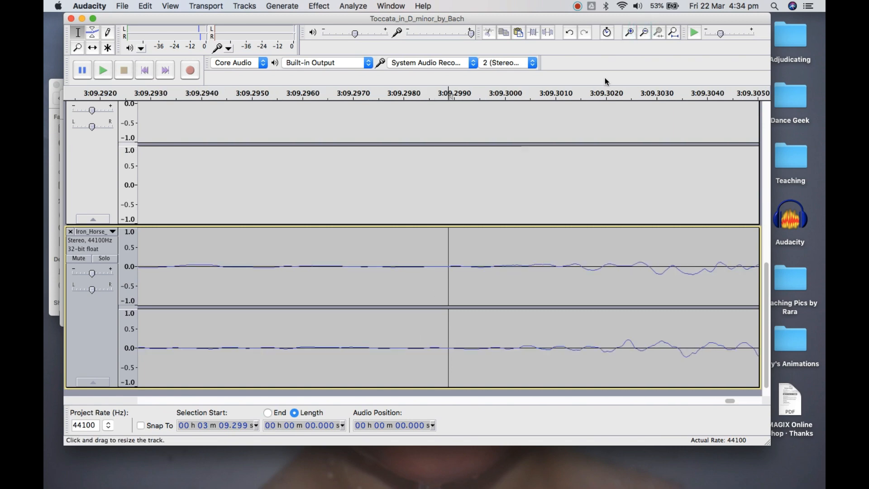
click(643, 34)
click(643, 34)
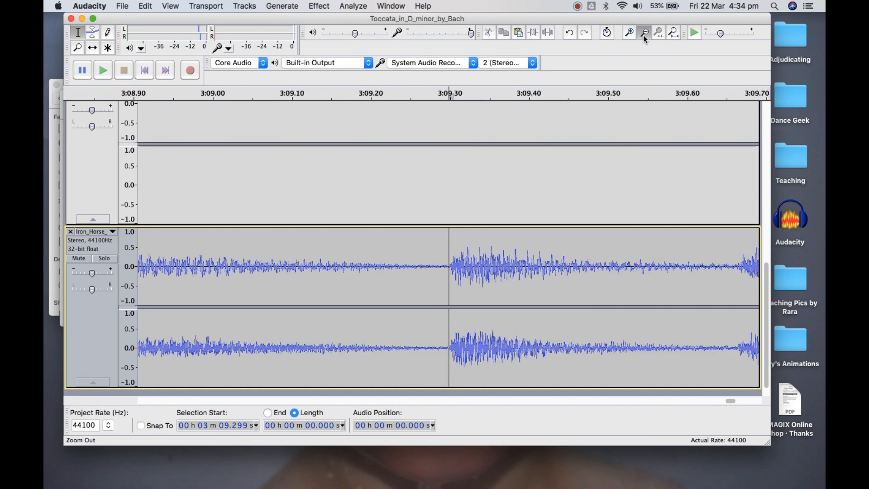
click(643, 33)
click(643, 34)
click(643, 34)
click(643, 34)
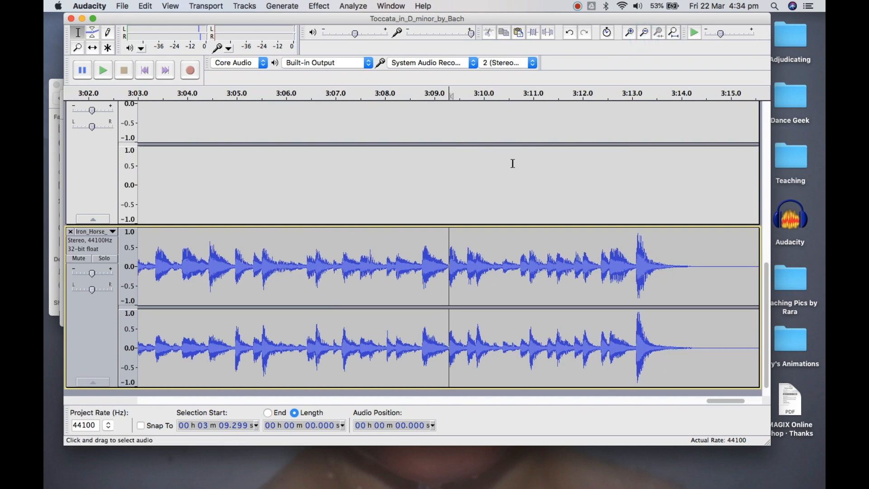
click(643, 34)
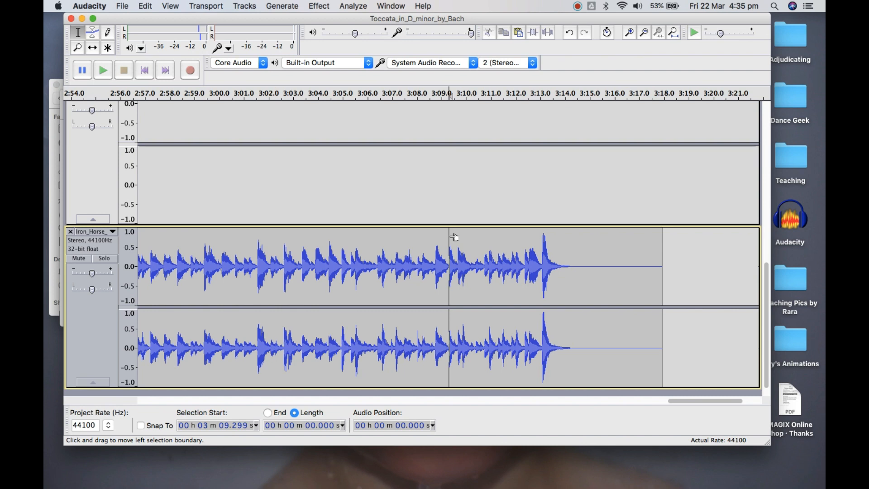
drag(454, 237, 663, 248)
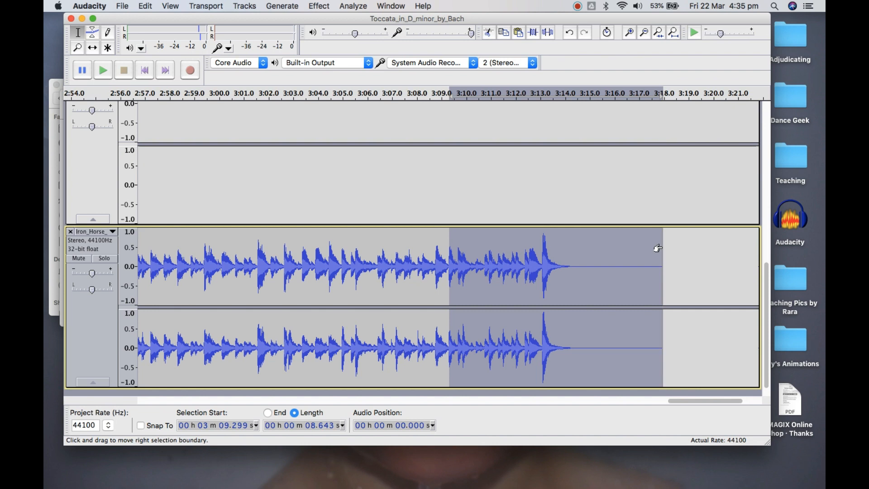
click(489, 34)
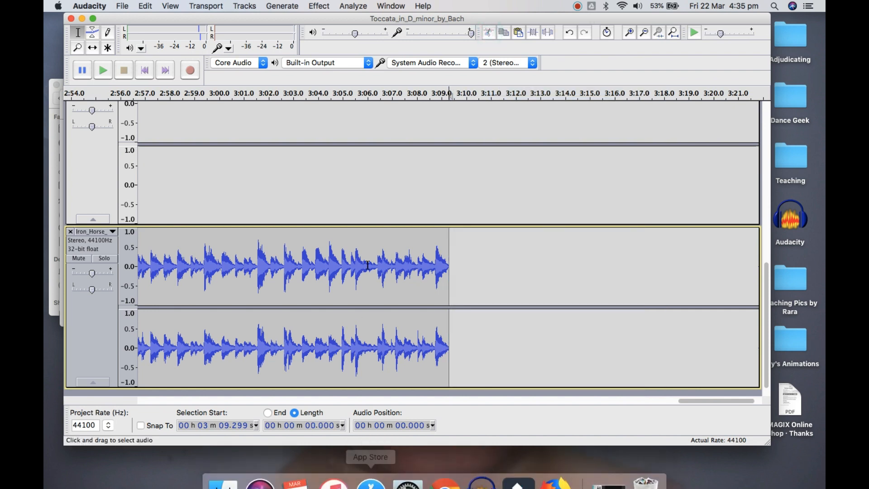
Paste the cut Iron Horse ending into a new track below the existing ones, with no track selected
scroll(368, 265, down, 1)
scroll(368, 265, up, 2)
scroll(364, 271, down, 2)
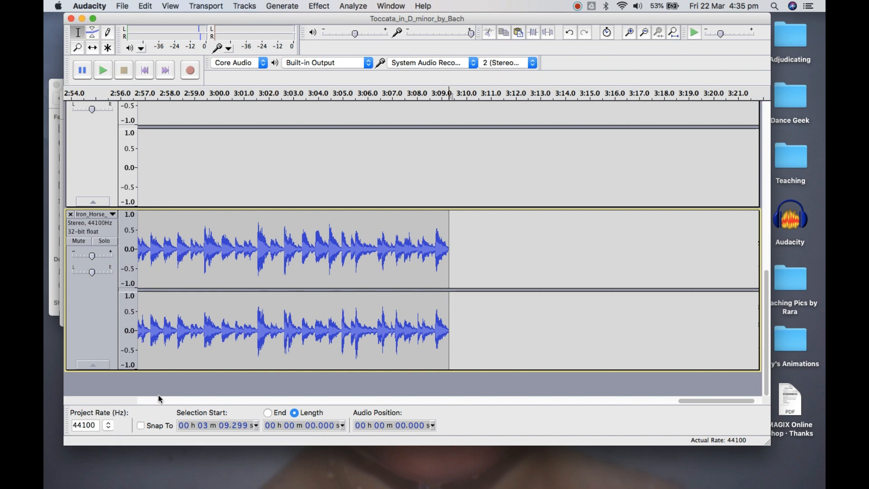
click(280, 388)
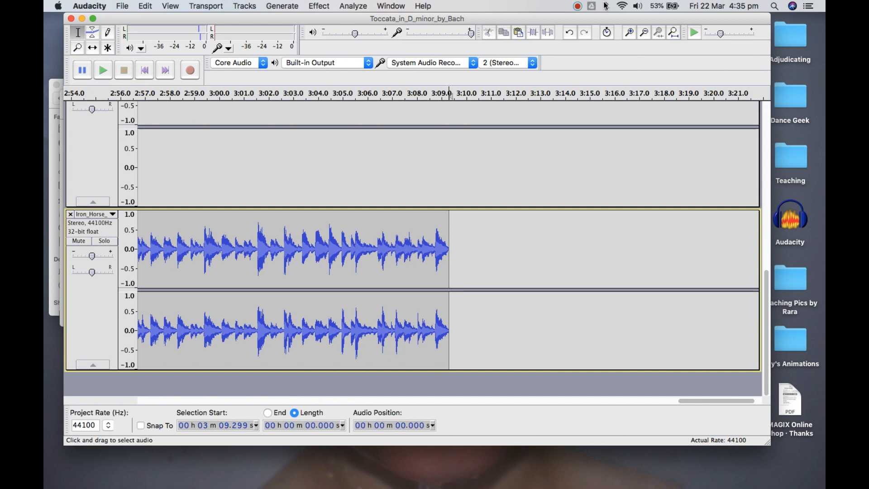
click(489, 383)
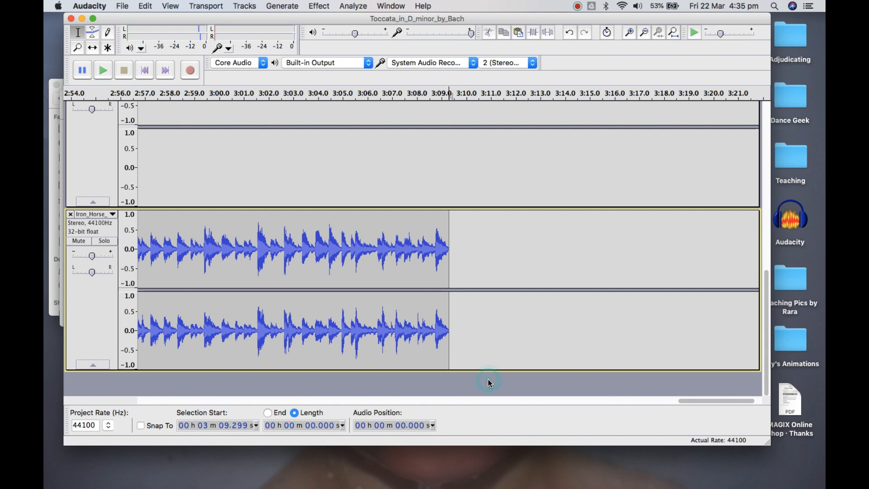
click(519, 33)
scroll(415, 333, up, 5)
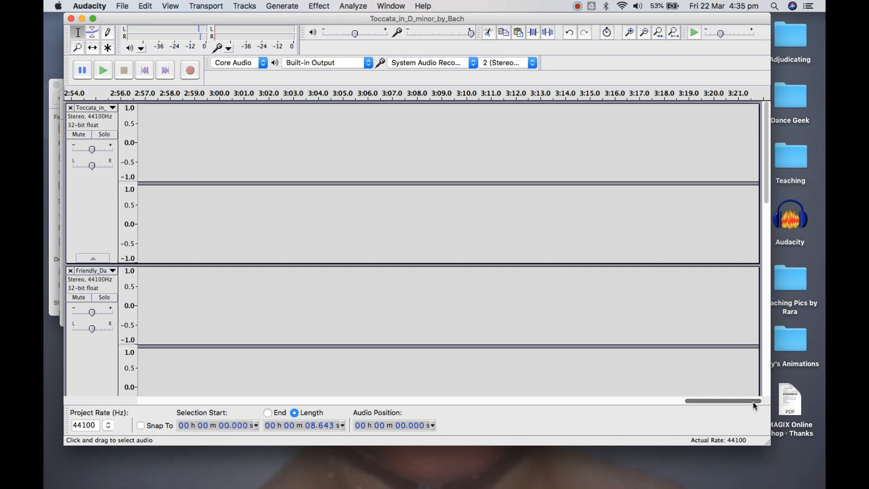
Try pasting the cut ending at the end of the Toccata audio, at 1 min 38.117 s, and undo the paste
drag(756, 401, 466, 406)
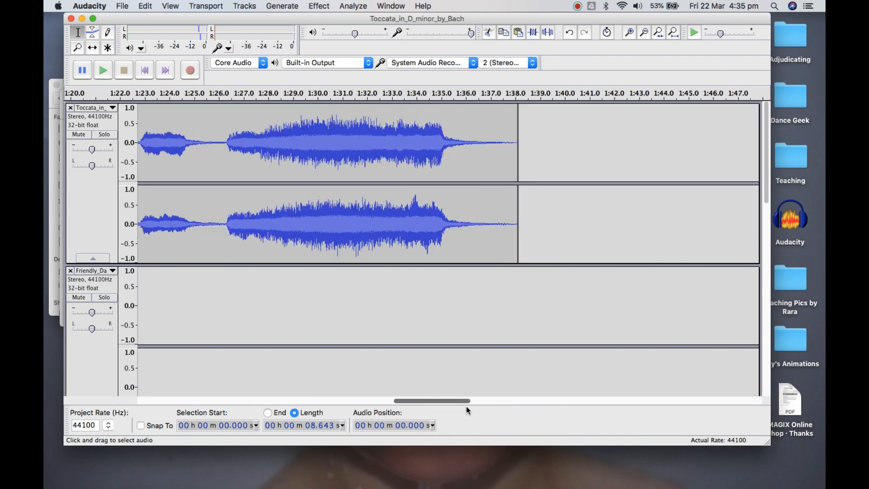
click(523, 132)
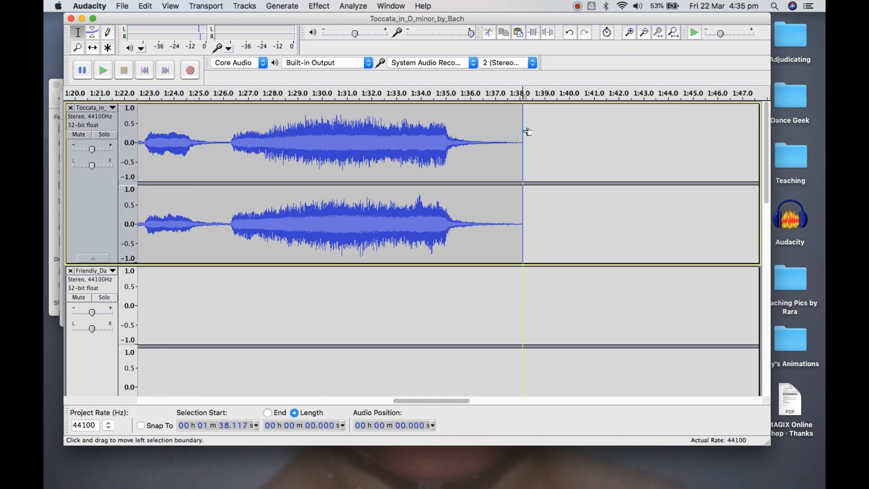
click(520, 33)
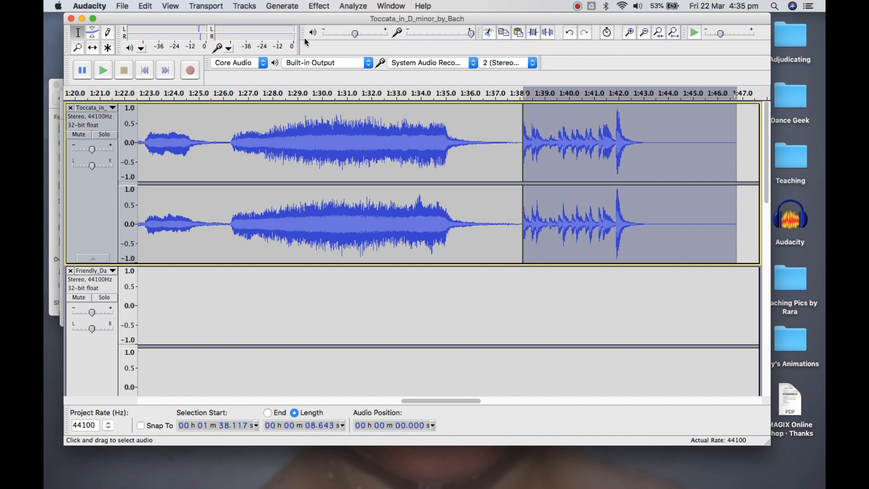
click(145, 6)
click(162, 20)
Find the pasted ending at the start of the new Iron Horse track and place the cursor in it at 1.296 s
scroll(540, 292, down, 5)
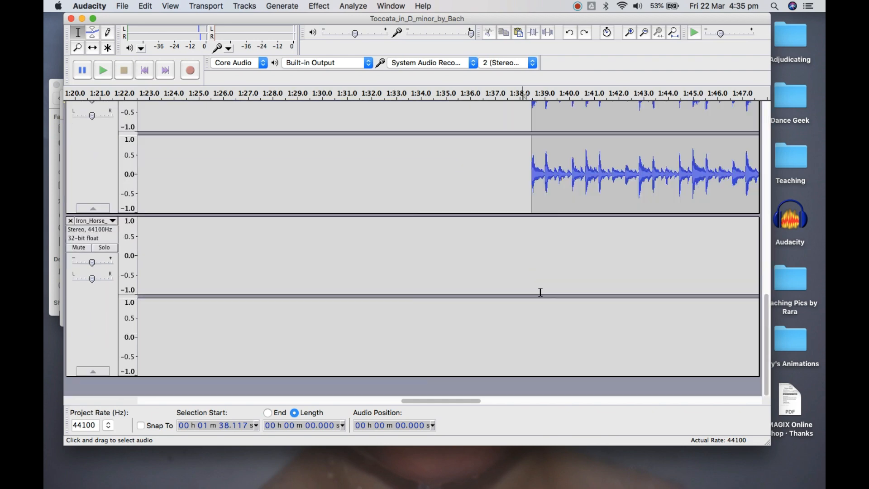
drag(465, 405, 161, 410)
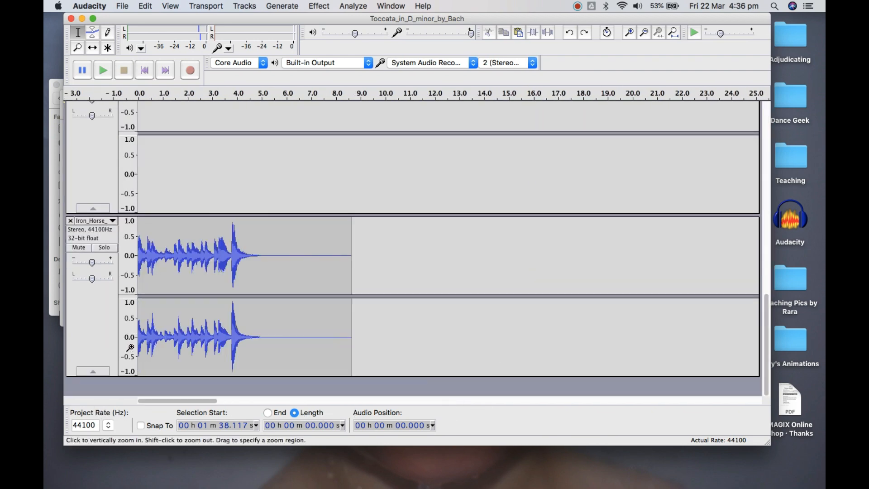
click(170, 272)
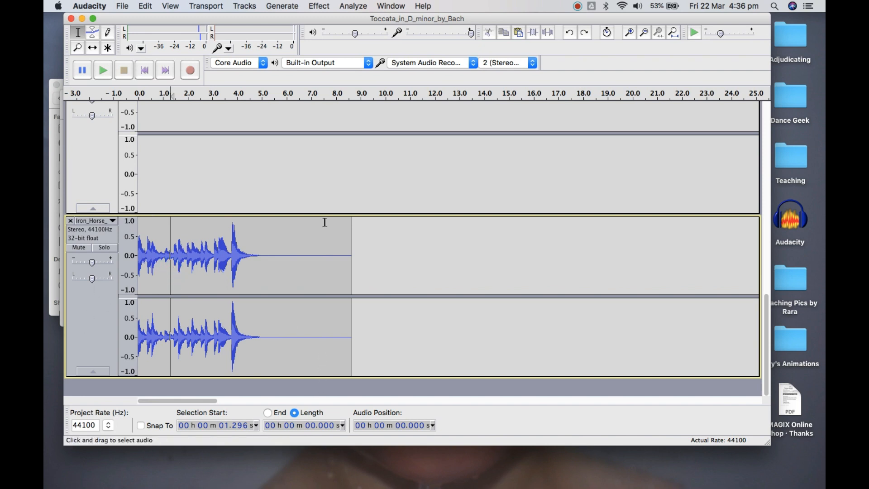
Enlarge the project window and zoom out the timeline to show both the pasted ending and the start of the original Iron Horse clip
scroll(324, 222, up, 10)
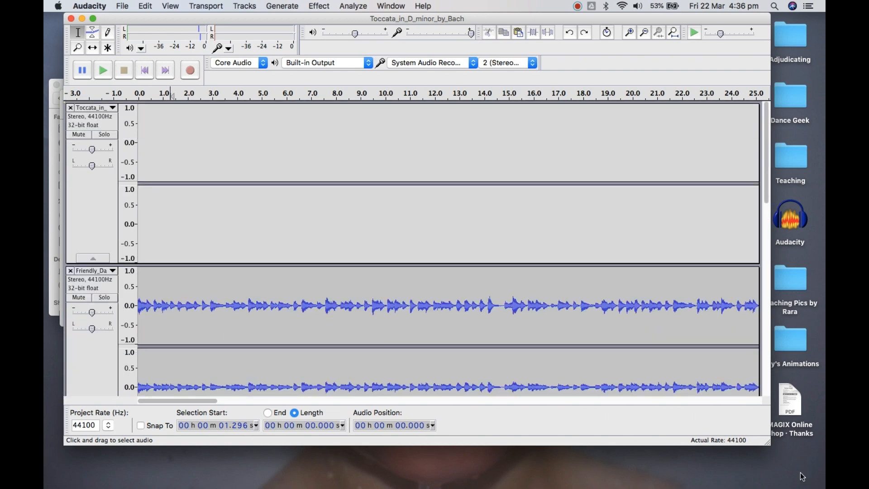
drag(770, 448, 823, 487)
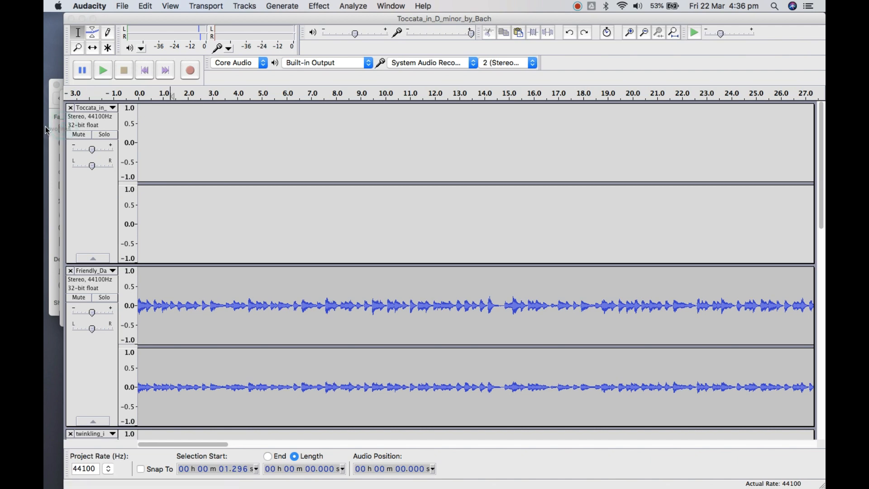
scroll(204, 328, down, 10)
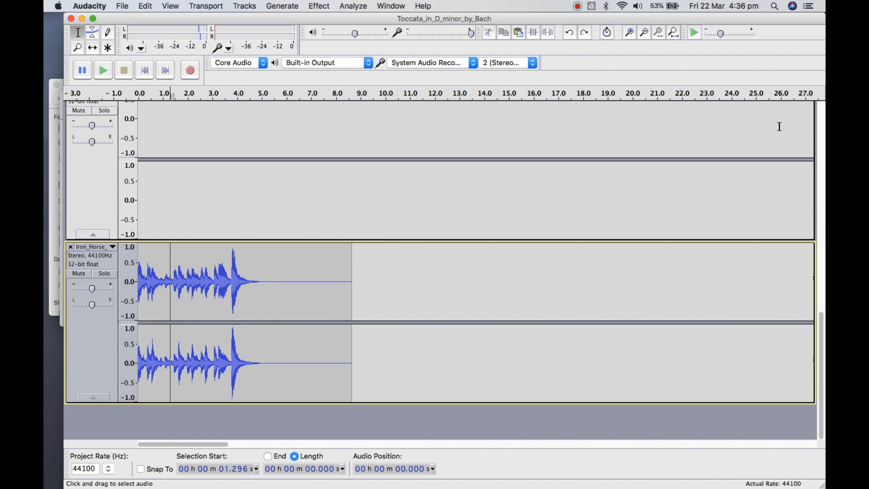
click(646, 34)
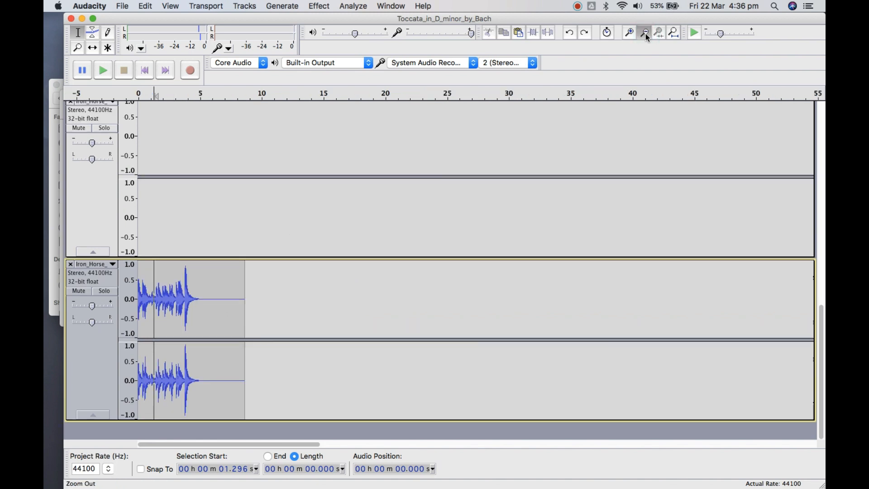
click(645, 33)
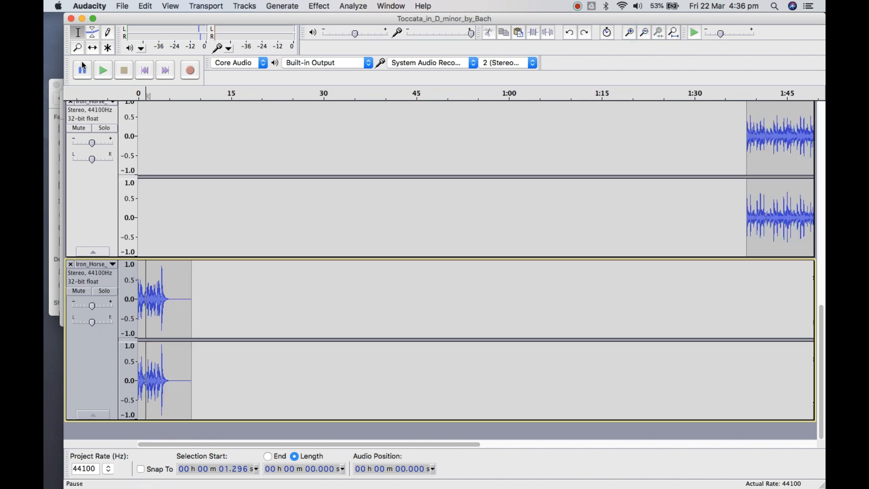
click(92, 48)
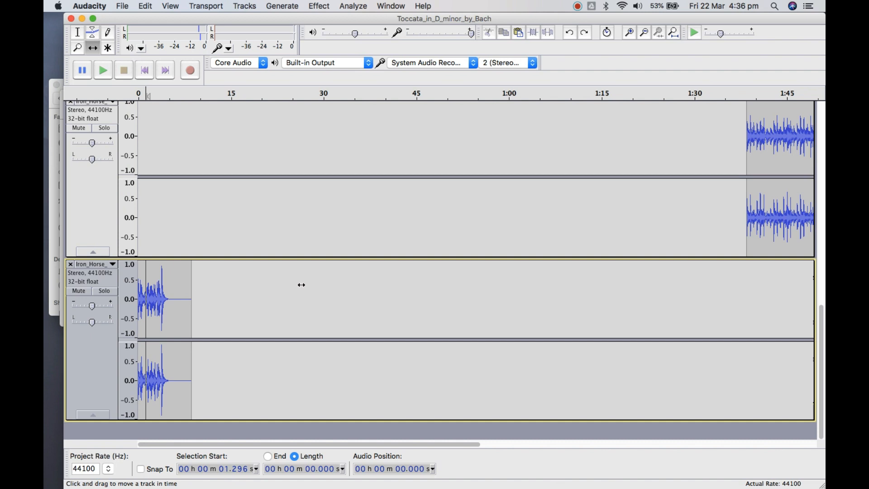
click(78, 32)
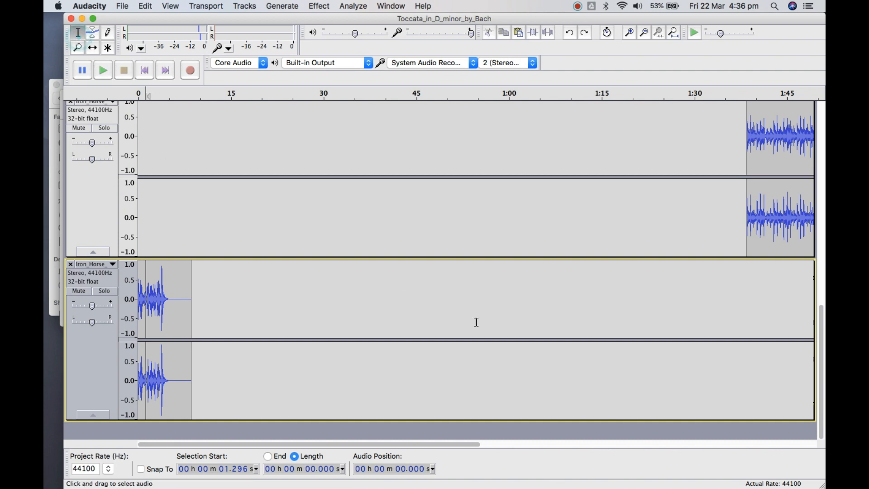
Place the cursor near the start of the original Iron Horse clip at 1 min 41.740 s and play from there
scroll(650, 202, up, 2)
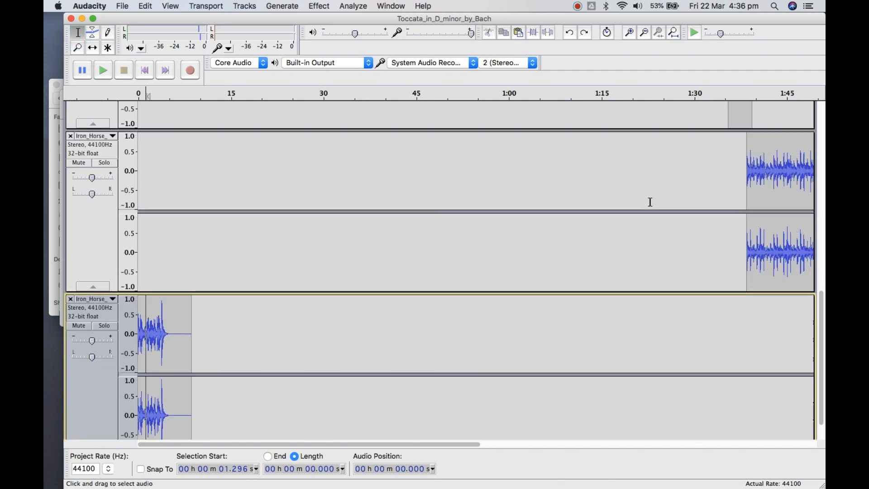
click(746, 175)
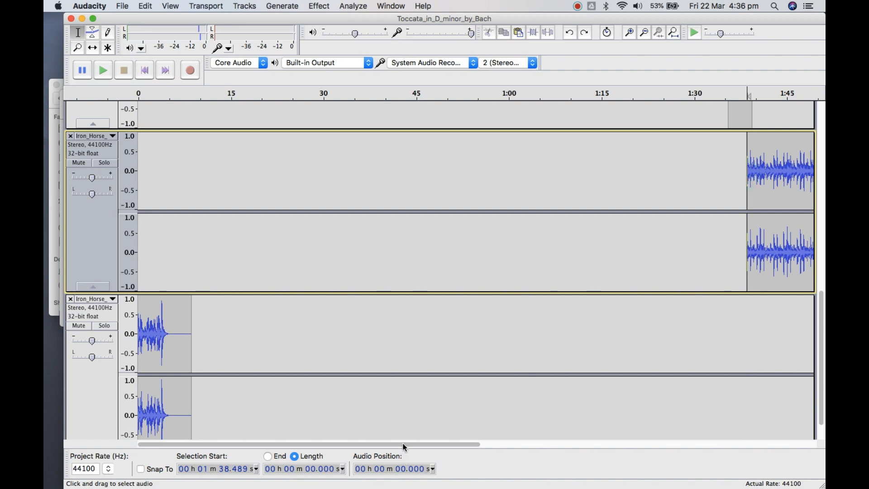
drag(404, 445, 496, 455)
scroll(561, 452, right, 5)
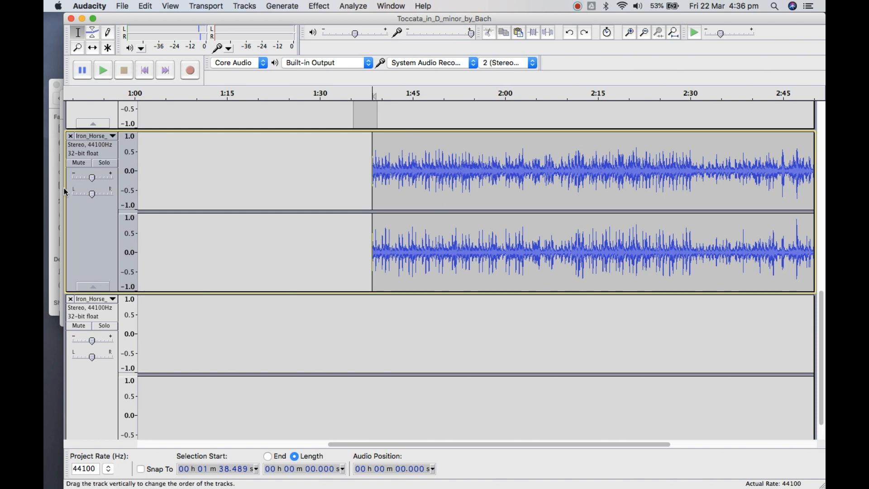
click(457, 203)
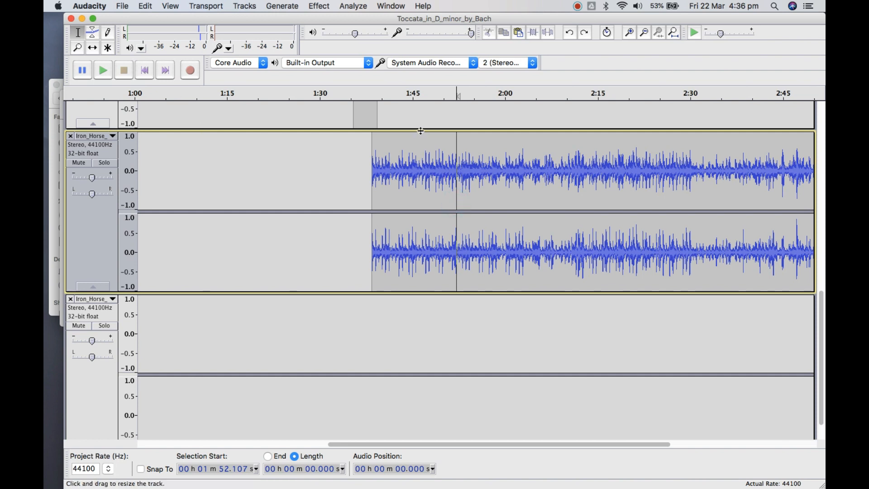
click(391, 163)
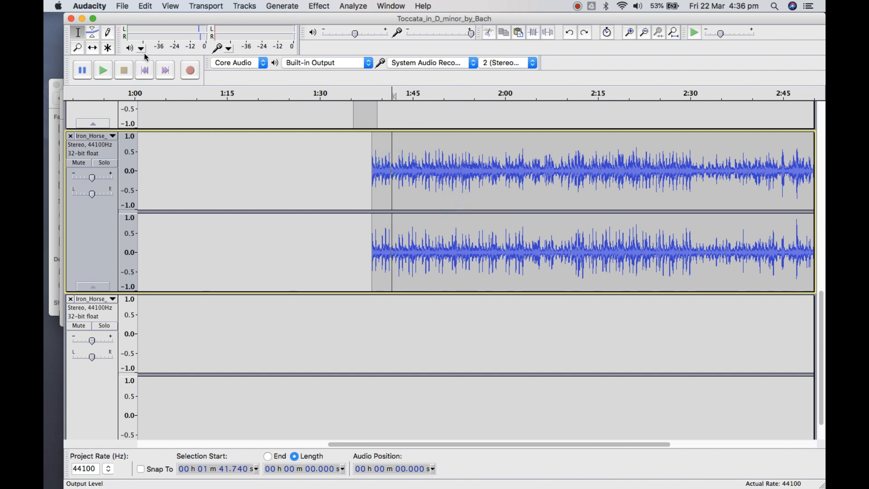
click(103, 71)
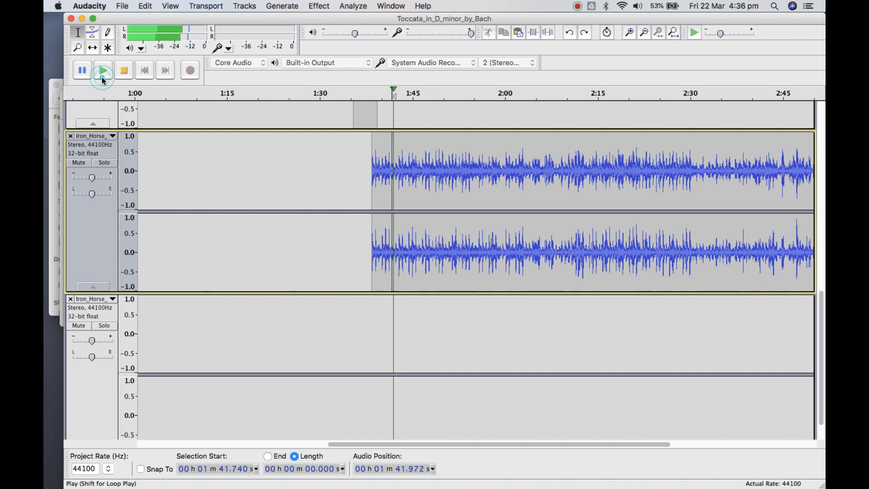
Stop playback, then play the original Iron Horse clip from 2 min 23.560 s to hear the passage before the quieter section
click(372, 158)
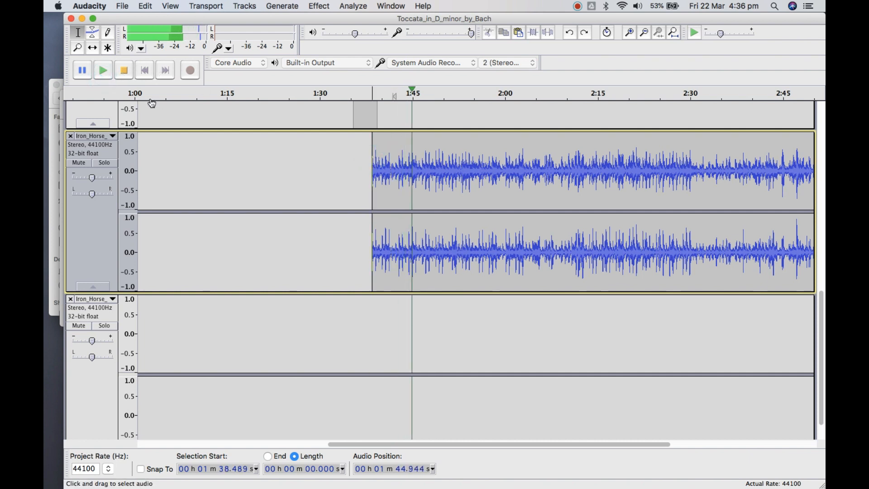
click(124, 70)
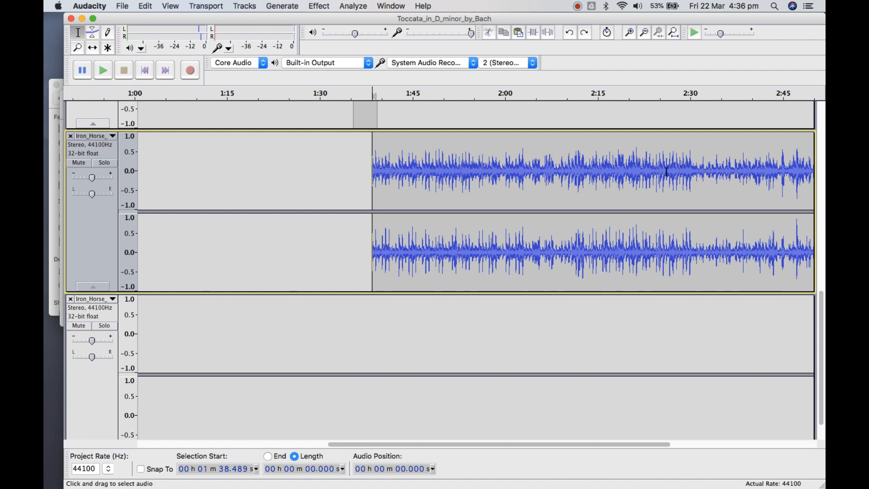
click(653, 175)
click(108, 75)
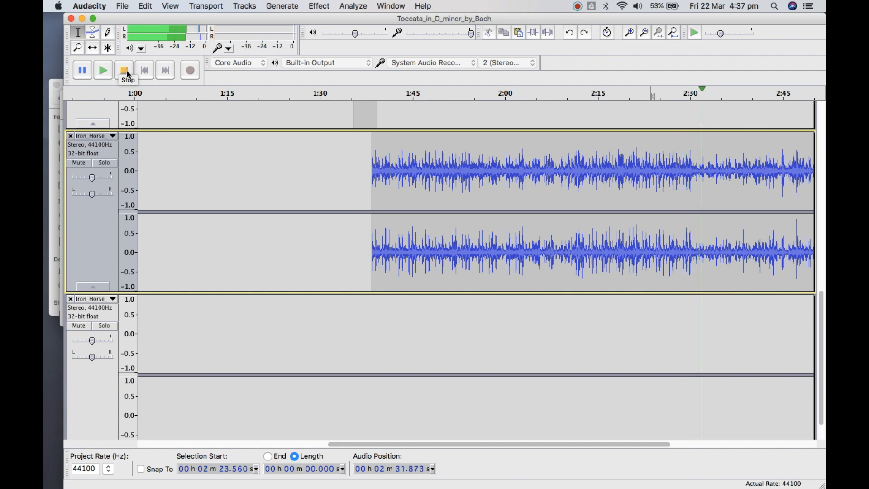
click(127, 71)
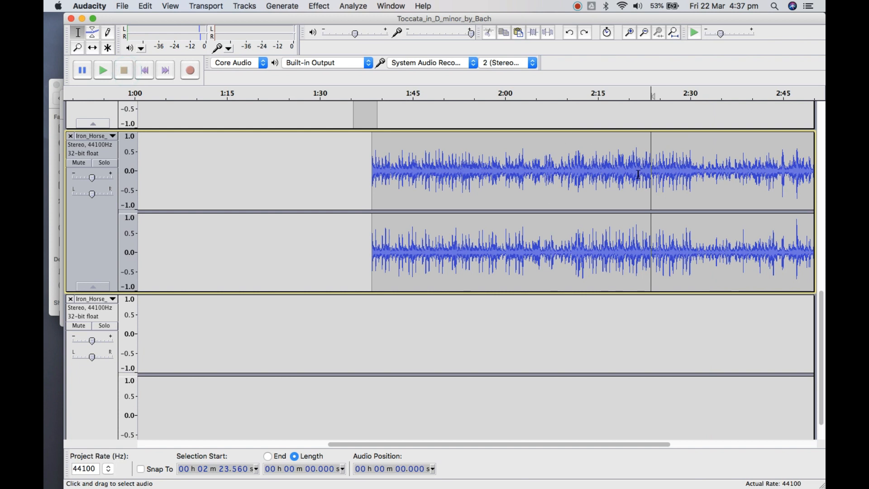
Select 5.711 s of the original Iron Horse clip starting at 2 min 24.131 s and play the selection
click(678, 167)
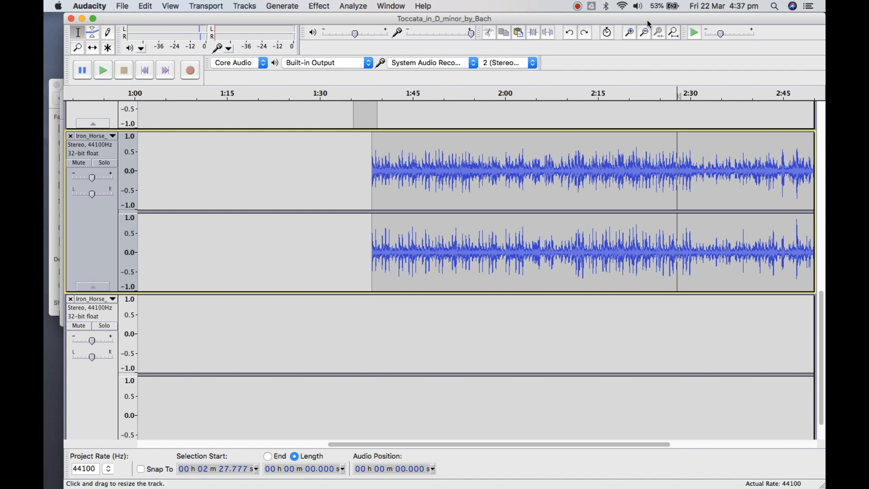
click(629, 32)
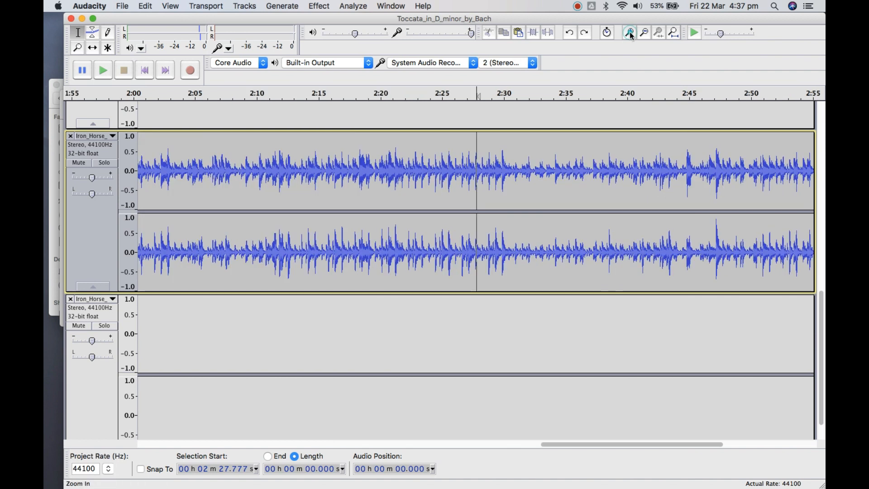
click(502, 170)
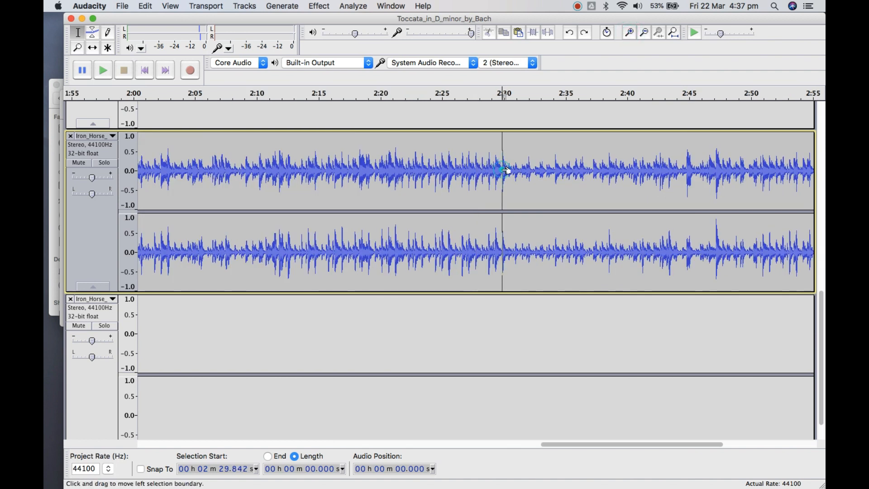
drag(506, 170, 433, 171)
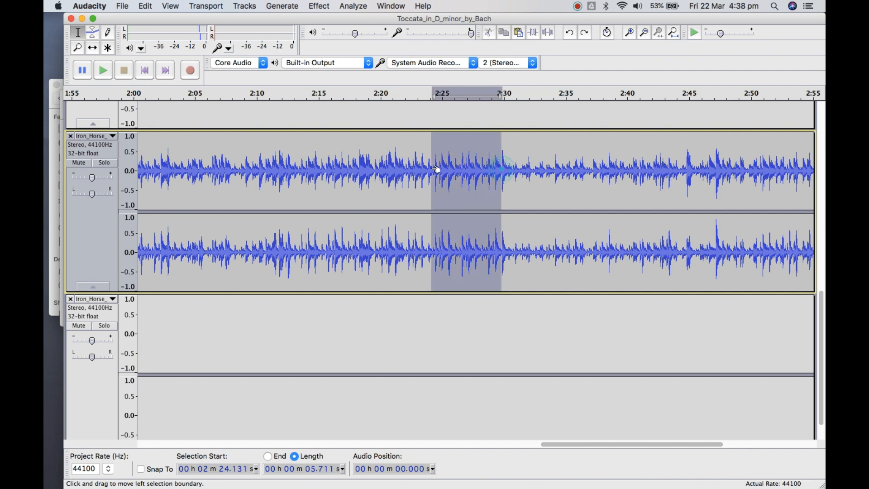
click(101, 76)
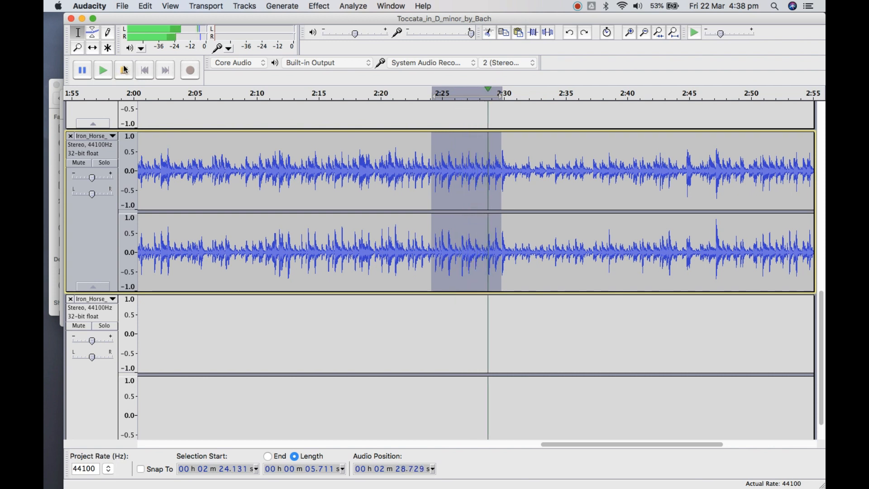
Clear the selection and play the Iron Horse clip from 2 min 17.805 s up to the quieter section
click(524, 184)
click(353, 184)
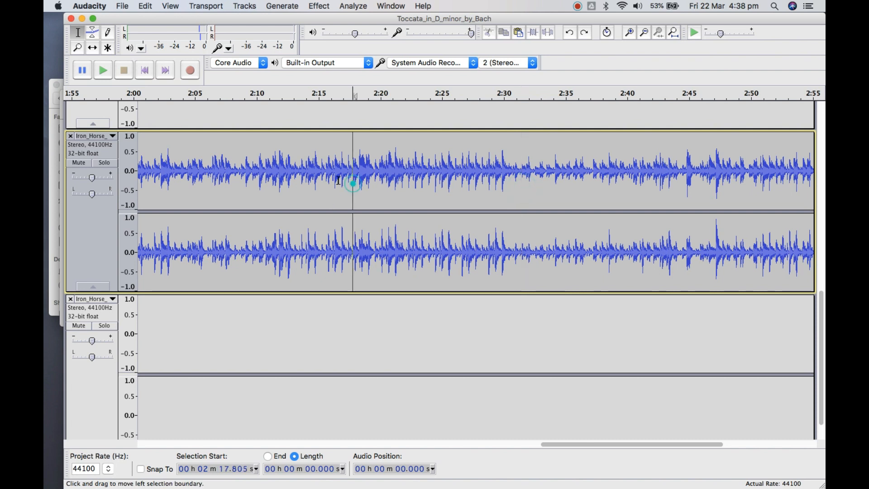
click(105, 72)
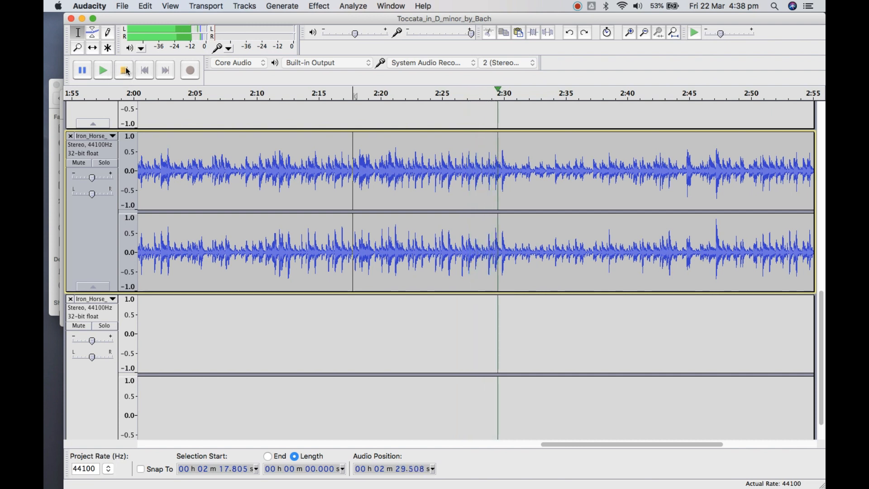
click(125, 70)
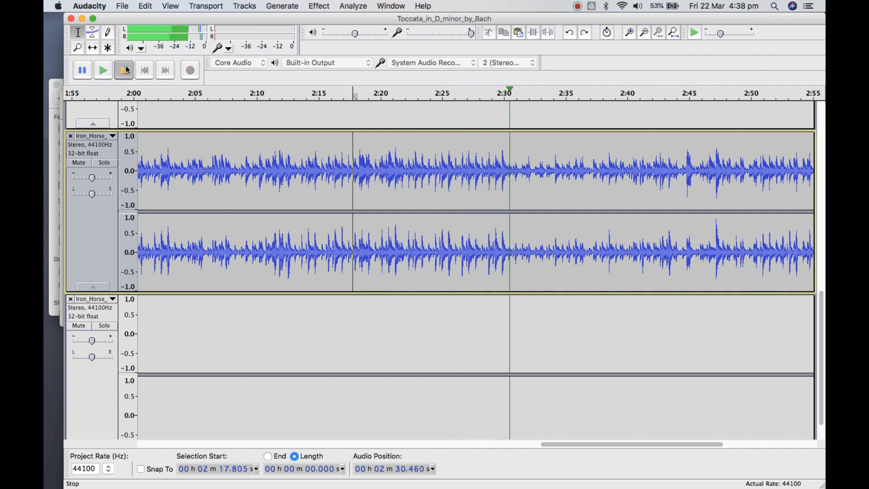
Place the cursor at the start of the quieter section, at 2 min 30.380 s, and briefly play from there
click(509, 169)
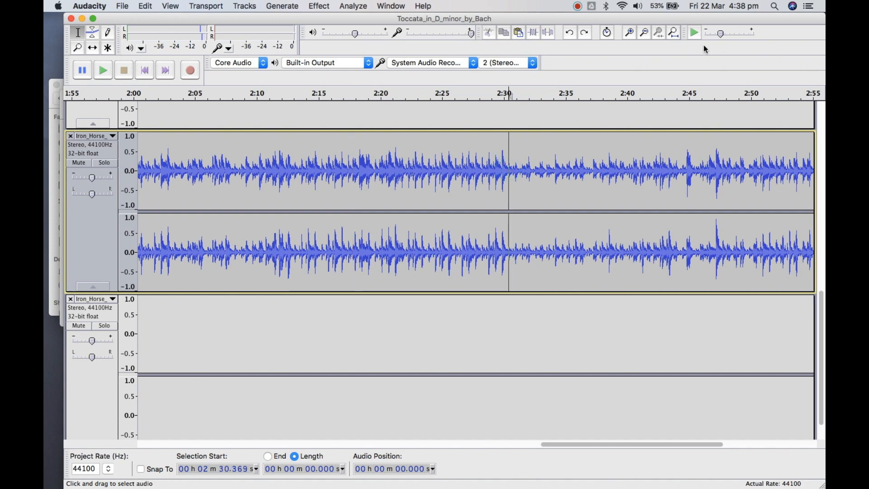
click(628, 33)
click(628, 32)
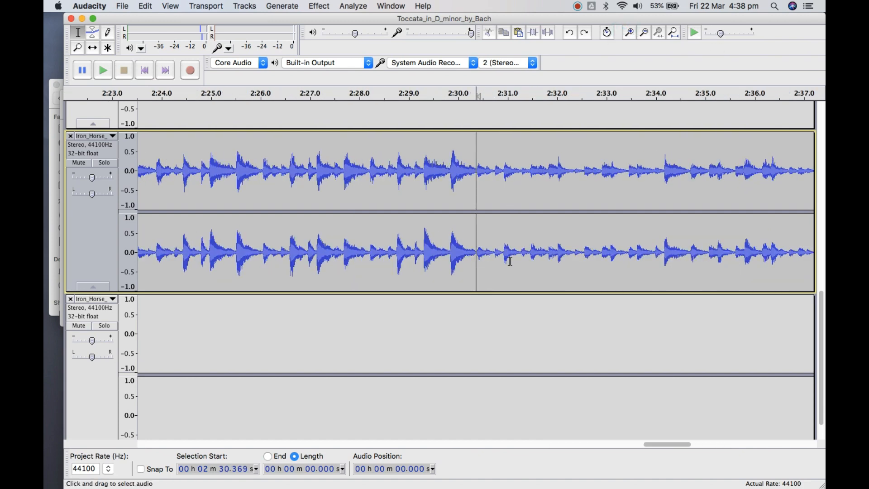
click(629, 31)
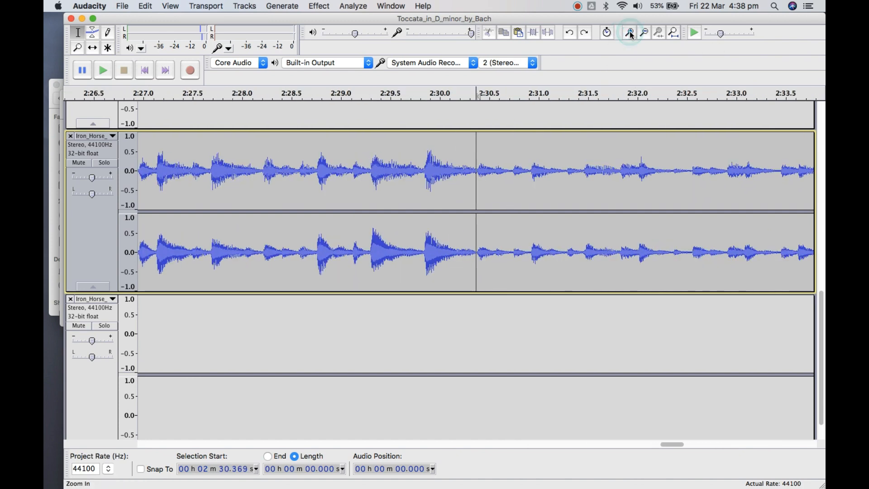
click(478, 172)
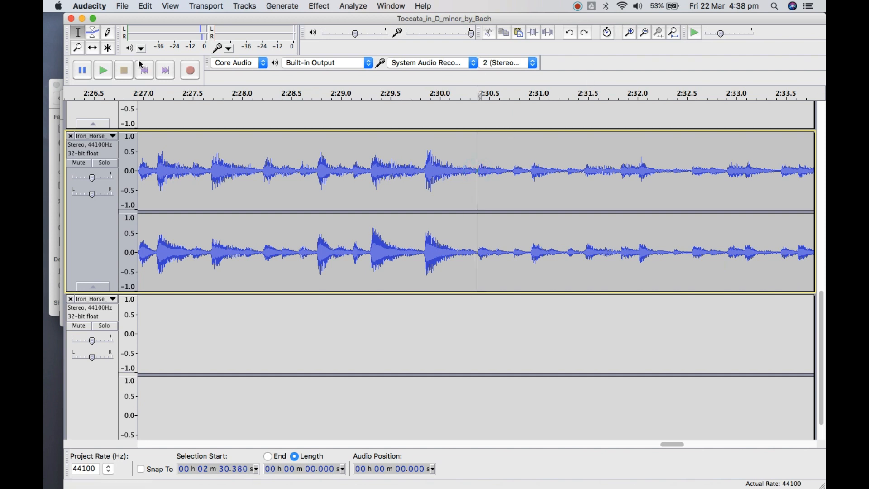
click(104, 74)
click(124, 71)
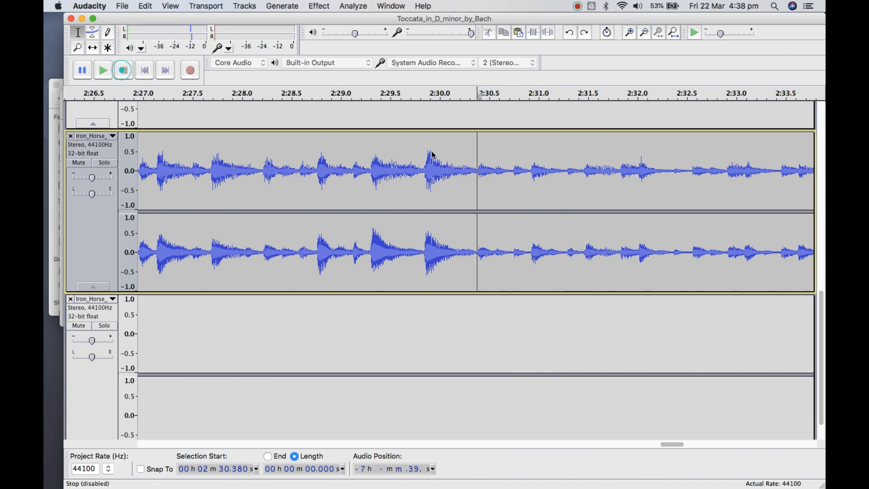
Play briefly from the last loud beat at 2 min 29.831 s and from its tail at 2 min 30.171 s
click(423, 170)
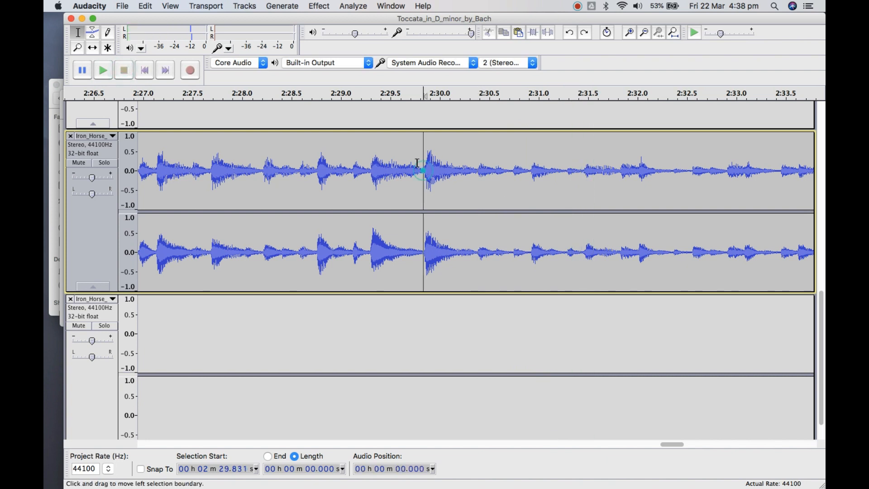
click(104, 71)
click(124, 71)
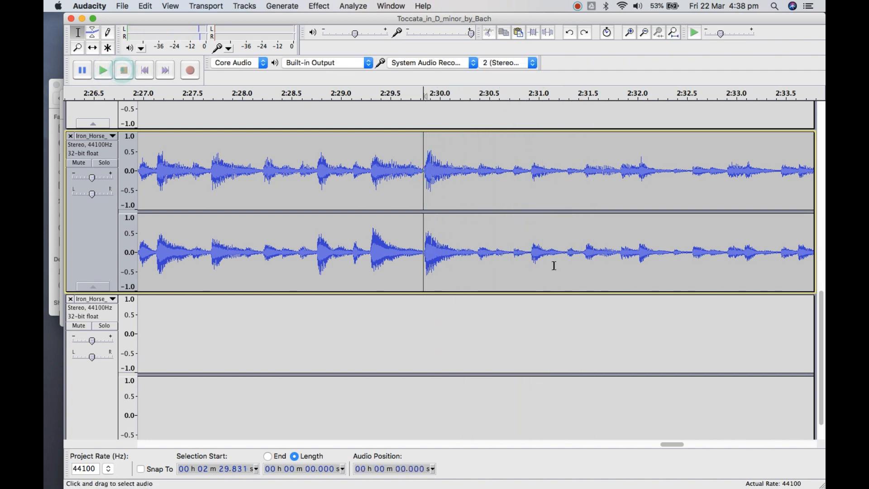
click(456, 251)
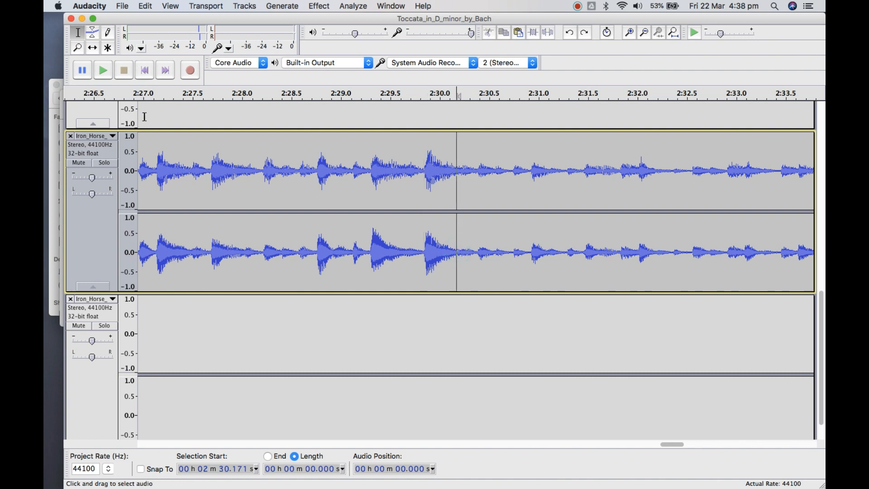
click(103, 72)
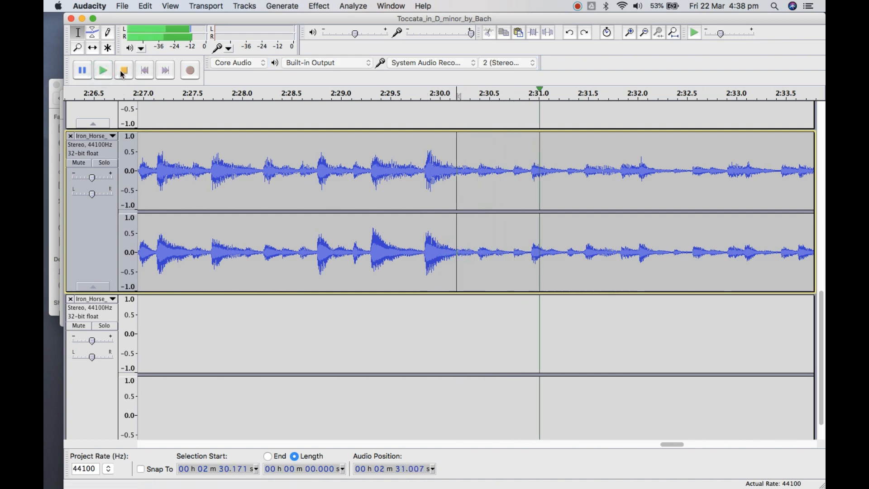
click(124, 71)
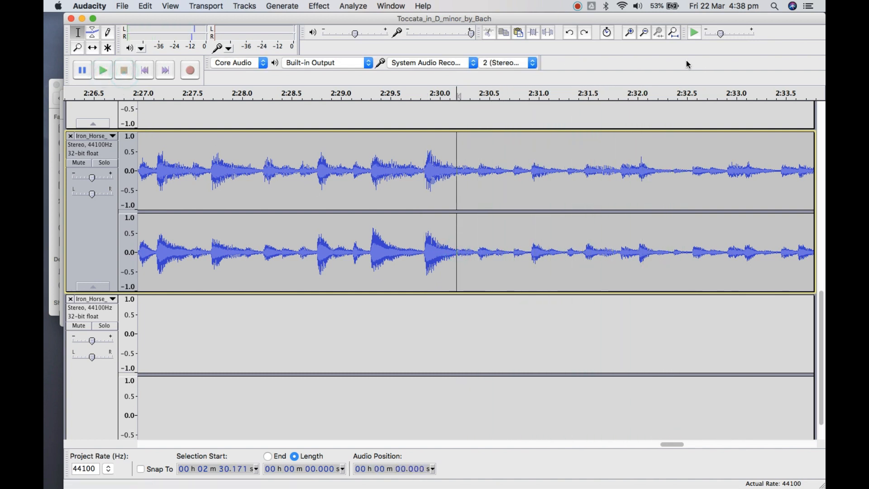
Play the Iron Horse clip from the beat at 2 min 25.471 s into the start of the quieter section
click(644, 32)
click(644, 32)
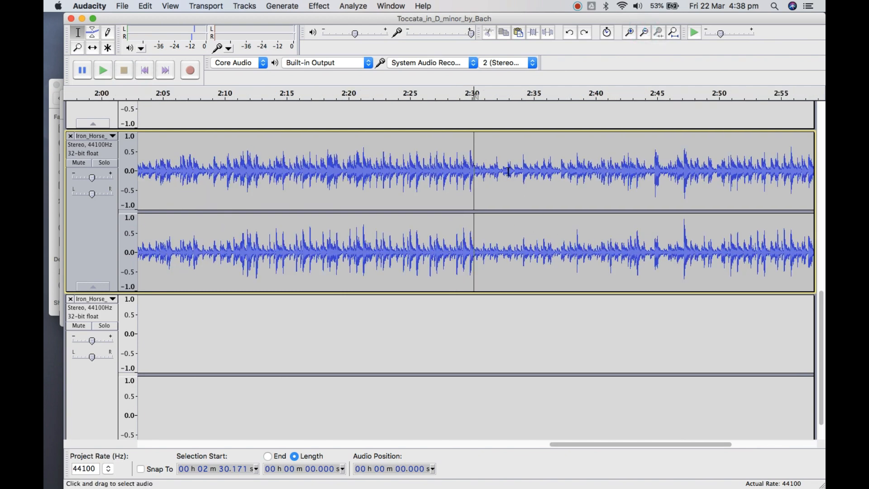
click(629, 33)
click(629, 33)
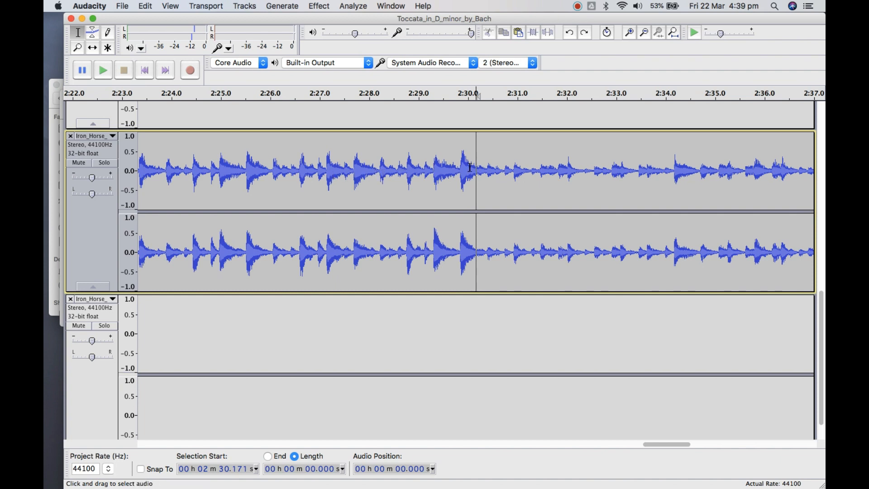
click(243, 165)
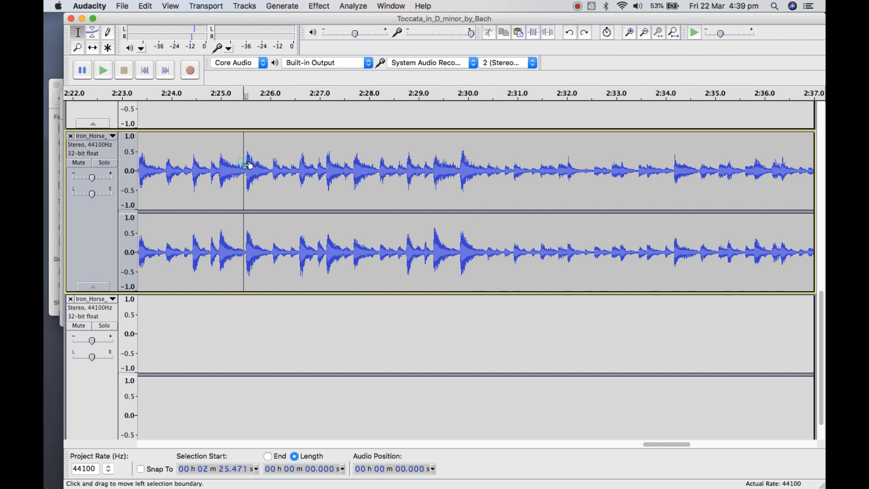
click(101, 72)
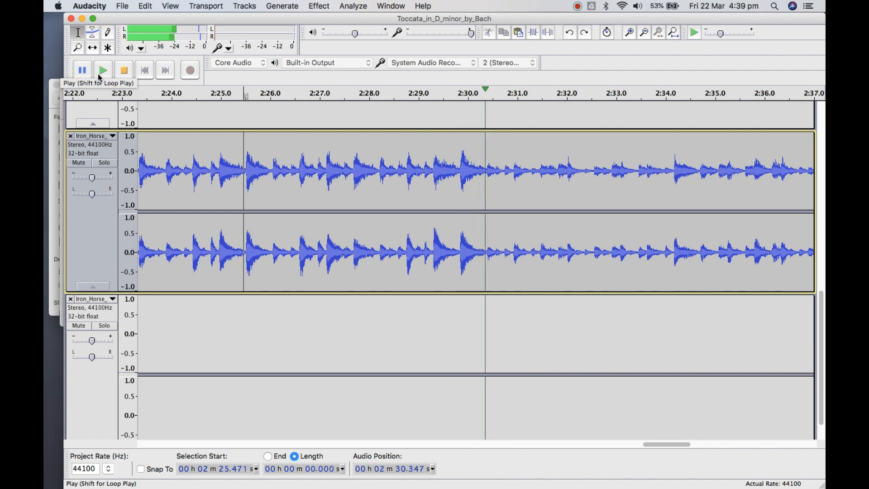
click(124, 70)
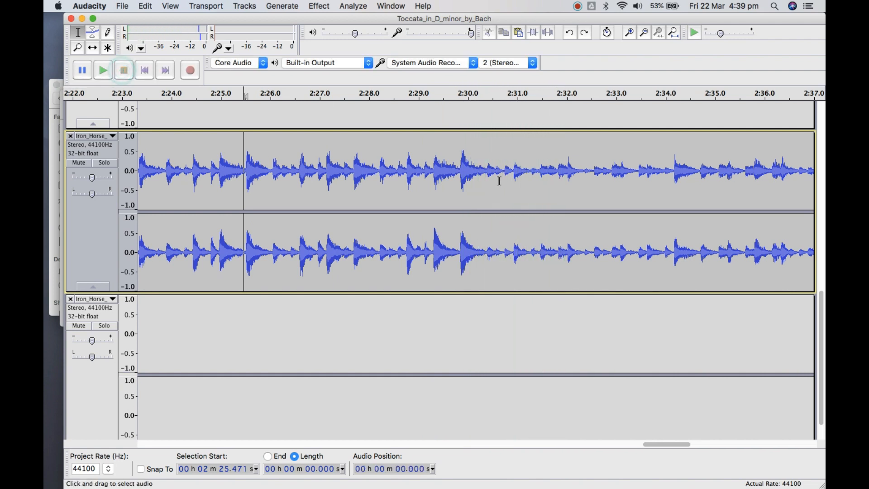
Place the cursor precisely at 2 min 30.380 s, where both channels' waveforms sit at zero just before the quieter section's first beat
click(487, 170)
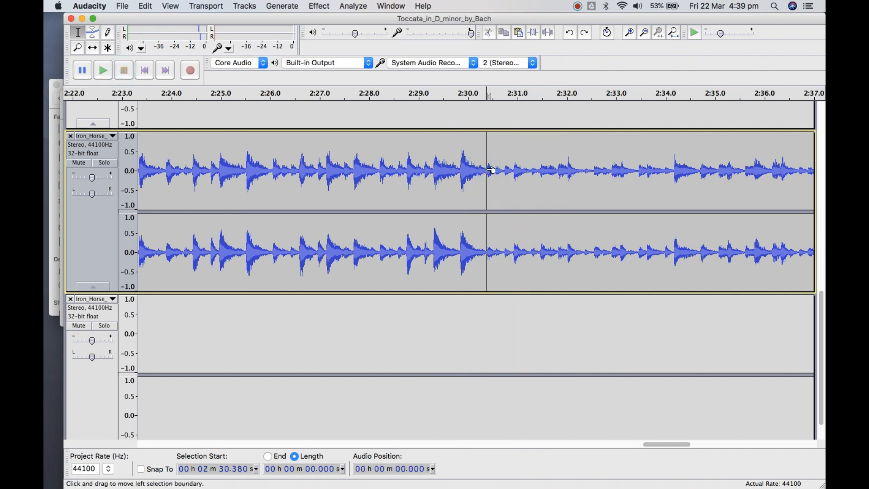
click(629, 33)
click(629, 33)
click(629, 32)
click(629, 33)
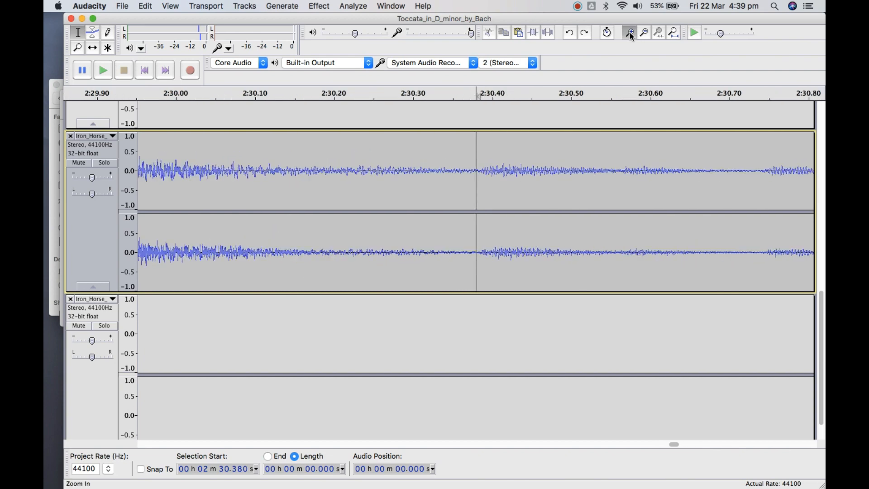
click(629, 32)
click(629, 33)
click(629, 32)
click(629, 32)
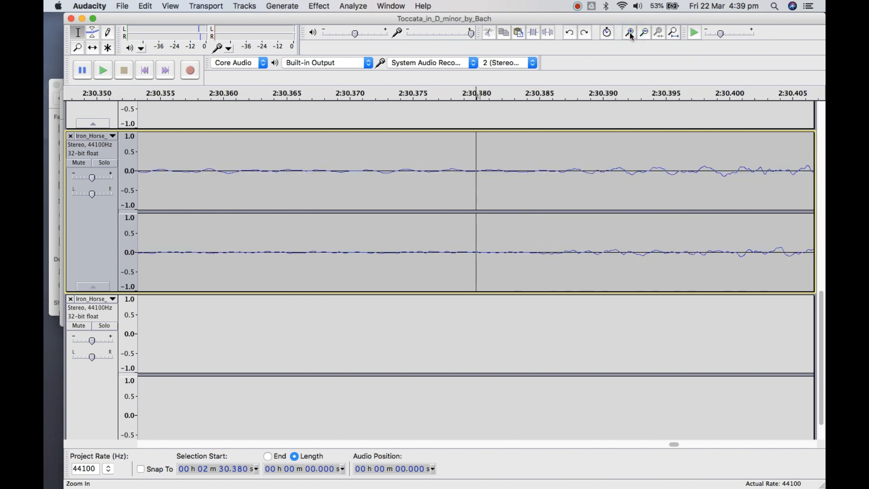
click(629, 33)
click(629, 33)
click(629, 33)
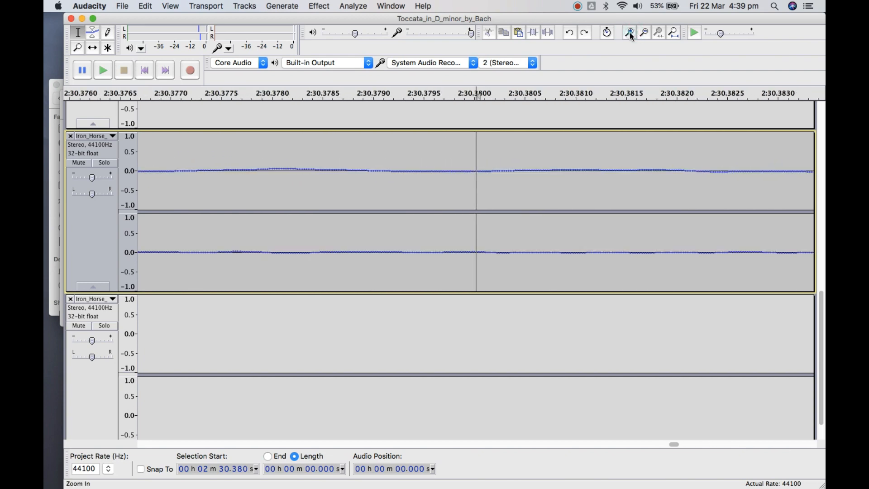
click(646, 33)
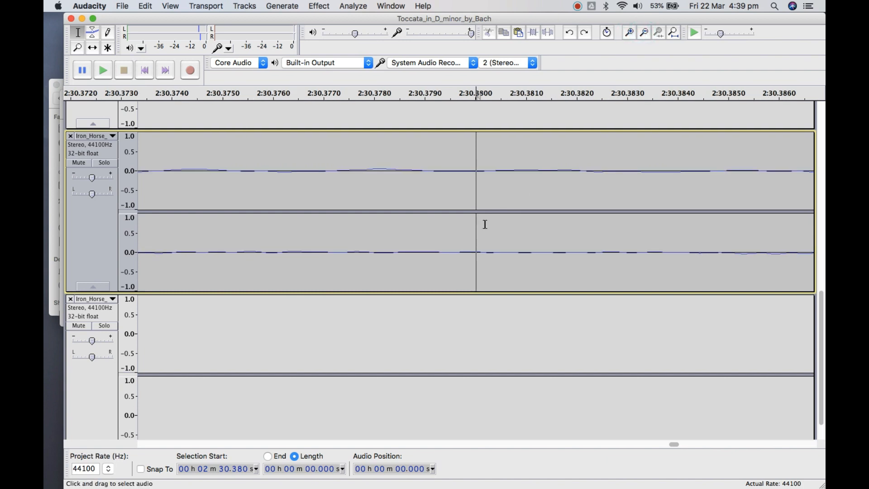
click(483, 252)
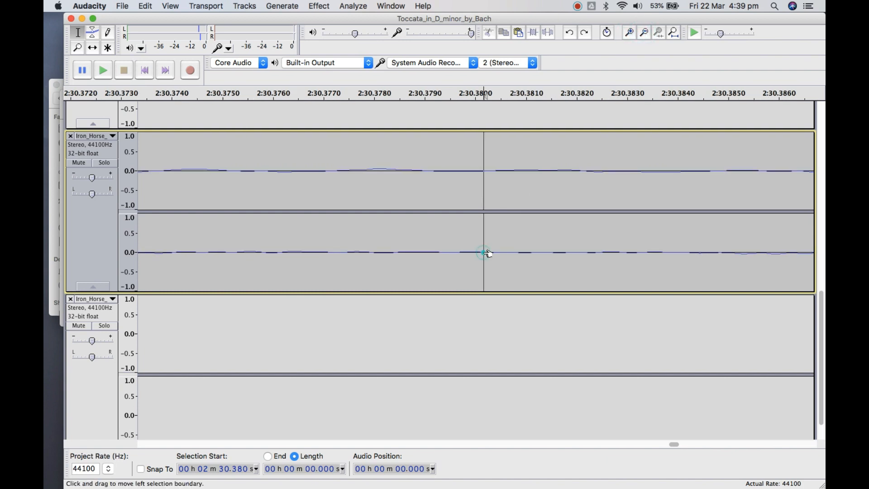
click(492, 171)
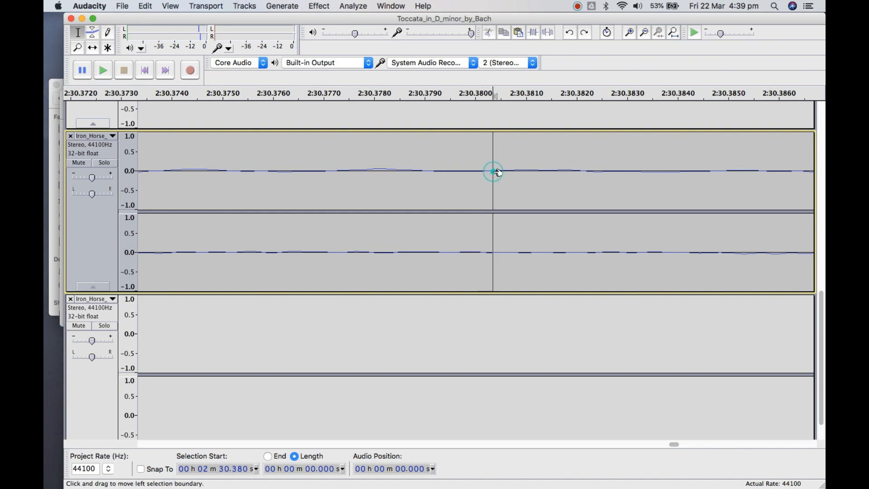
click(484, 252)
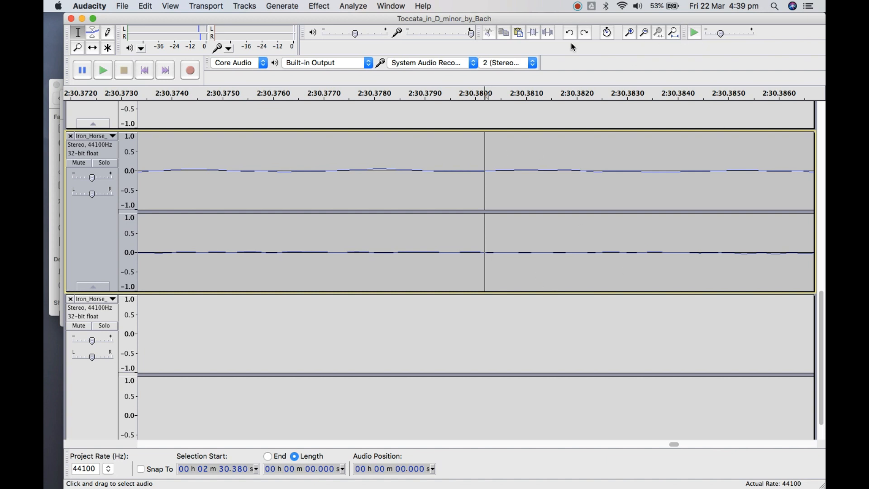
Cut everything in the main Iron Horse clip from 2 min 30.380 s to the clip's end
click(644, 36)
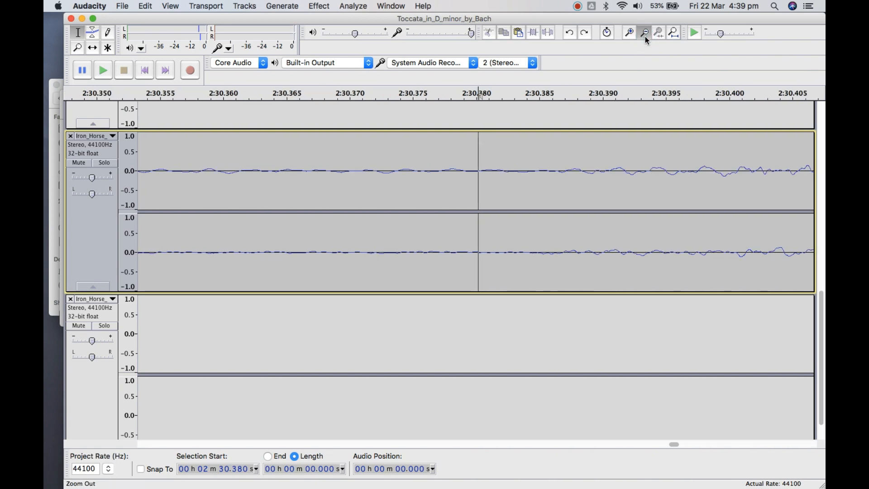
click(645, 37)
click(645, 37)
click(645, 37)
click(644, 36)
click(645, 37)
click(645, 36)
click(644, 36)
click(645, 36)
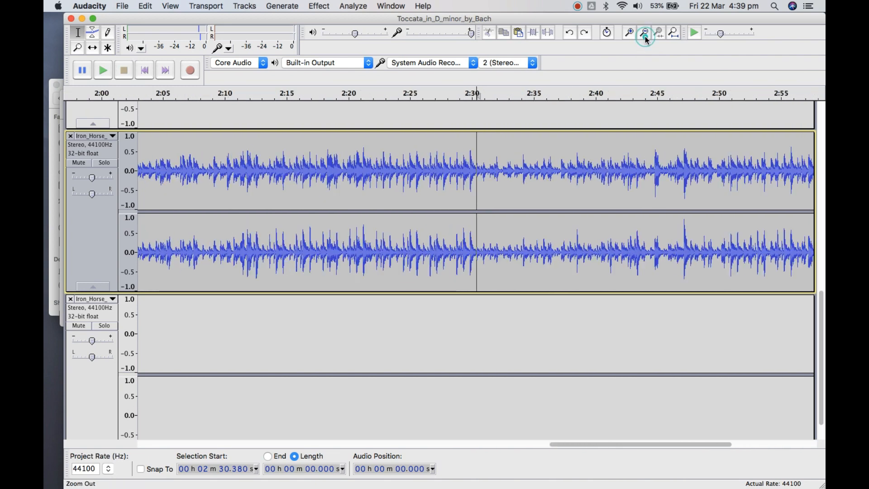
click(645, 36)
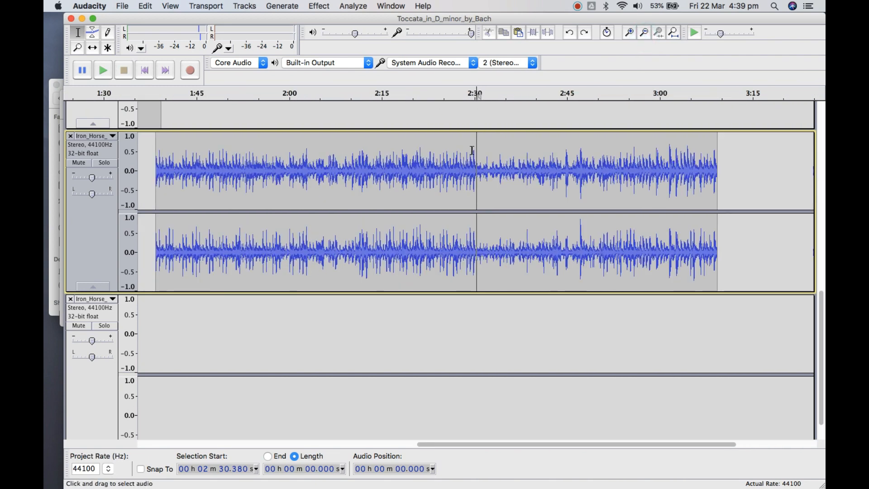
drag(477, 150, 717, 186)
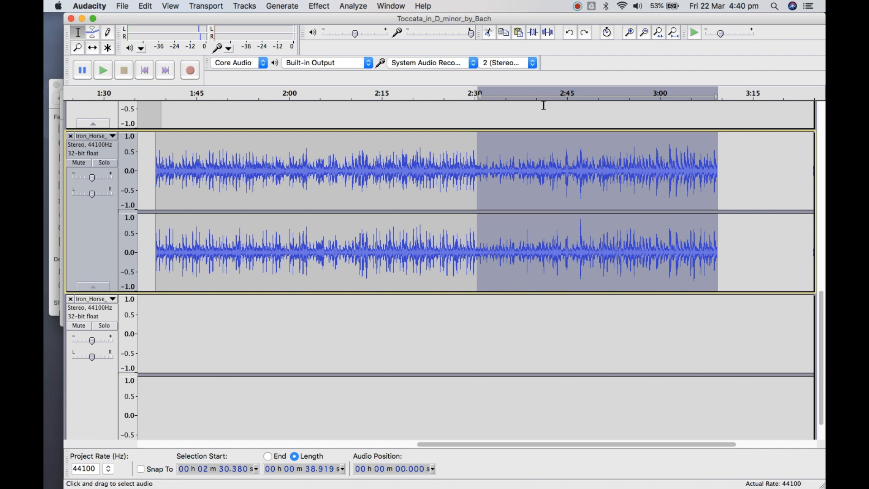
click(489, 32)
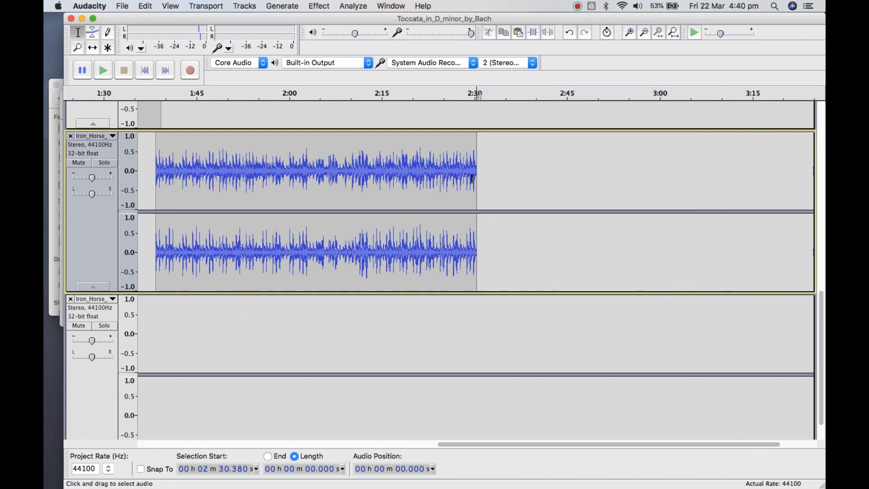
Play the last few seconds of the trimmed Iron Horse clip from 2 min 26.987 s
click(456, 176)
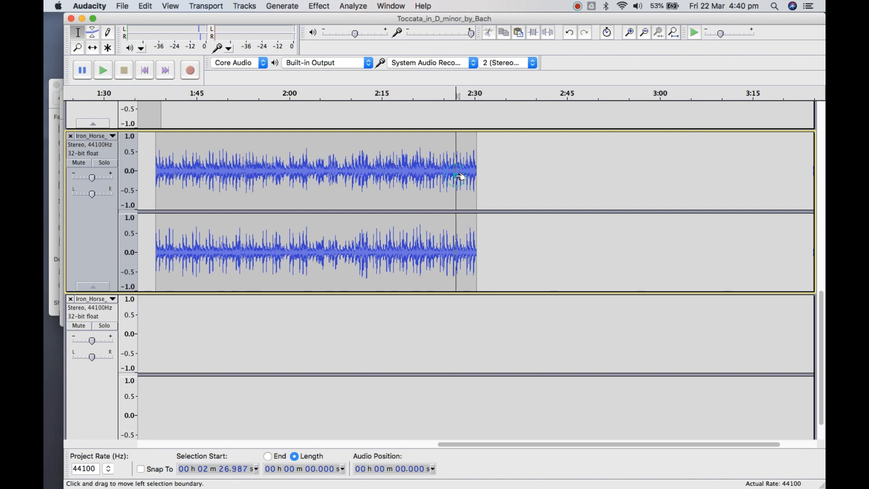
scroll(460, 177, down, 2)
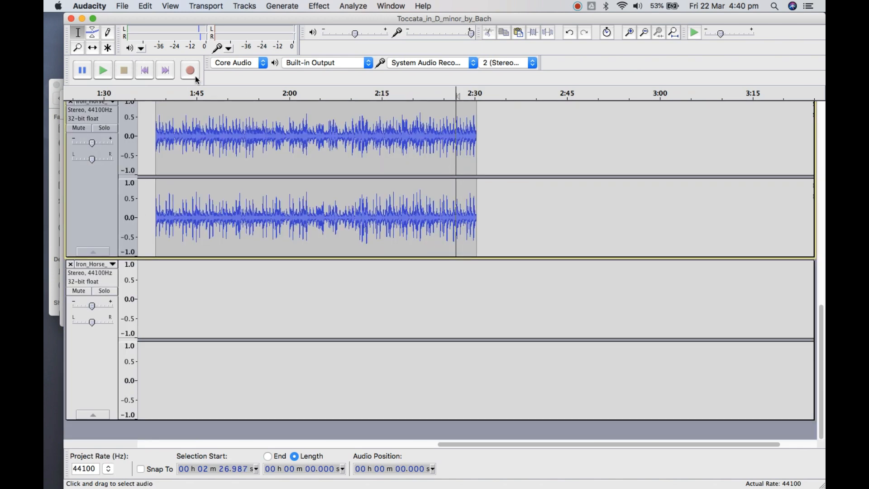
click(104, 73)
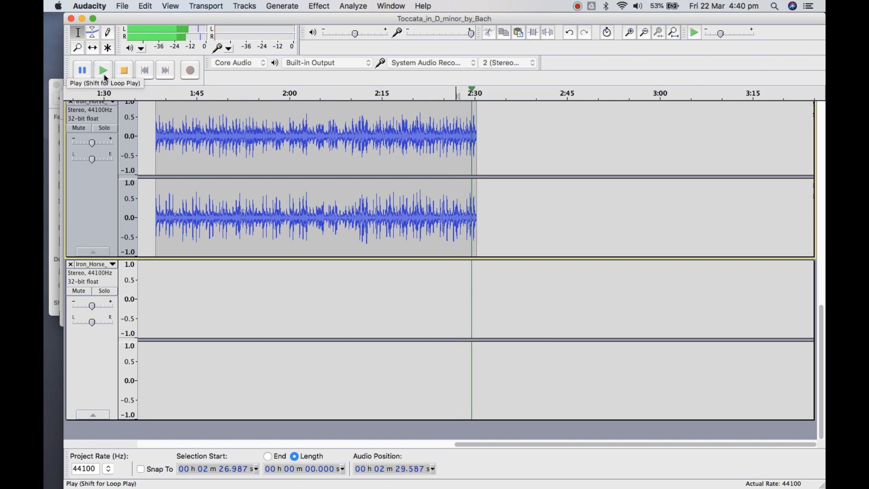
click(124, 70)
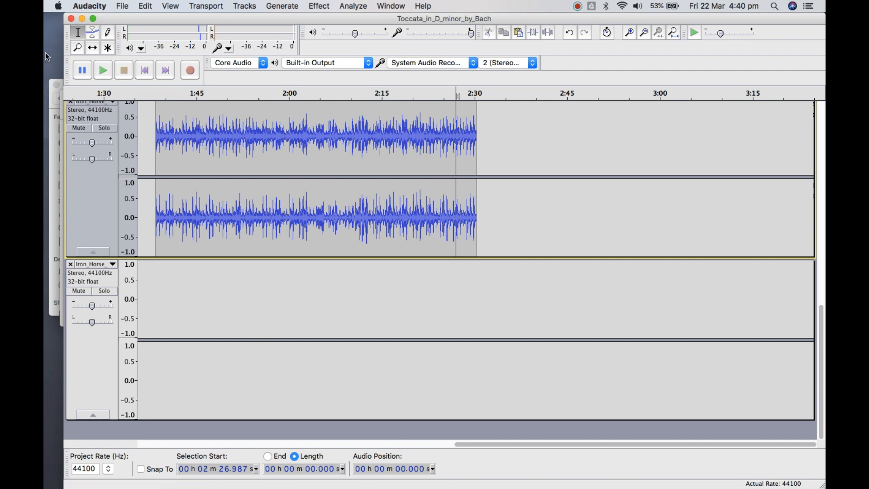
Time-shift the short Iron Horse ending clip on the lowest track so it snaps to the end of the trimmed clip above
click(92, 48)
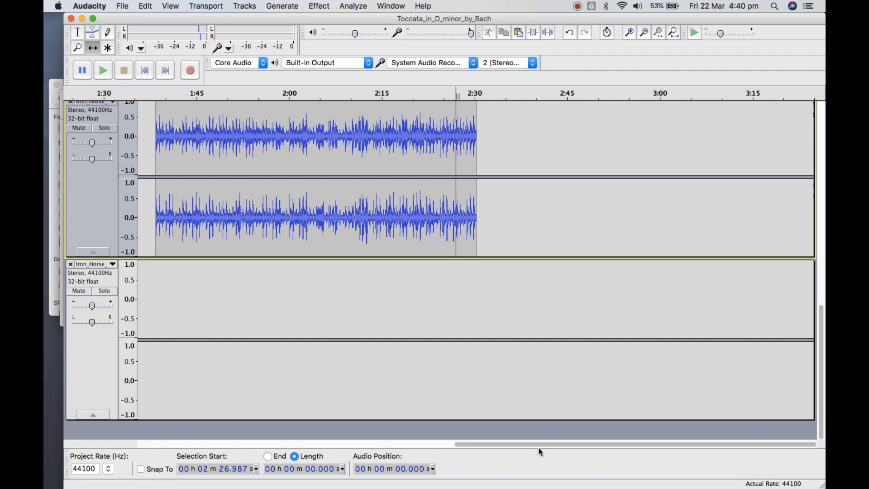
drag(539, 448, 123, 453)
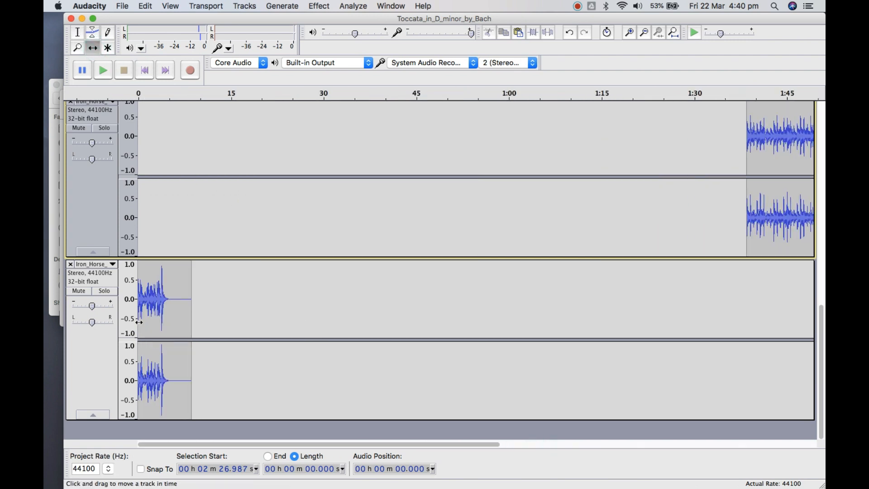
drag(138, 323, 824, 297)
scroll(773, 302, up, 1)
scroll(773, 302, down, 1)
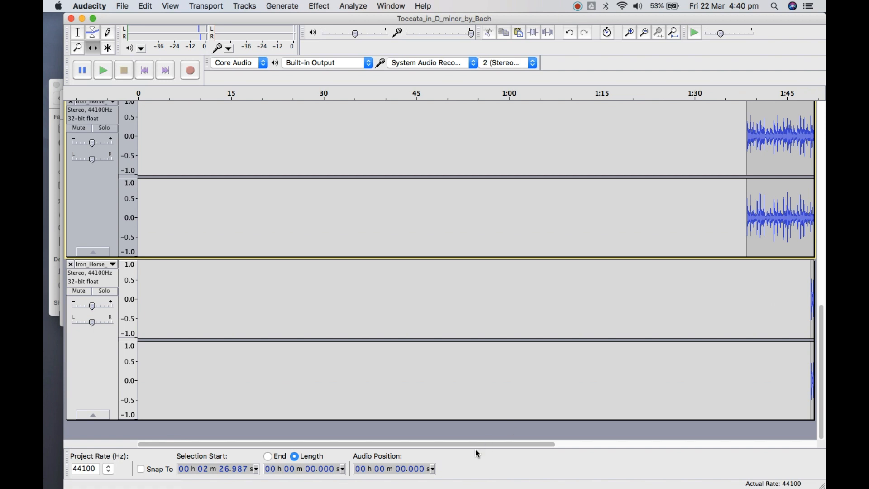
drag(477, 443, 719, 448)
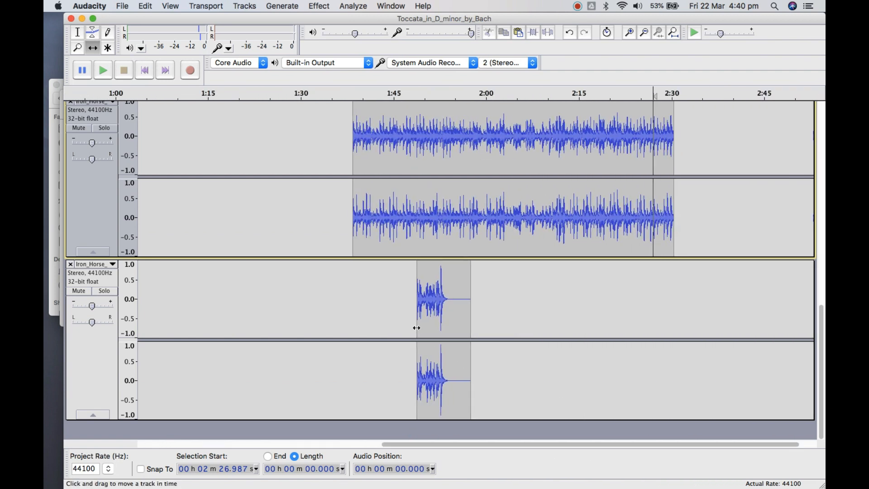
click(409, 314)
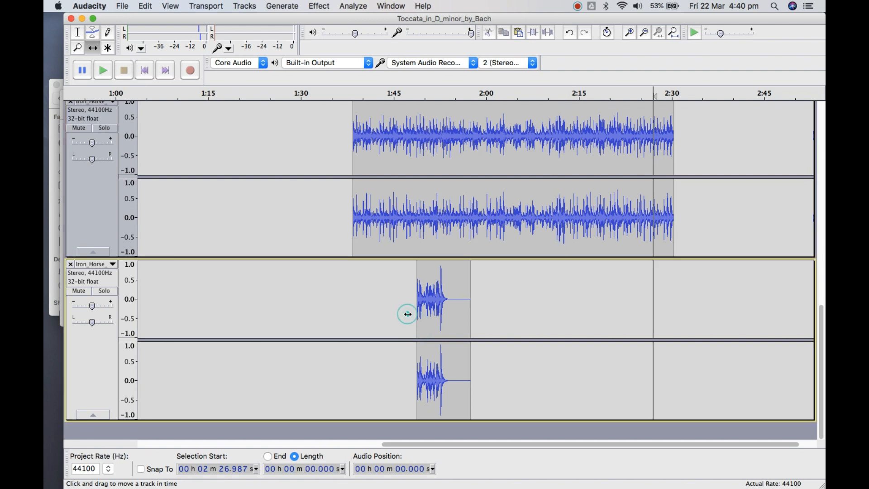
drag(416, 314, 676, 303)
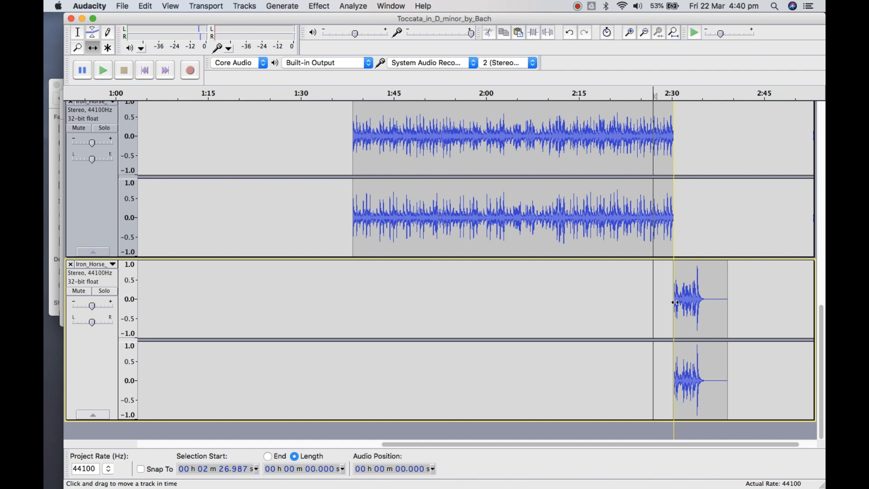
mouse_move(675, 302)
mouse_down()
mouse_move(719, 295)
mouse_move(674, 293)
mouse_up()
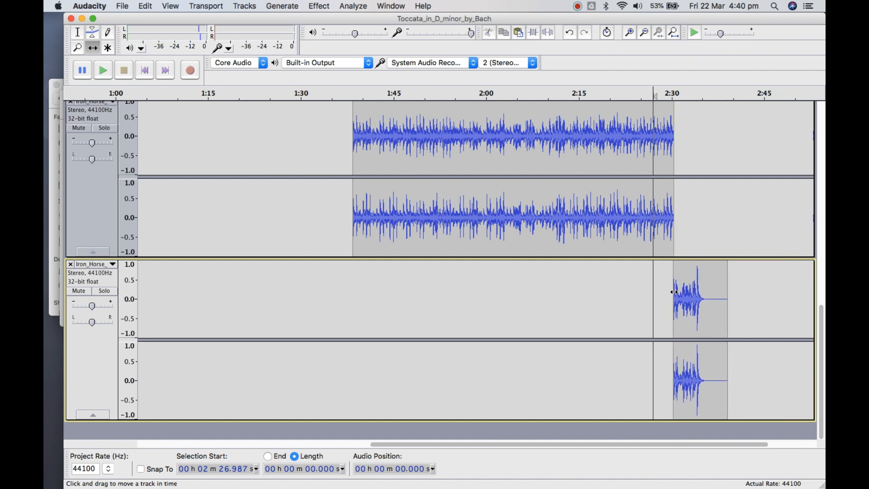
Play across the join between the two Iron Horse clips, starting from 2 min 26.987 s
click(631, 138)
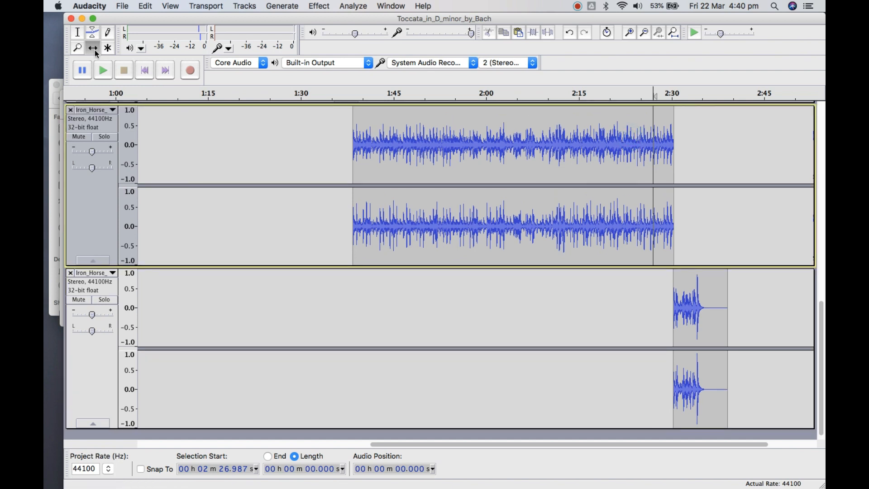
click(104, 71)
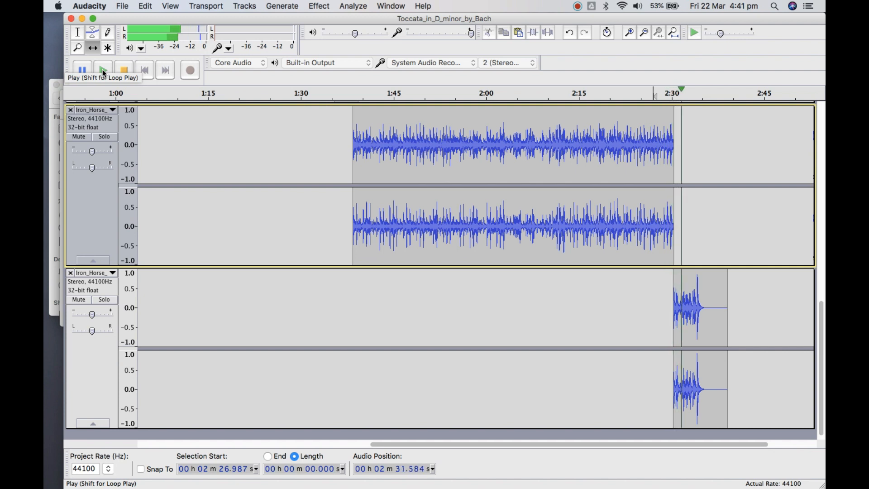
click(125, 71)
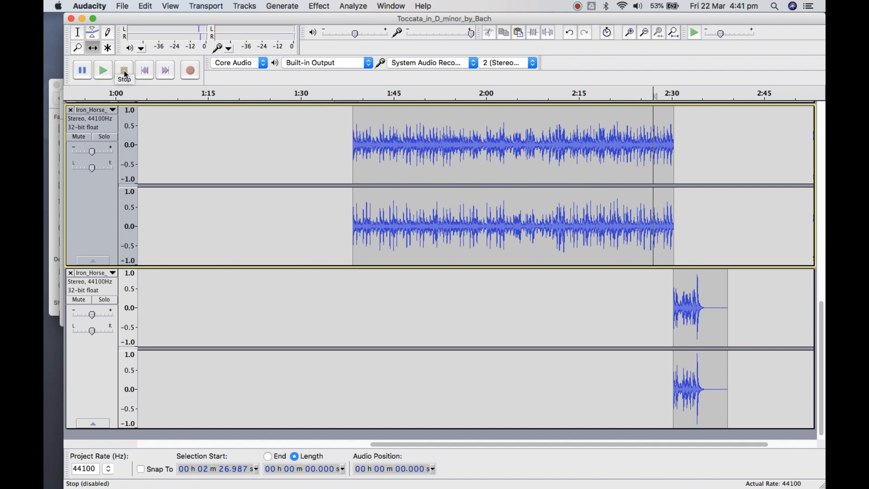
Place the selection cursor at 2 min 22.769 s and play through the join to the end of the song
click(78, 32)
click(627, 153)
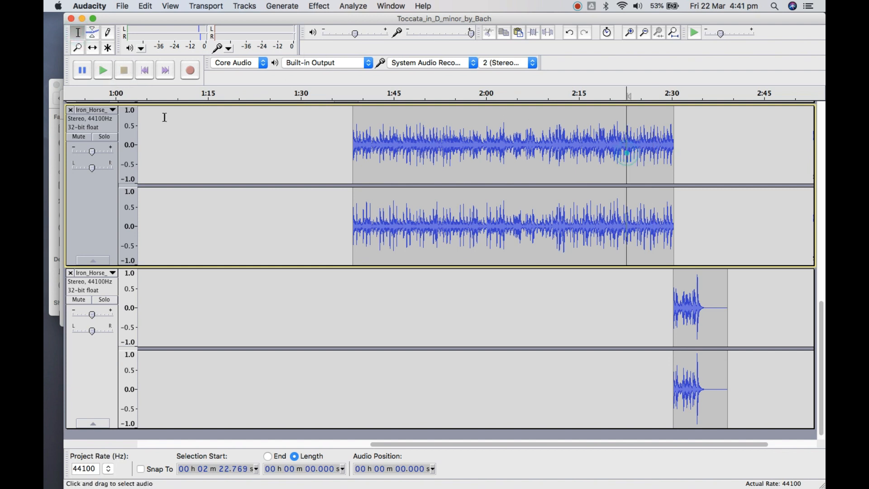
click(109, 76)
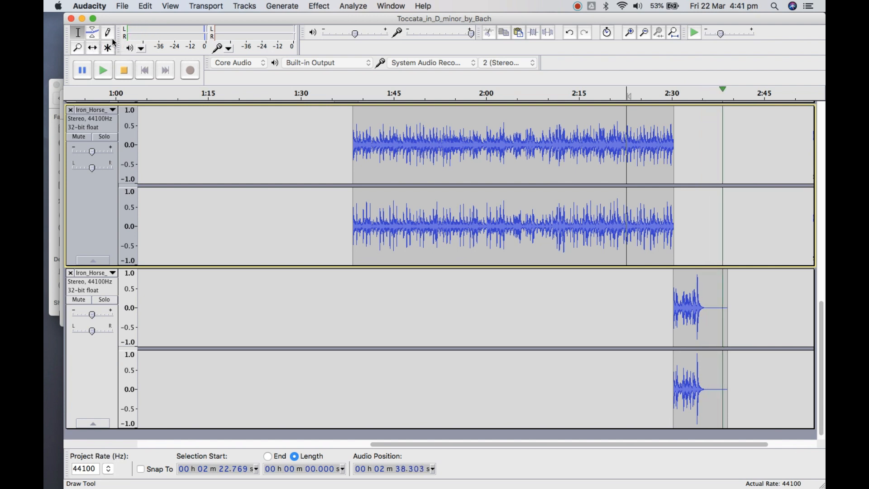
click(124, 70)
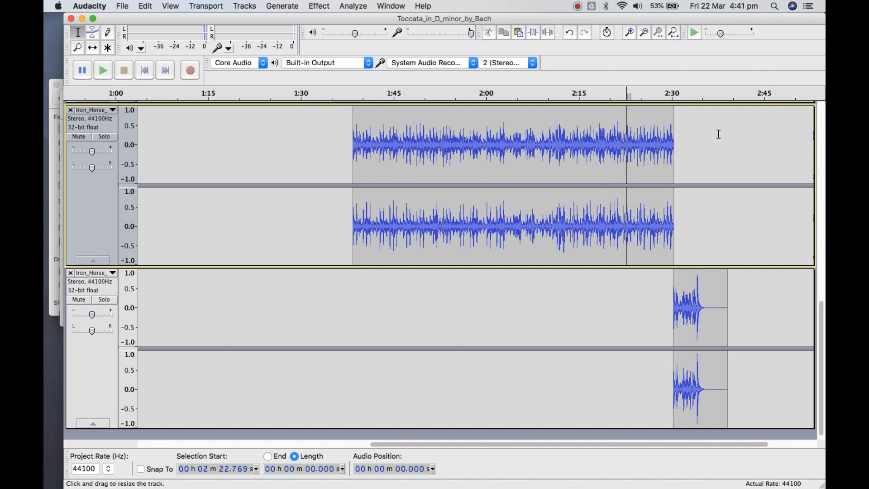
Select the silent tail of the ending clip, from 2 min 35.421 s to the clip's end
click(705, 306)
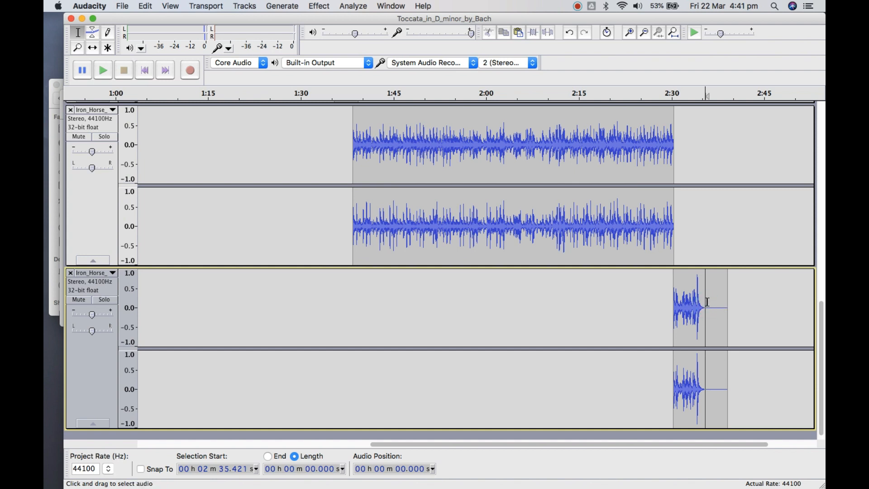
click(727, 291)
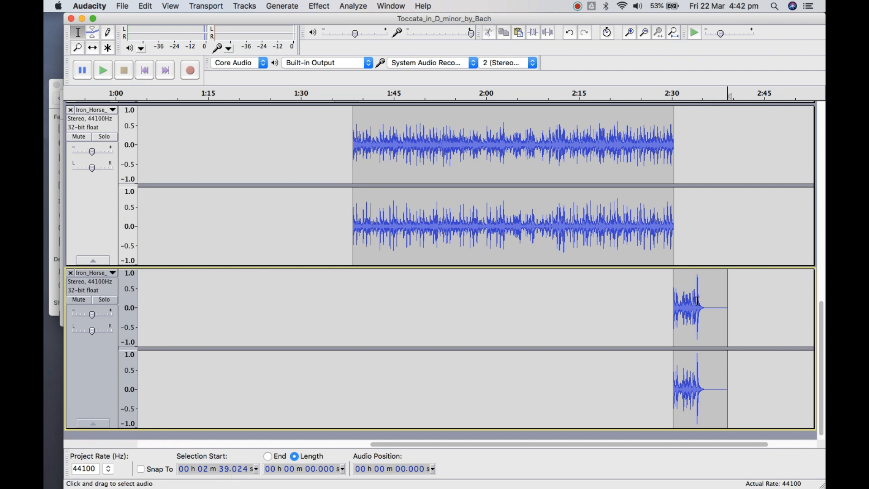
drag(706, 305, 727, 307)
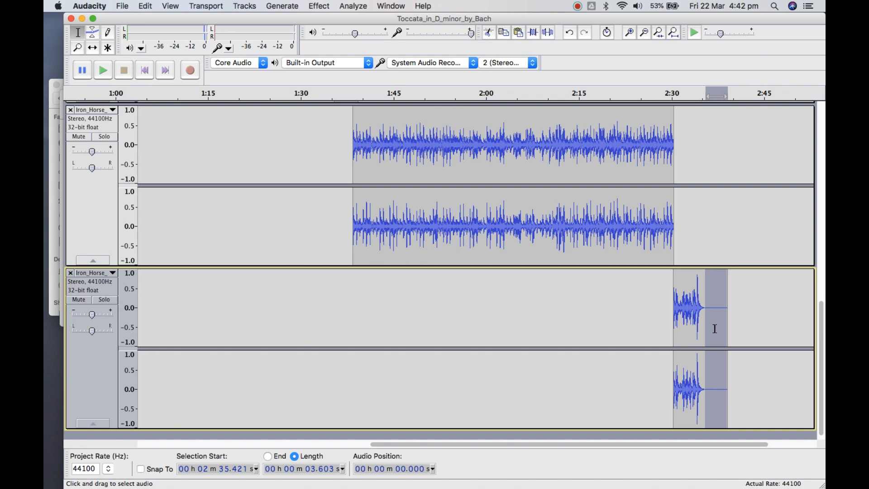
Place the cursor precisely at 2 min 35.286 s, where the ending clip's final note fades to silence in both channels
click(629, 32)
click(629, 32)
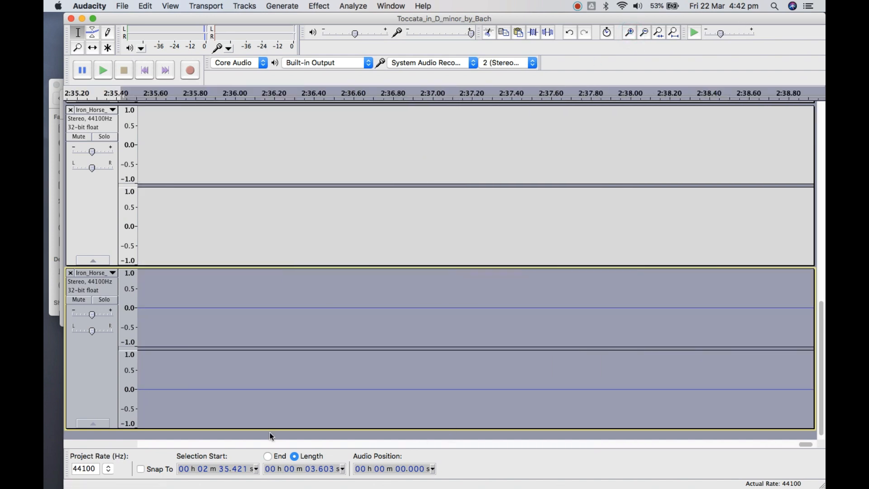
drag(809, 443, 797, 443)
click(588, 309)
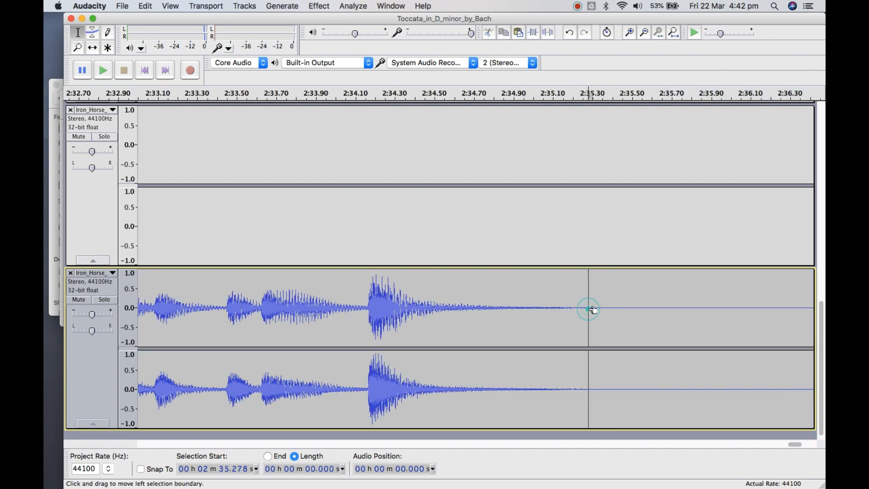
click(628, 32)
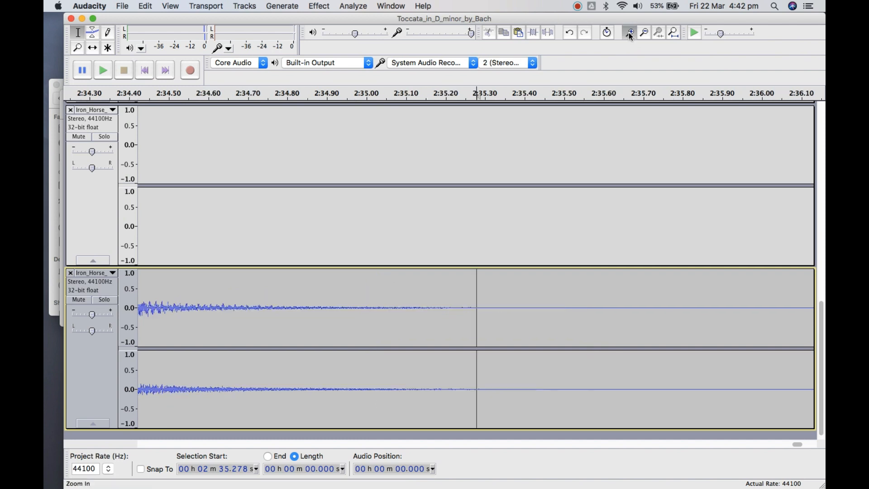
click(629, 32)
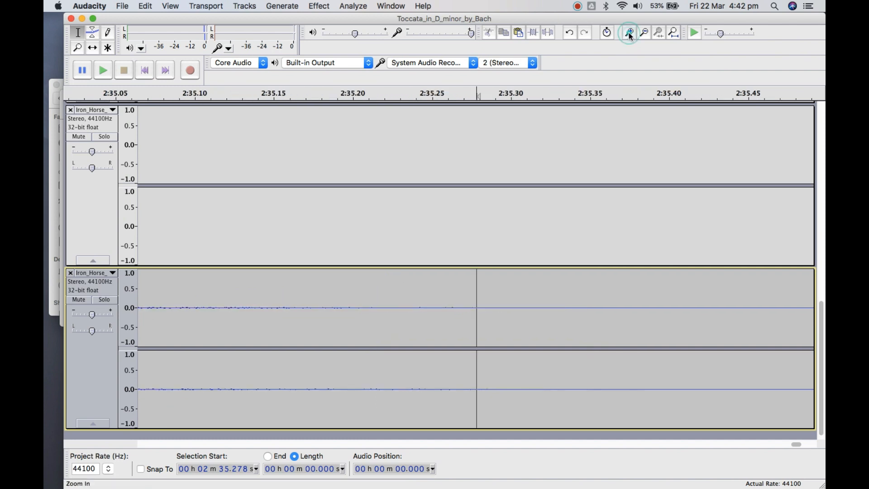
click(489, 388)
click(629, 35)
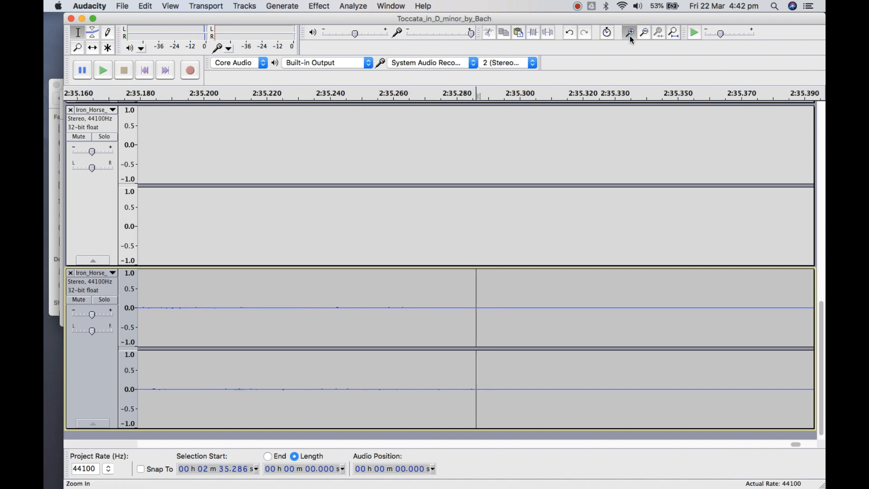
click(629, 36)
click(629, 35)
click(629, 36)
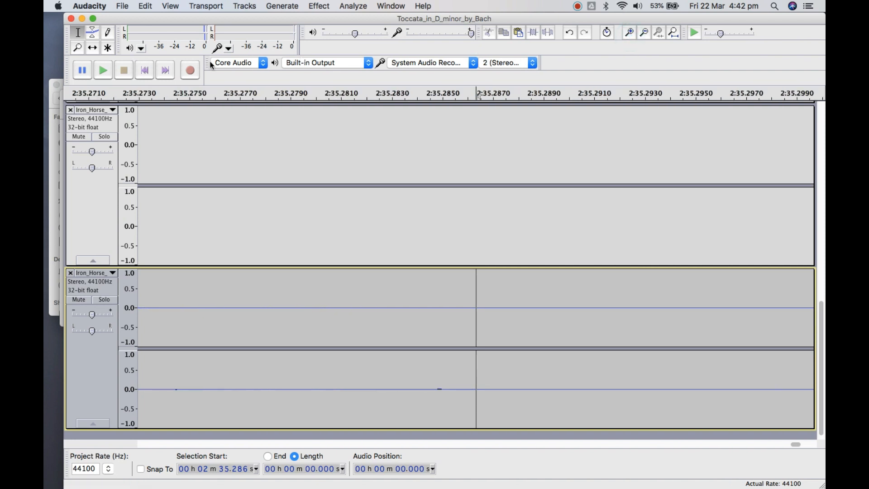
Cut the silence from 2 min 35.286 s to the end of the Iron Horse ending clip
click(643, 37)
click(644, 37)
click(643, 37)
click(644, 37)
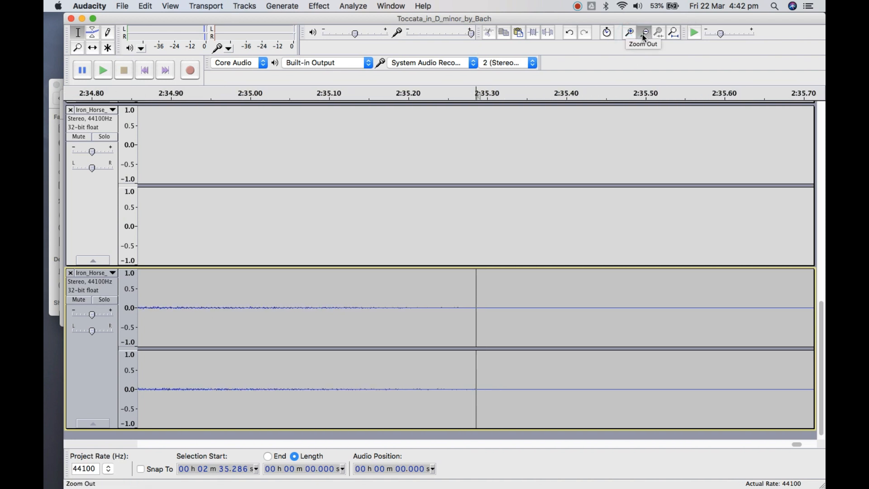
click(643, 37)
click(643, 37)
click(643, 37)
click(644, 37)
click(643, 38)
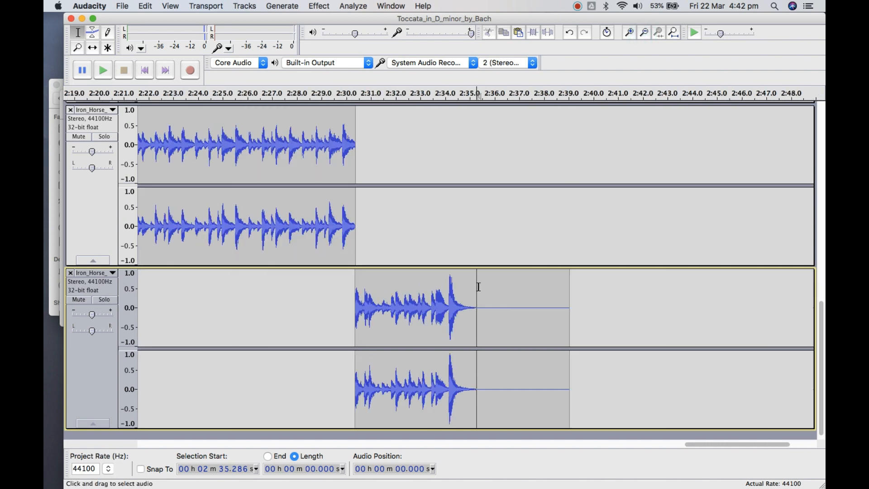
drag(482, 292, 574, 303)
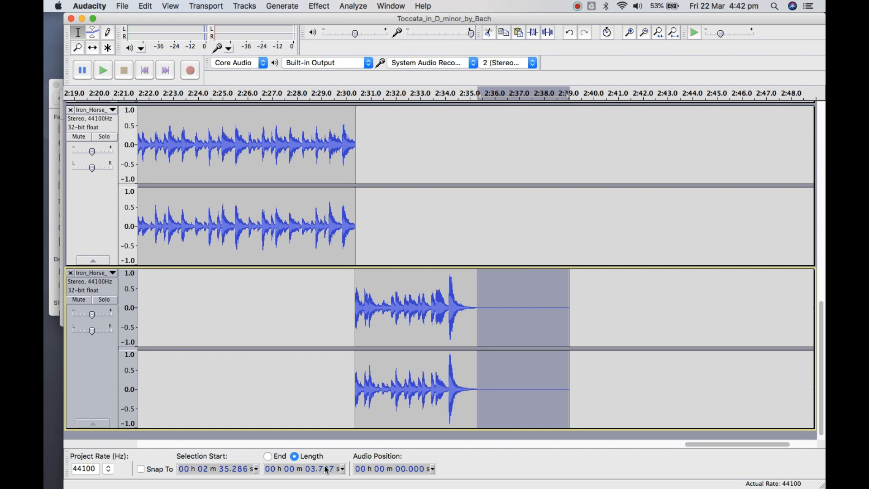
click(488, 36)
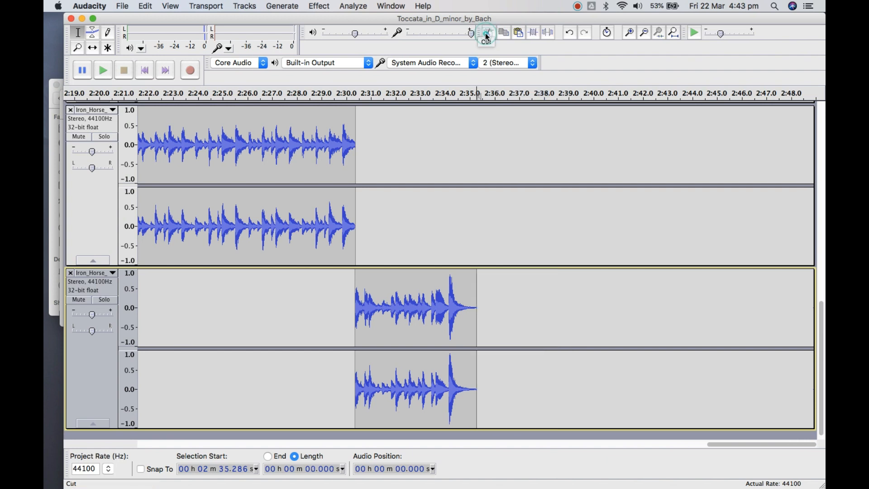
Apply the Leveller effect to all tracks with Moderate leveling and a -70 dB noise threshold
click(644, 34)
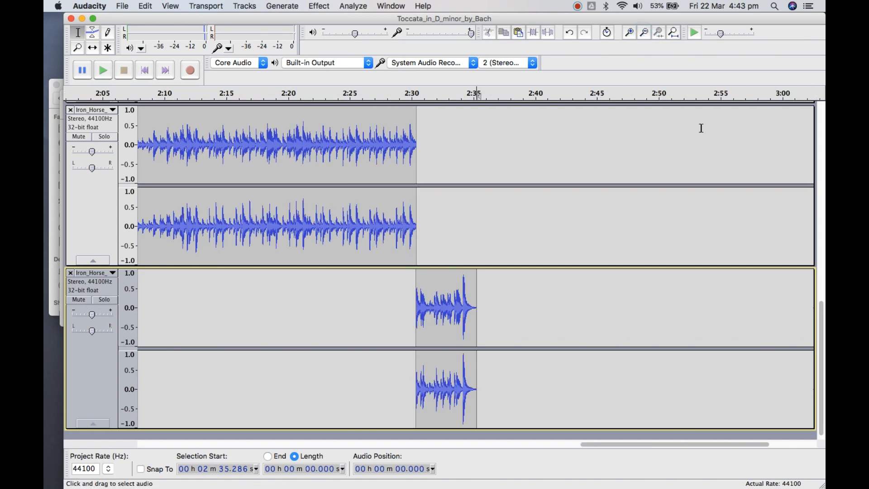
scroll(692, 173, up, 10)
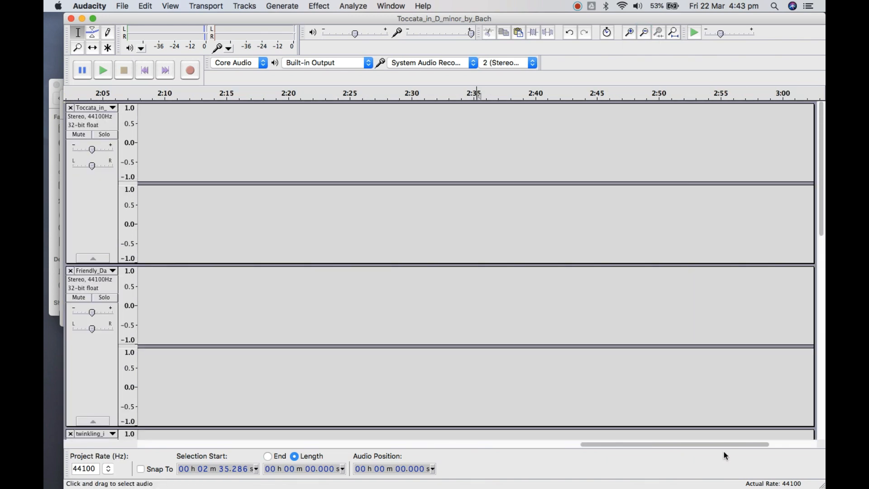
drag(729, 447, 282, 468)
mouse_move(223, 487)
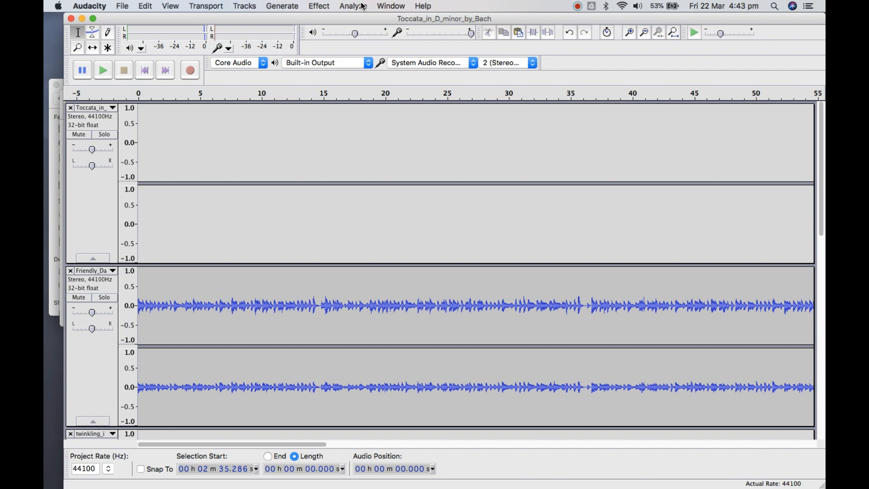
click(323, 8)
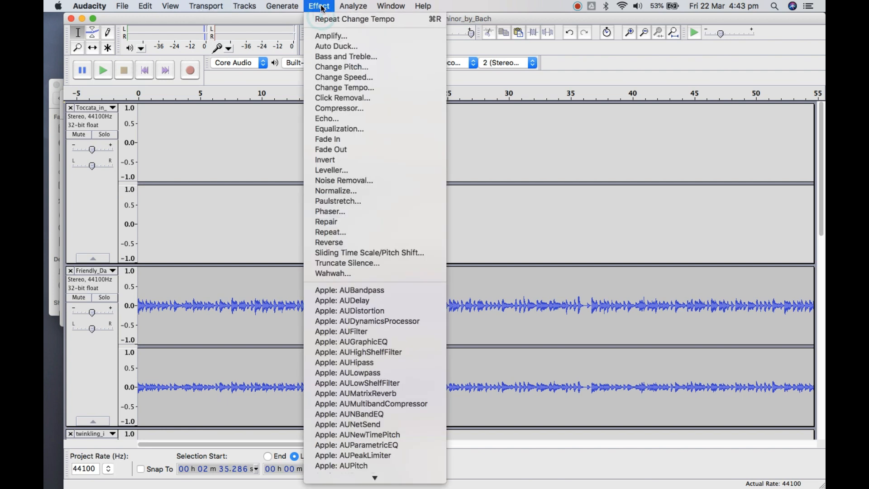
click(337, 173)
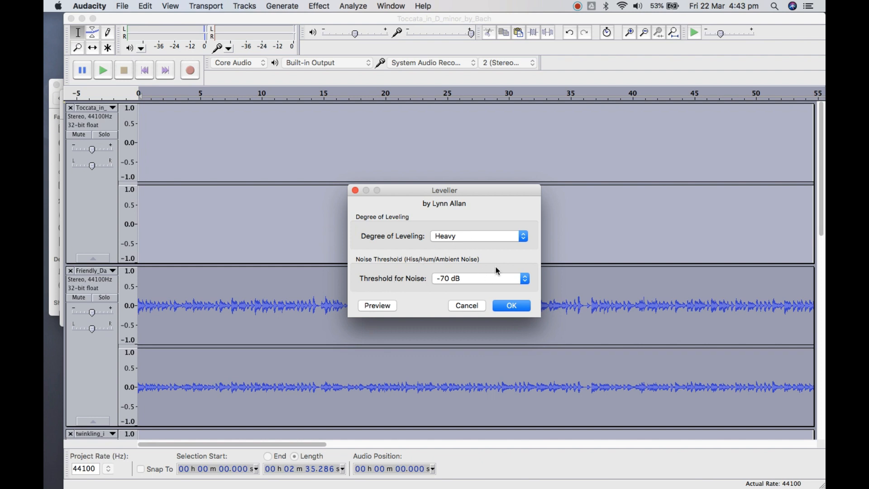
click(453, 239)
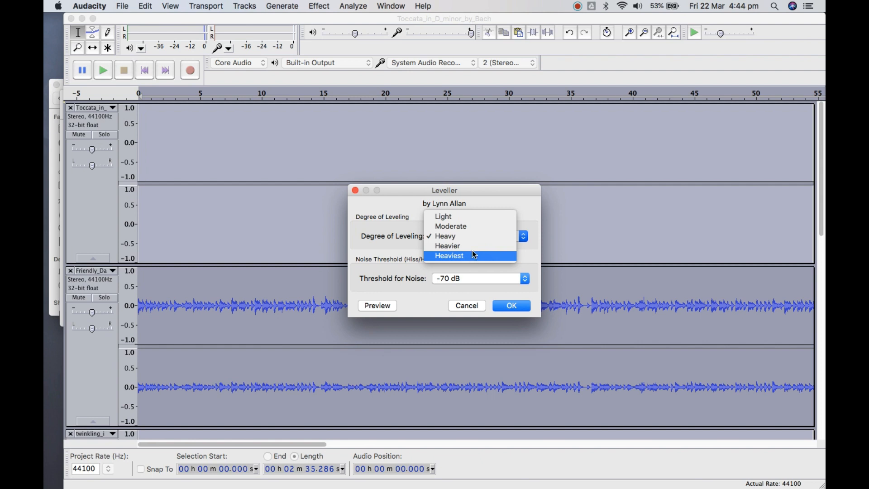
click(481, 231)
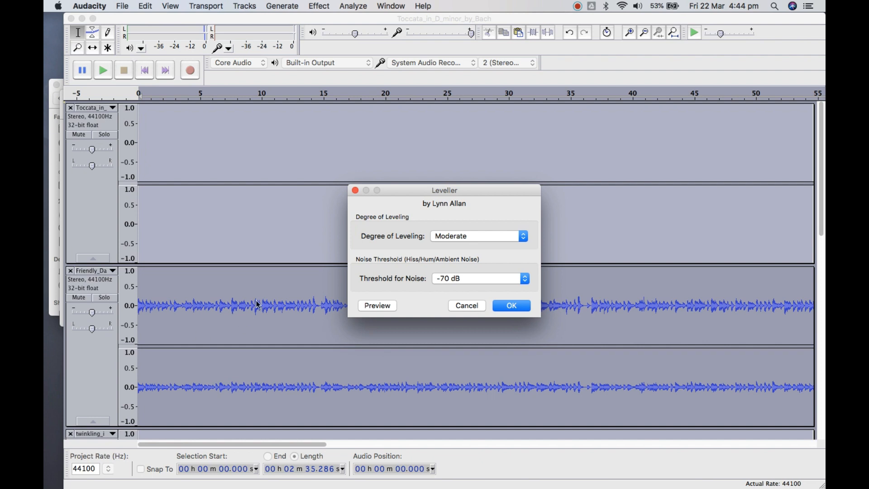
click(519, 307)
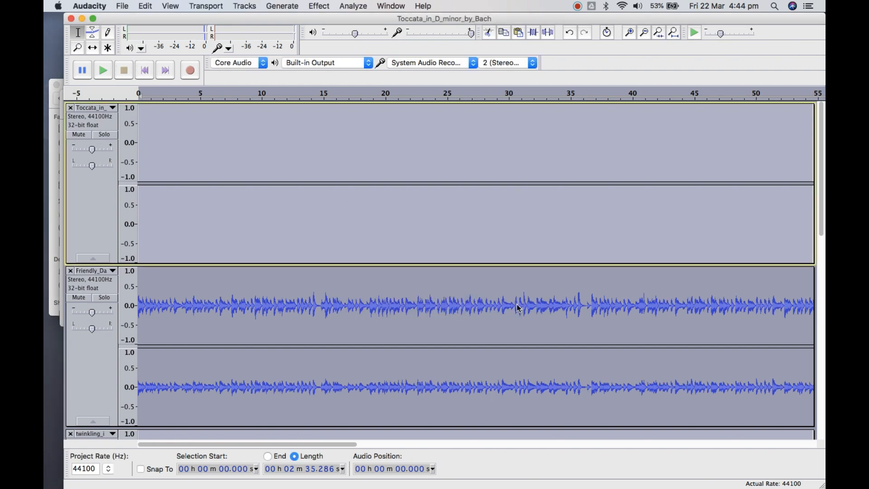
scroll(823, 195, down, 2)
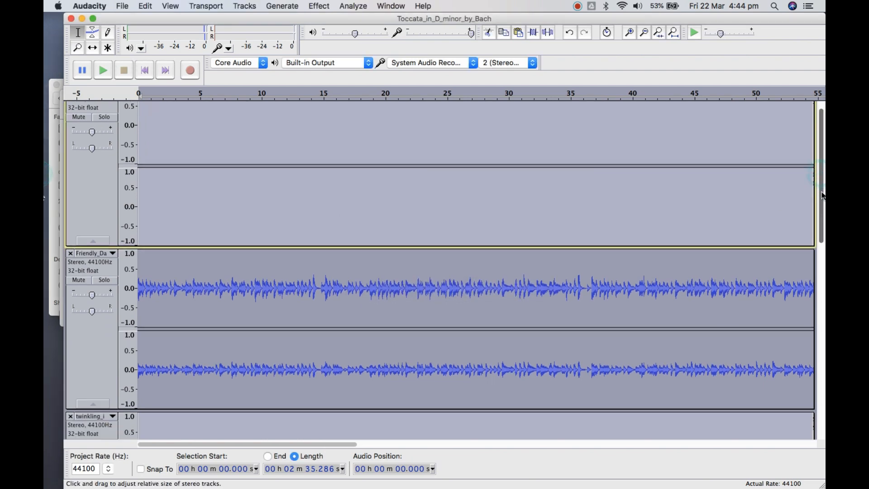
drag(823, 195, 783, 163)
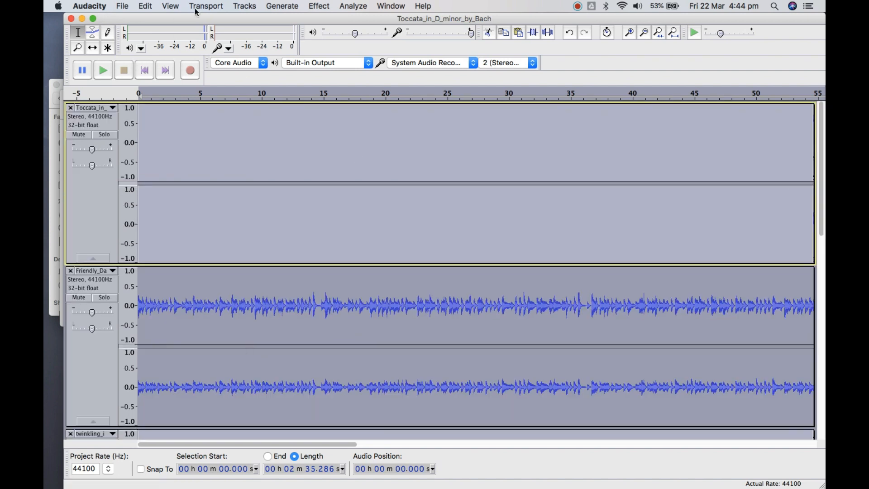
click(323, 6)
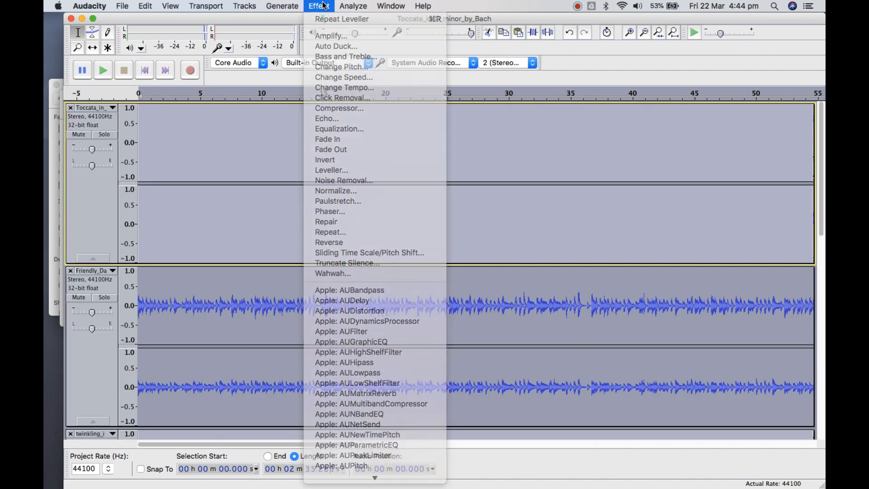
click(323, 7)
click(526, 330)
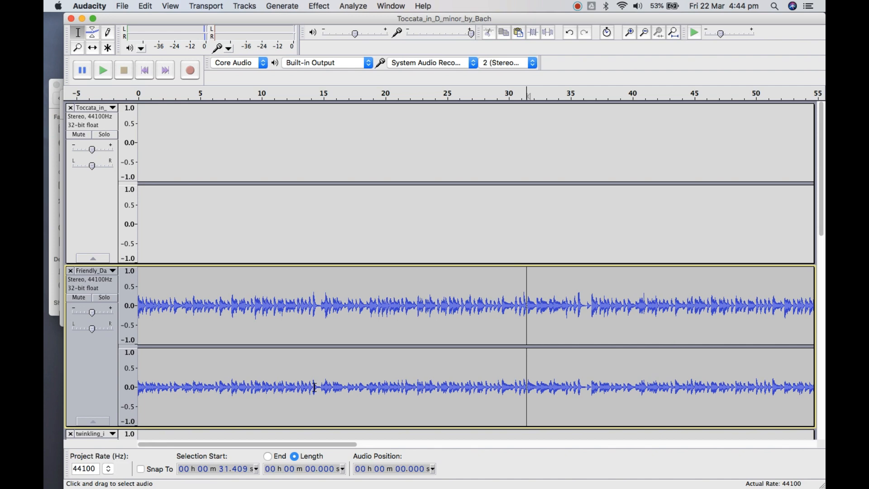
Select the loud final section of the Toccata clip, from 1 min 26.408 s to the clip's end
drag(349, 444, 545, 452)
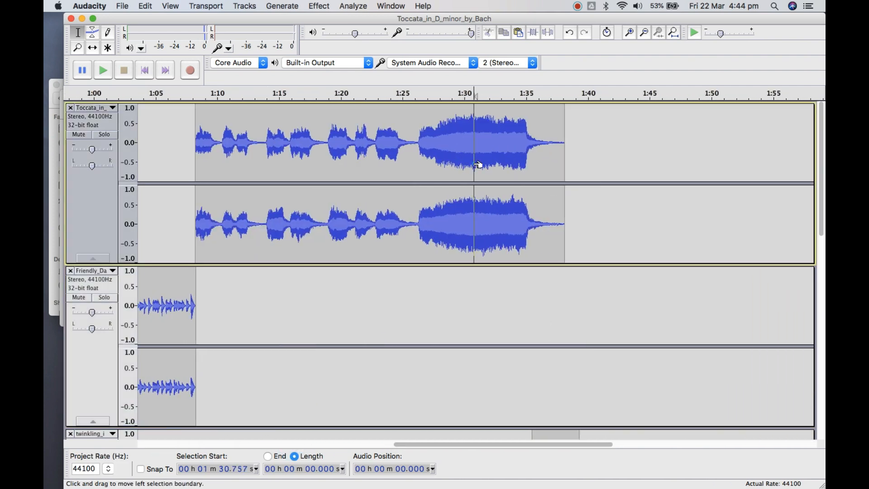
double_click(473, 163)
click(473, 164)
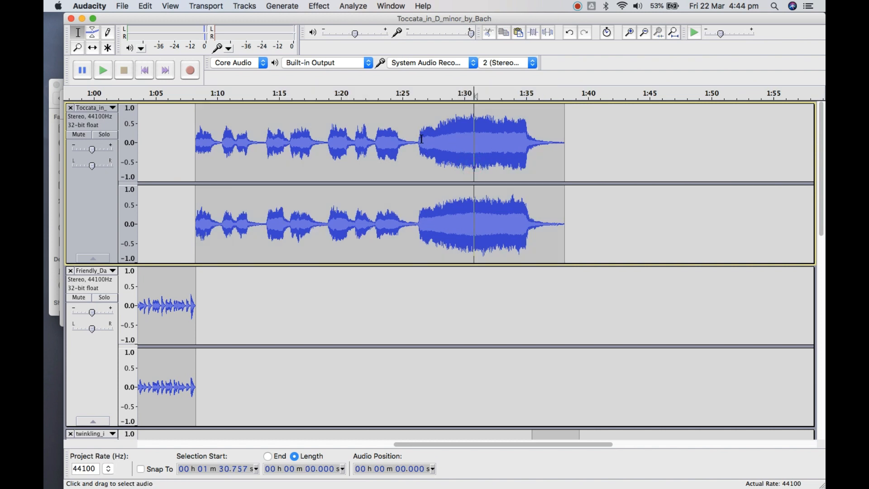
drag(419, 136, 564, 155)
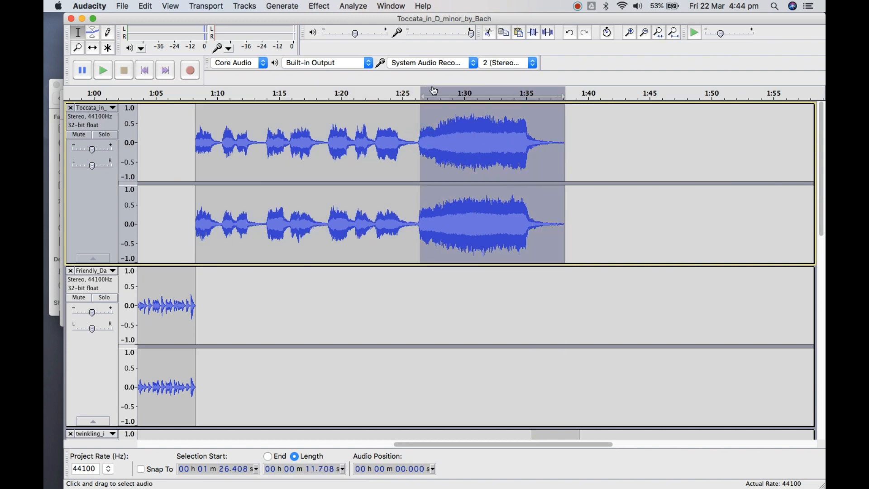
Amplify the selected Toccata section by 12 dB with clipping allowed
click(319, 5)
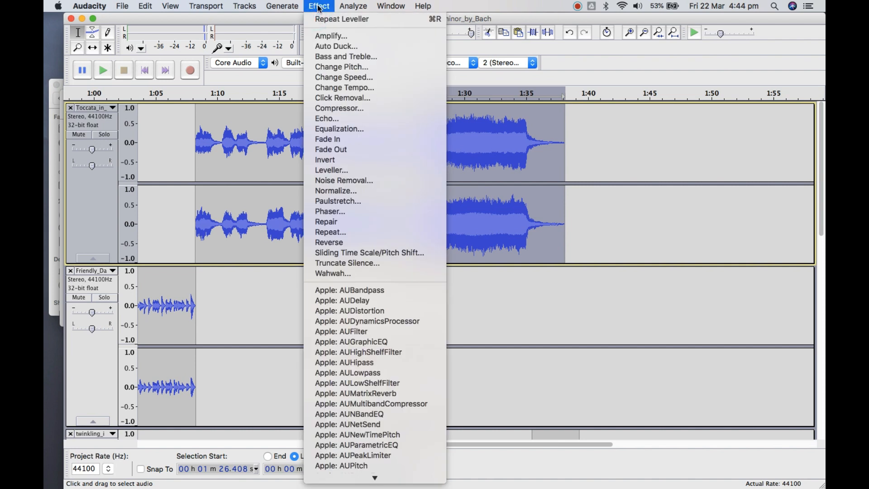
click(327, 40)
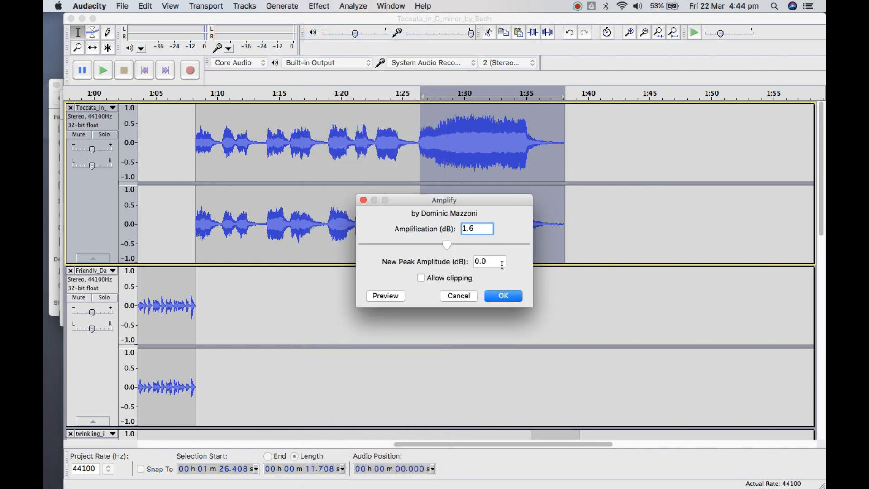
click(432, 280)
drag(476, 229, 452, 231)
text(12)
click(499, 299)
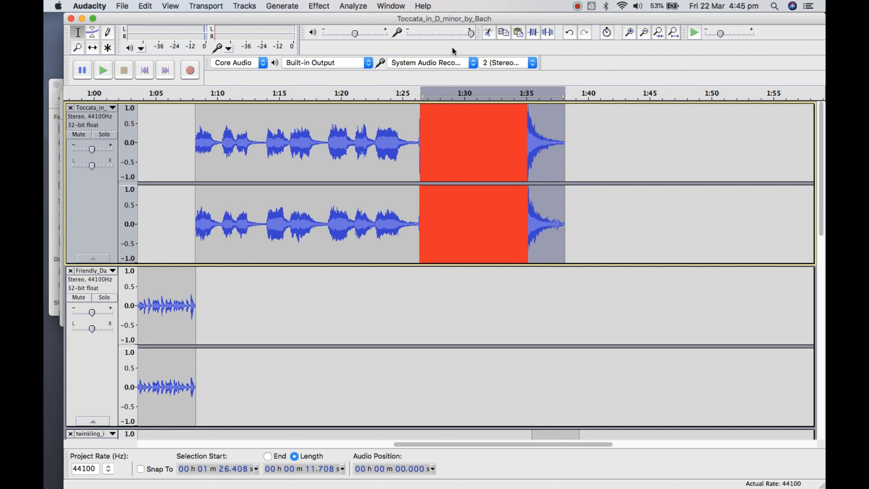
click(283, 7)
mouse_move(327, 6)
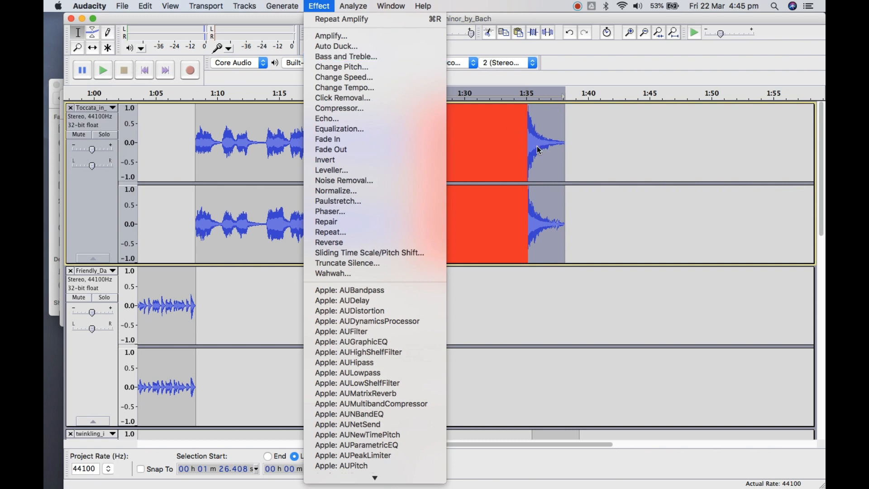
click(550, 153)
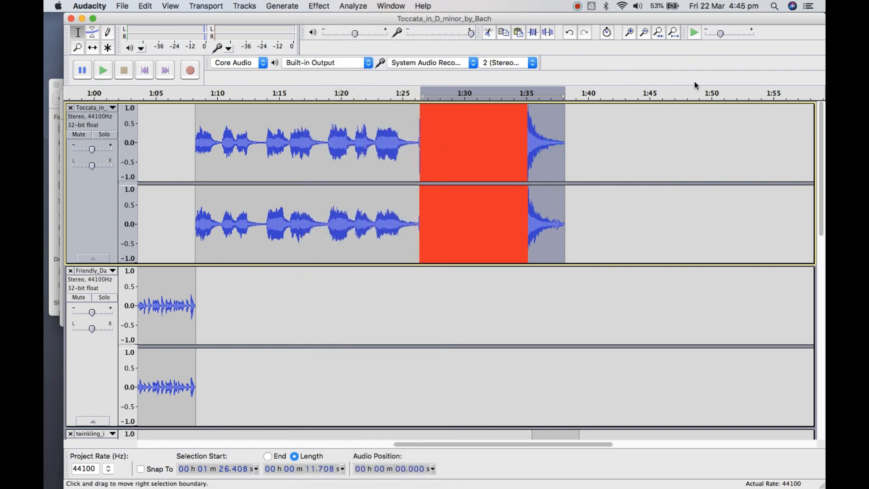
Examine the clipped peaks in the amplified Toccata section around 1 min 32 s at close range
click(629, 34)
click(629, 34)
click(629, 34)
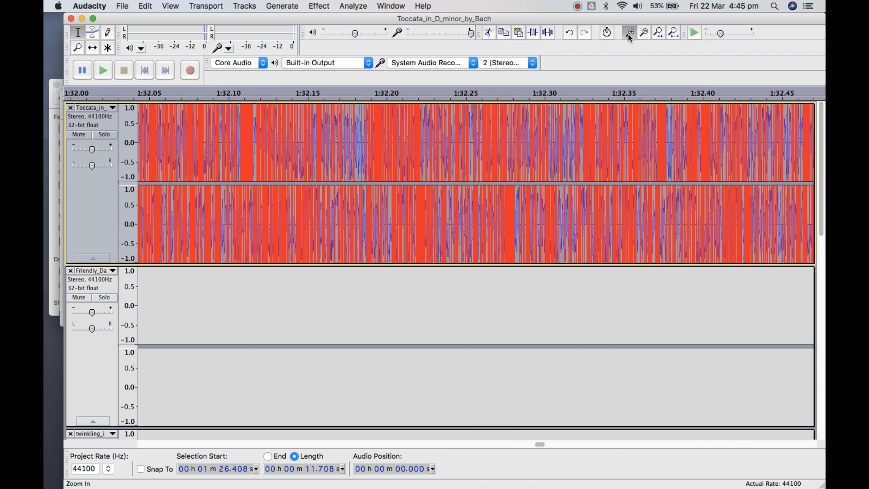
click(629, 34)
click(630, 34)
click(630, 35)
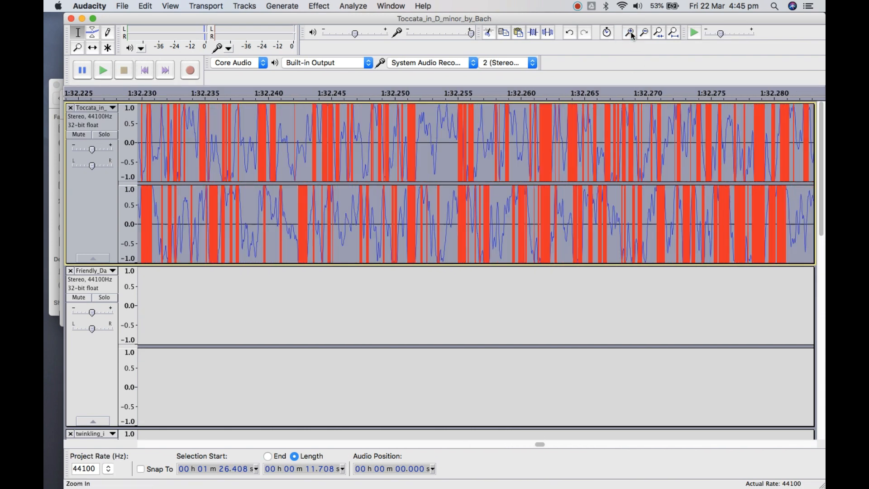
click(632, 35)
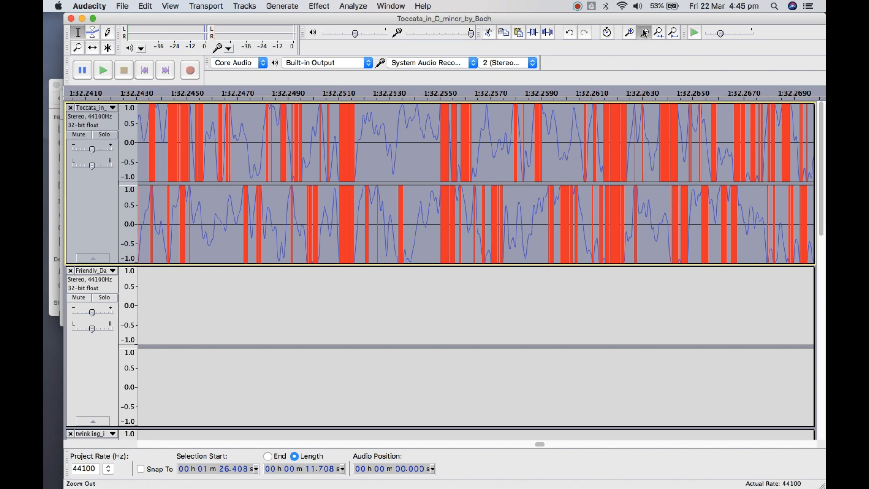
click(644, 33)
click(644, 32)
click(644, 32)
click(644, 33)
click(644, 32)
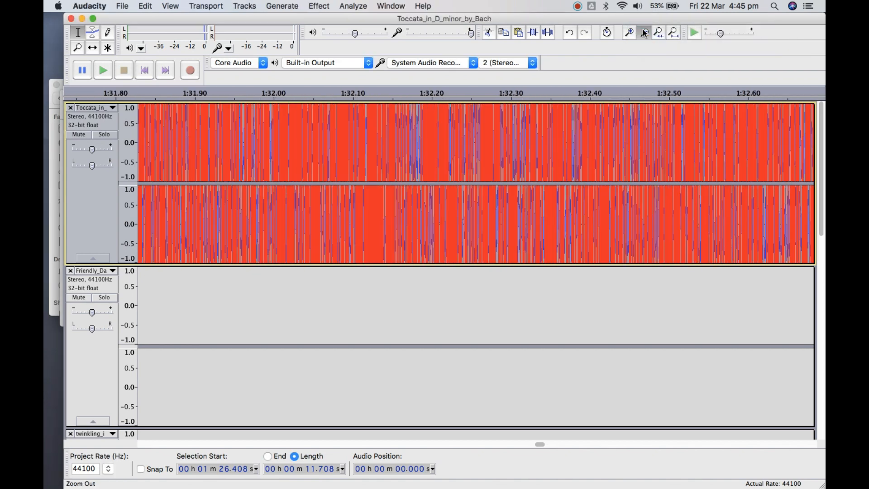
click(644, 32)
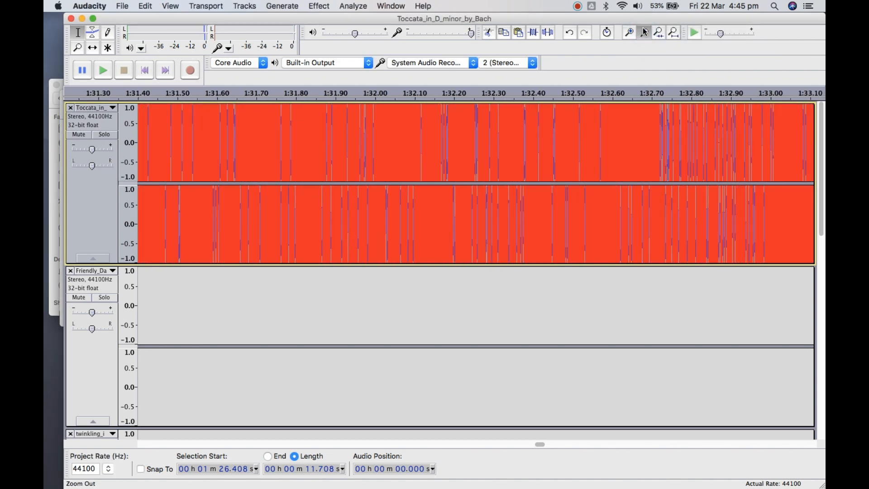
click(644, 33)
Play the Toccata clip from 1 min 23.048 s through the clipped section, and stop playback after the clip ends
drag(540, 448, 495, 445)
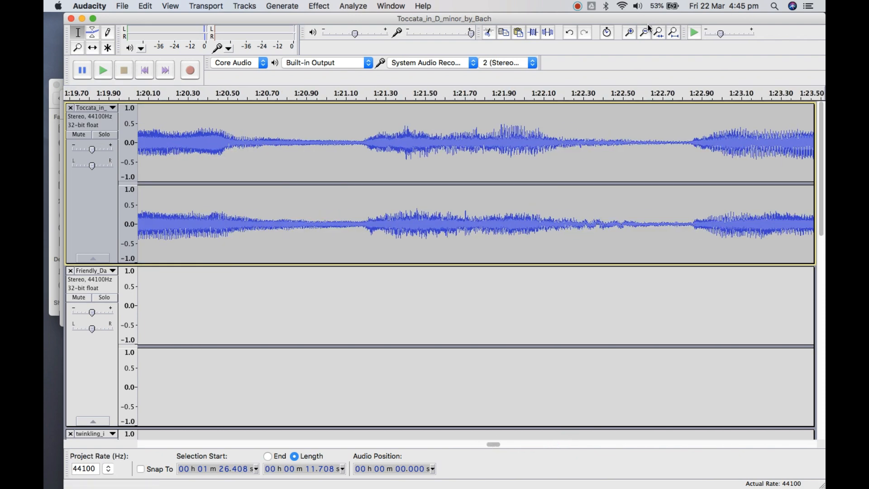
click(648, 36)
click(647, 36)
click(648, 36)
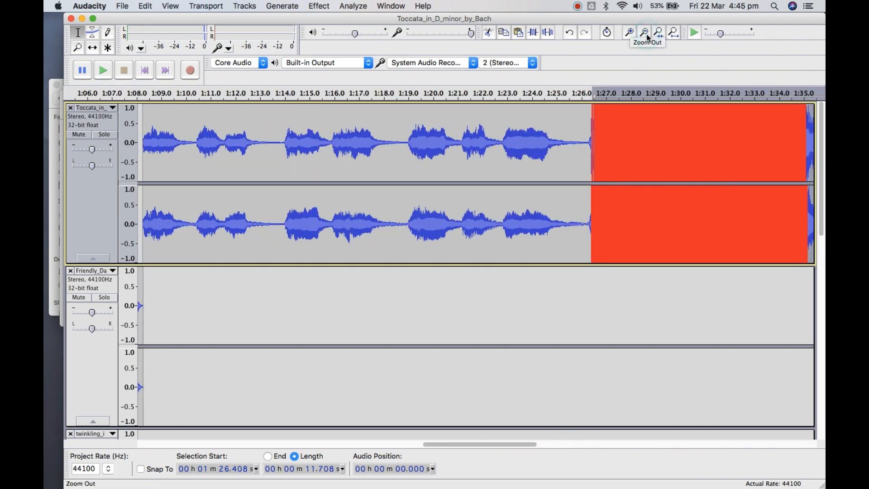
click(508, 124)
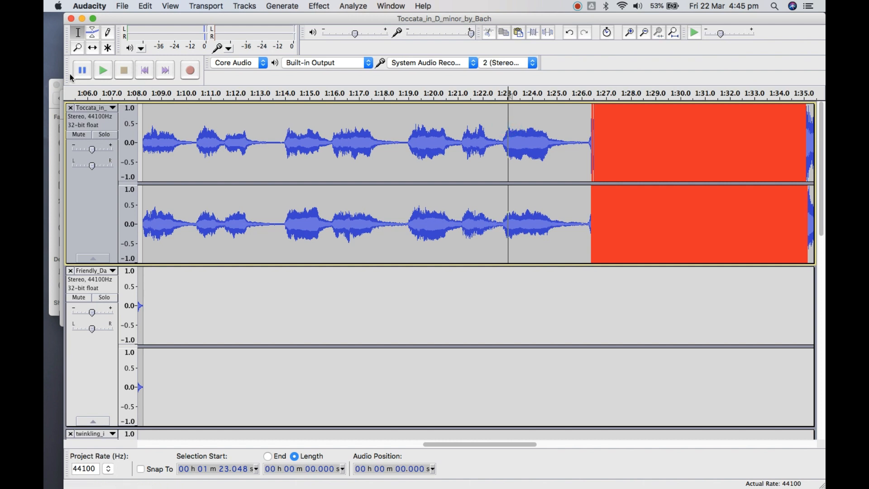
click(100, 73)
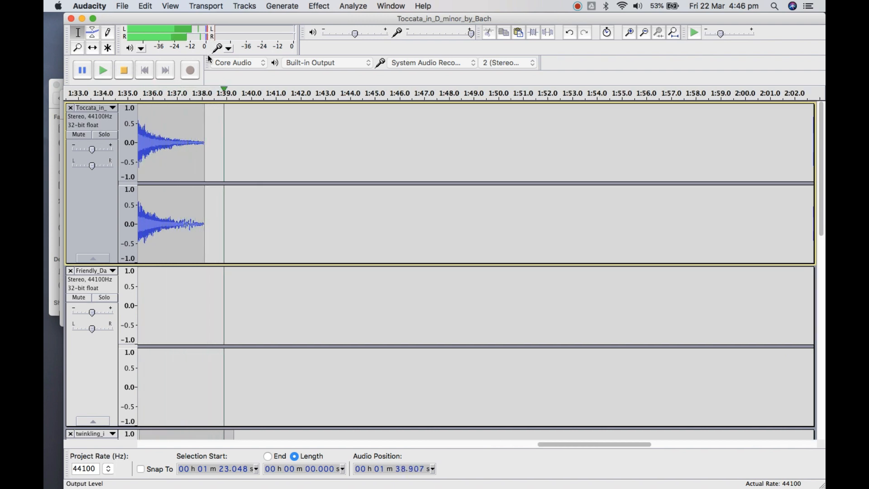
click(126, 70)
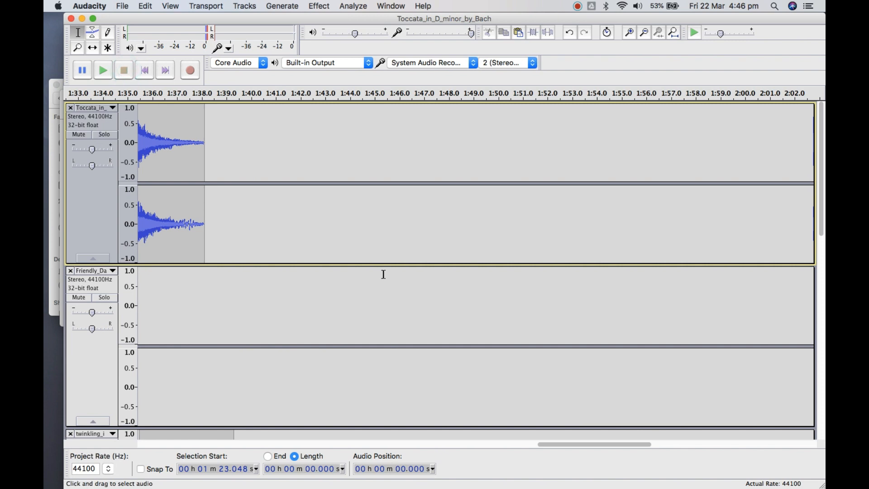
Run Leveller again on all tracks at Moderate and -70 dB, and place the cursor in the amplified Toccata section at 1 min 29.549 s
click(319, 7)
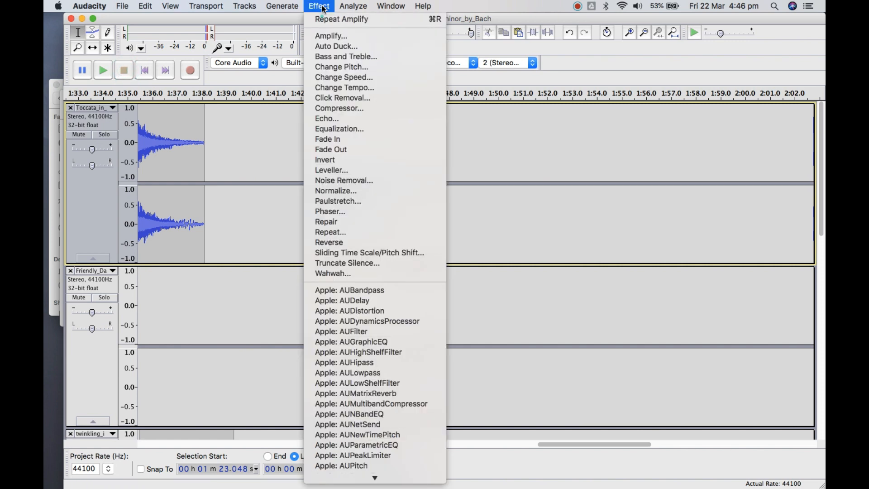
click(347, 174)
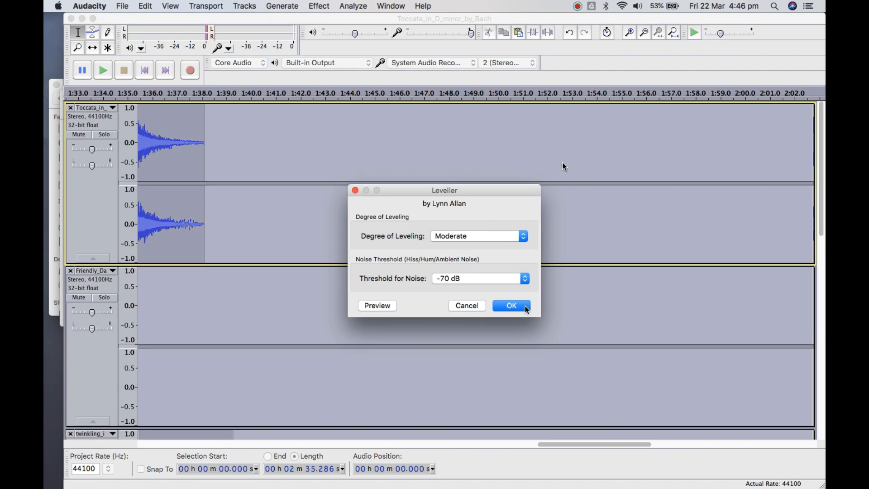
click(512, 308)
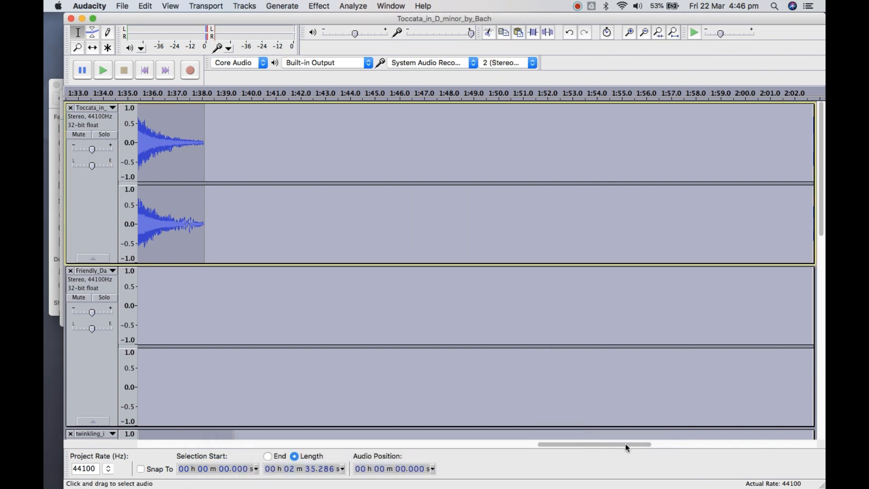
drag(623, 444, 529, 462)
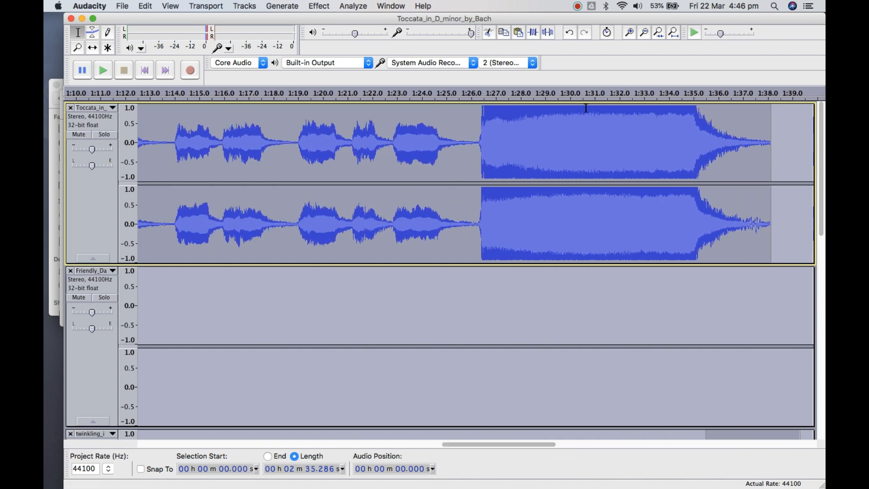
click(560, 178)
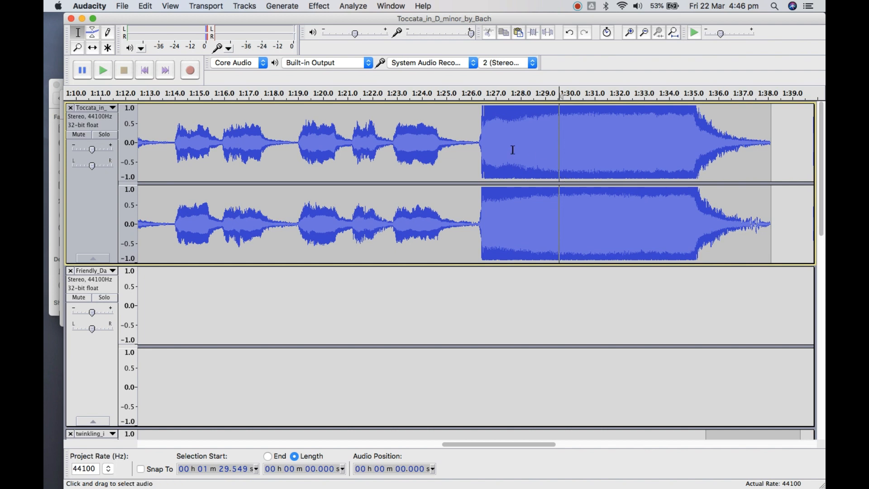
Play the levelled Toccata from 1 min 25.178 s into the loud section, and stop playback
click(452, 143)
click(324, 6)
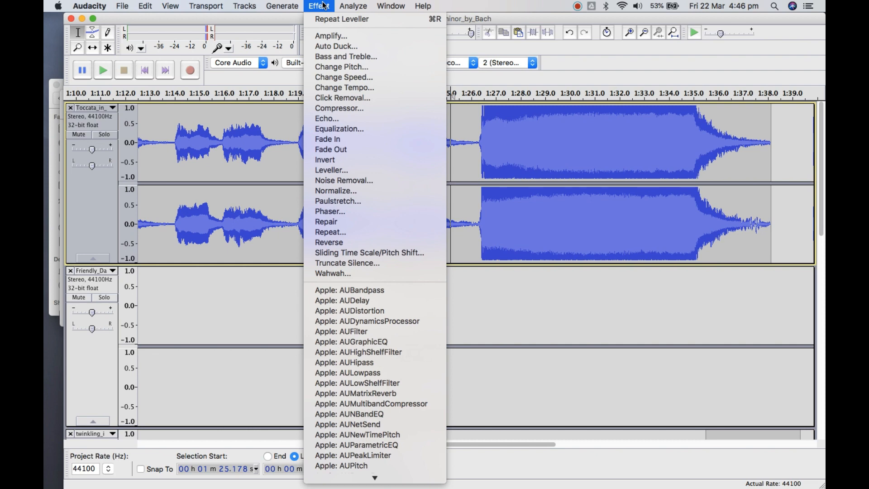
click(324, 5)
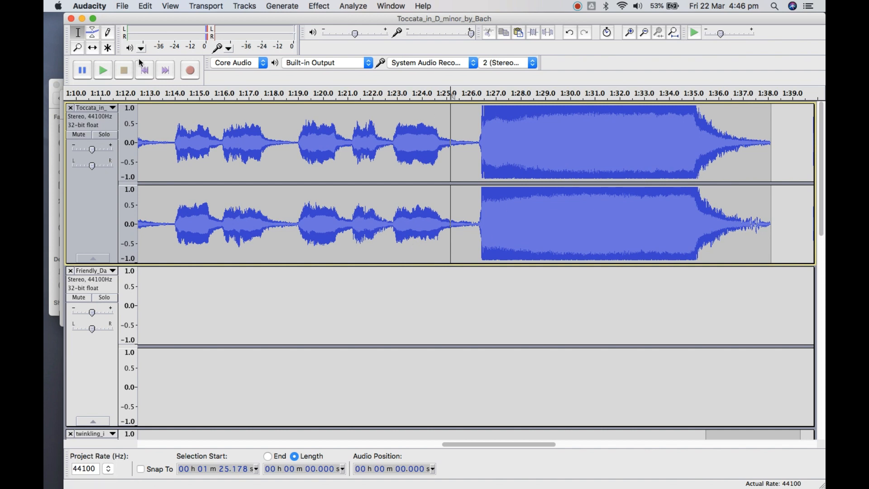
click(104, 70)
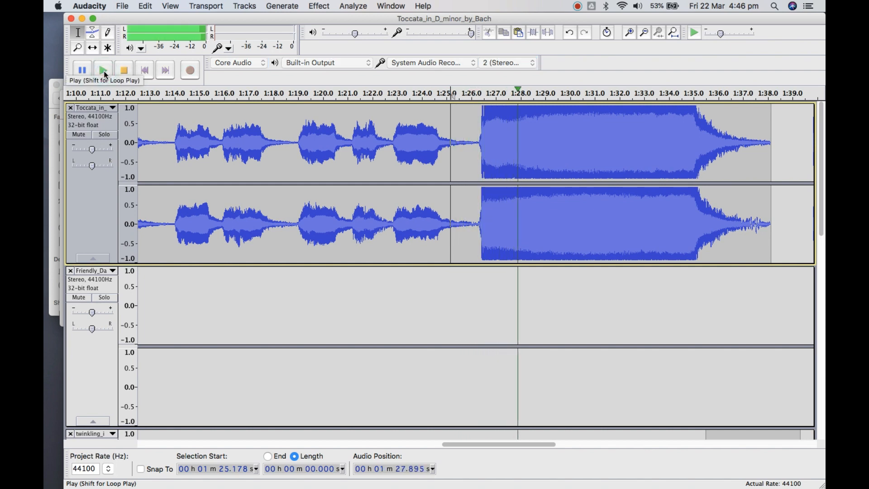
click(122, 72)
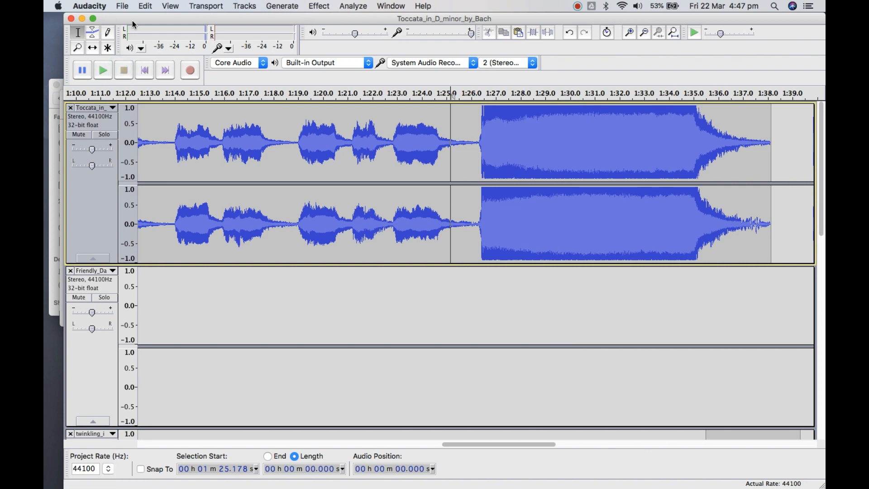
Undo the last Leveller and Amplify effects, and place the cursor in the restored Toccata section at 1 min 28.451 s
click(146, 6)
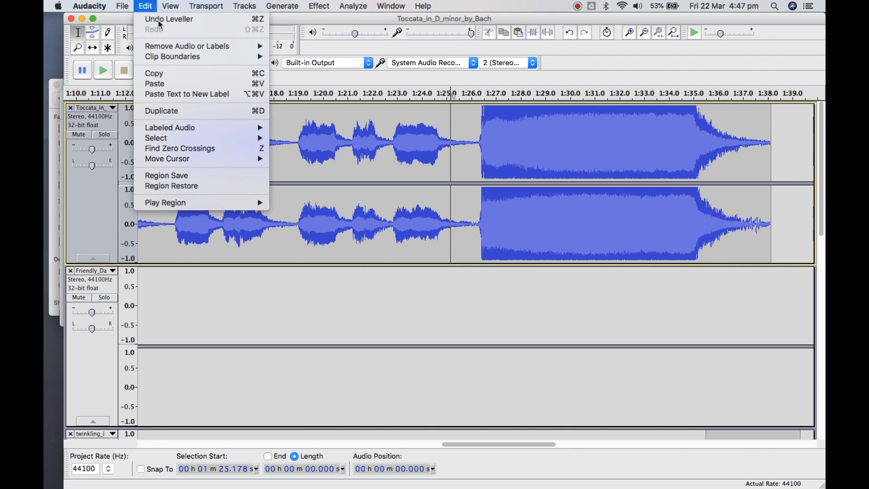
click(159, 21)
click(145, 6)
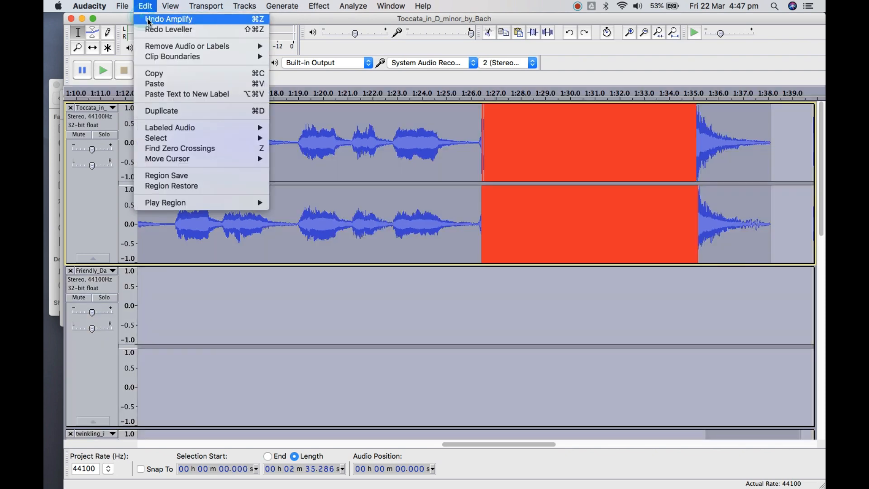
click(149, 21)
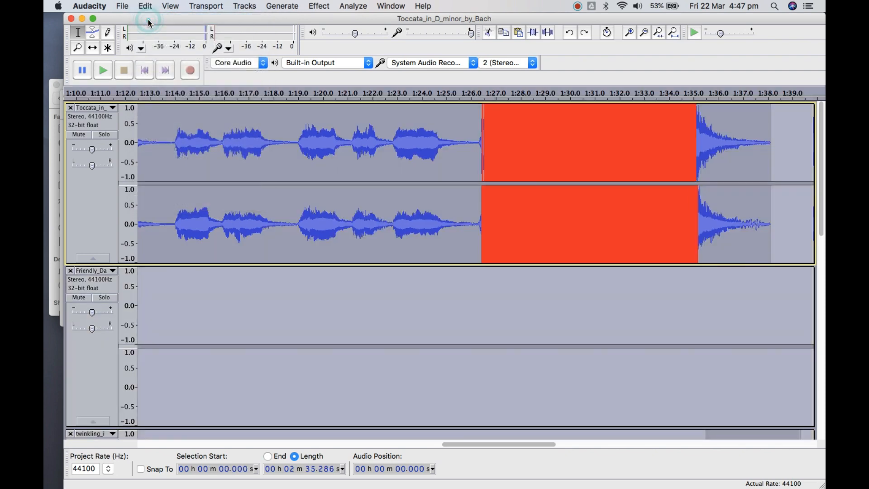
click(531, 149)
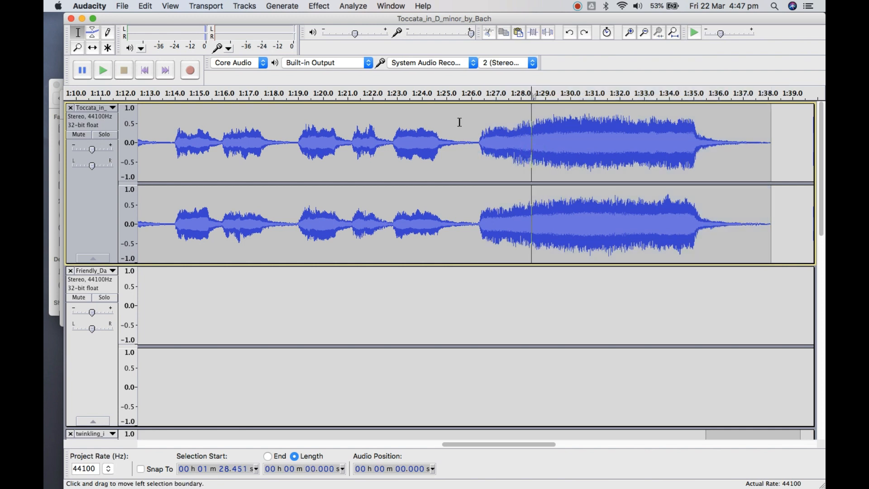
click(146, 6)
click(146, 6)
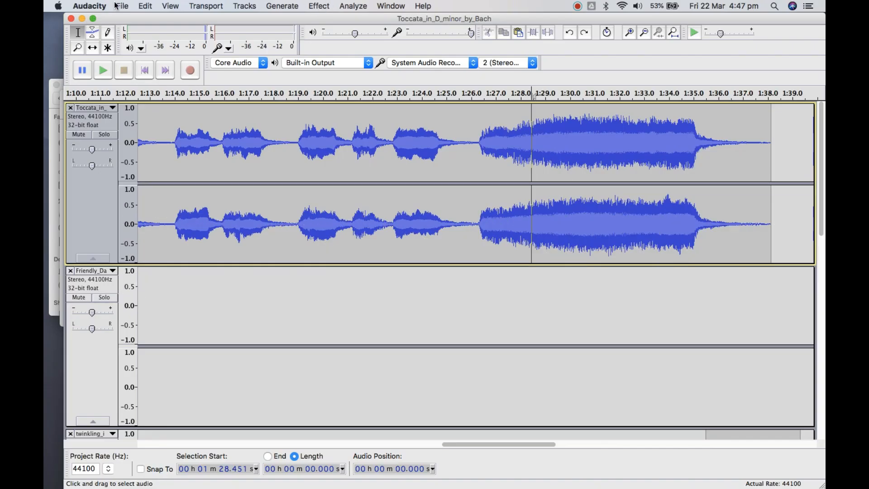
Save the project to the Desktop as an Audacity project named Sample Dance Edit
click(120, 7)
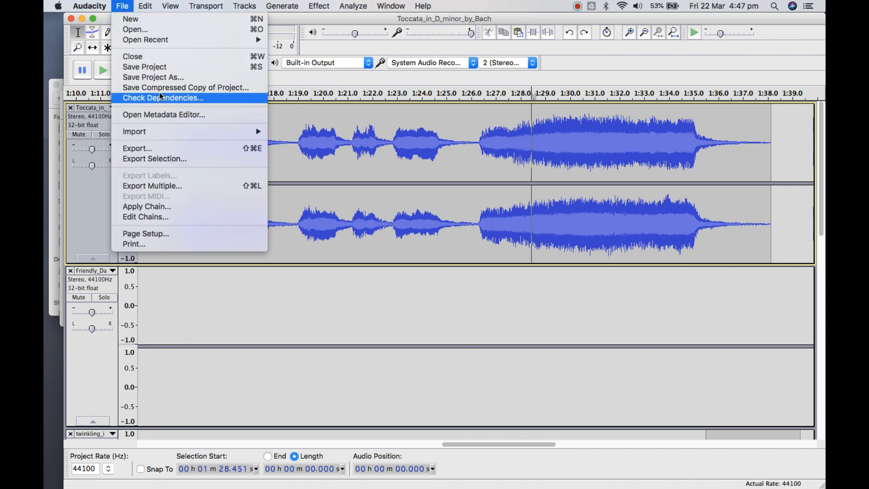
click(171, 81)
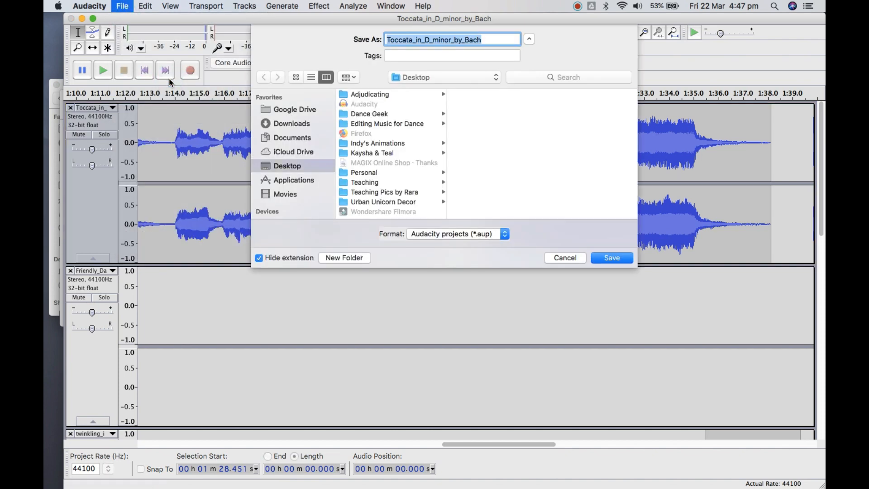
click(497, 37)
drag(496, 37, 376, 36)
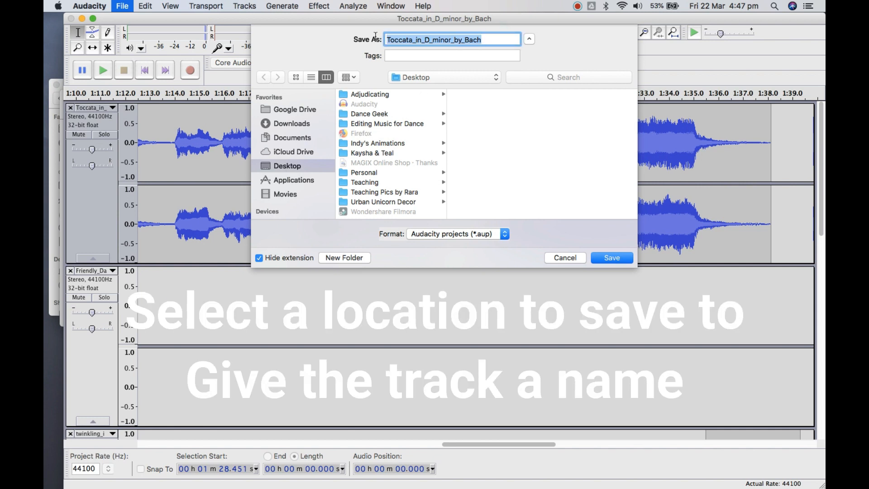
text(Sample Dance Edit)
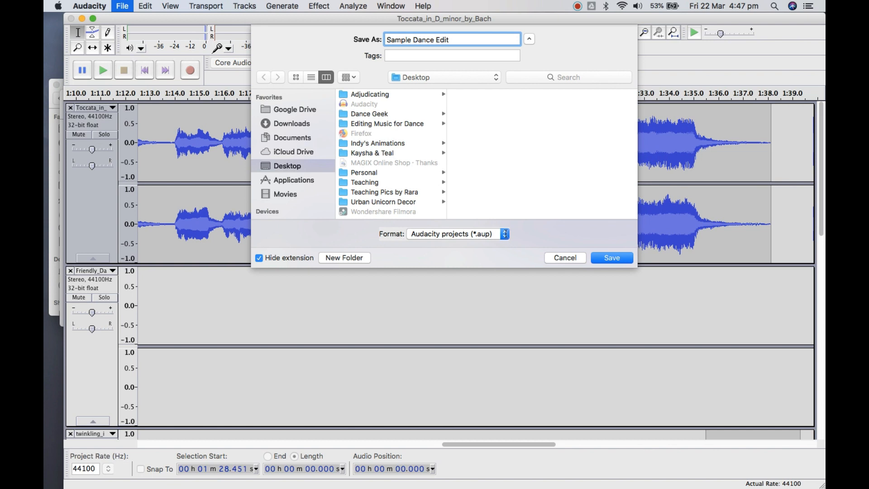
click(618, 261)
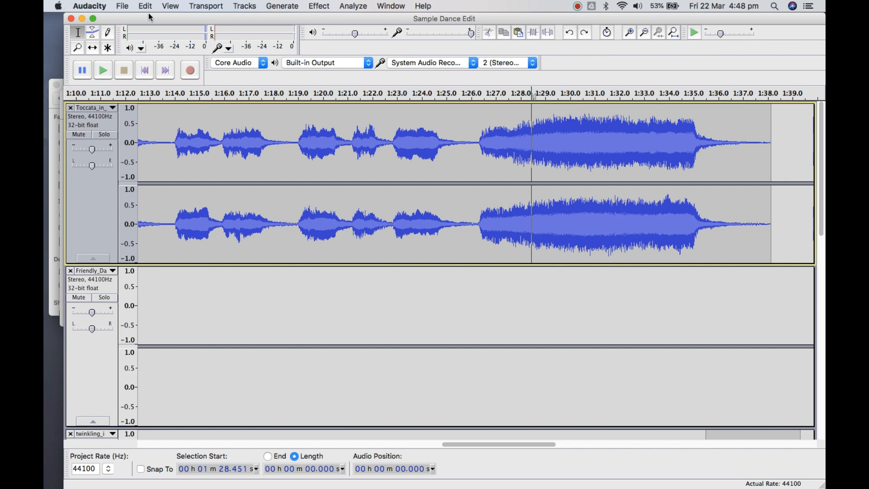
Export the project to the Desktop as an MP3 file named Sample Dance Edit, accepting the mix-down to two stereo channels
click(122, 9)
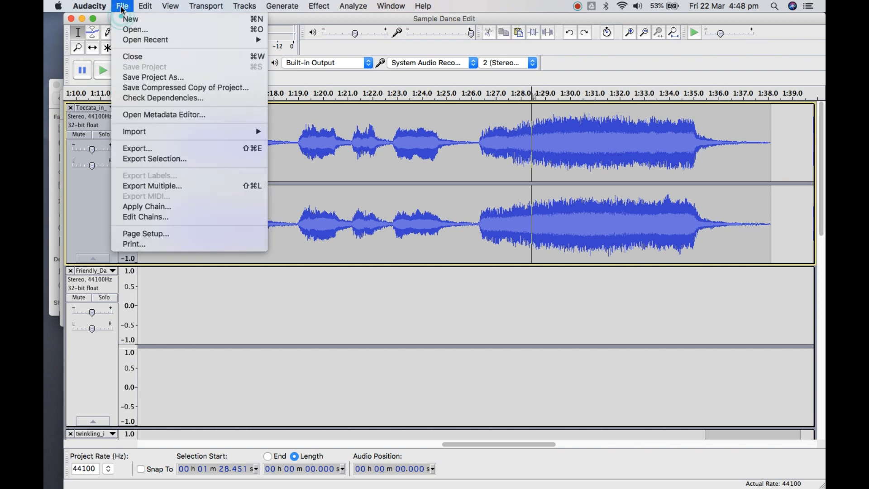
click(160, 148)
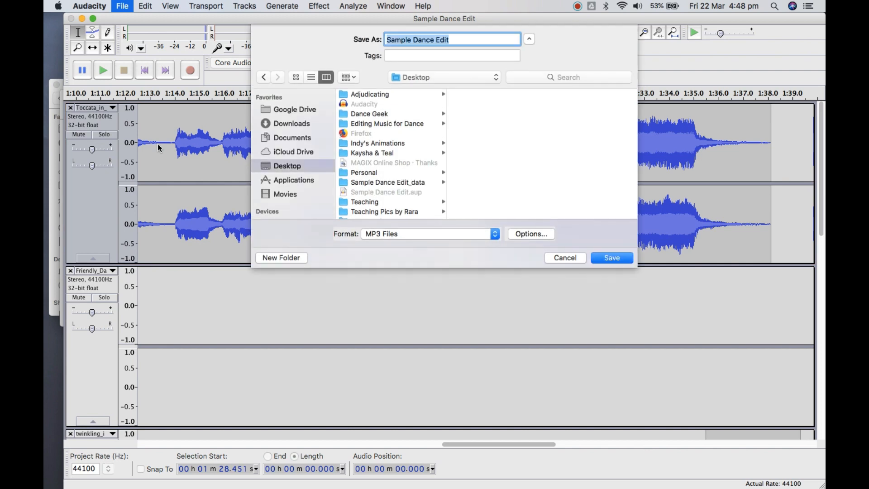
click(470, 40)
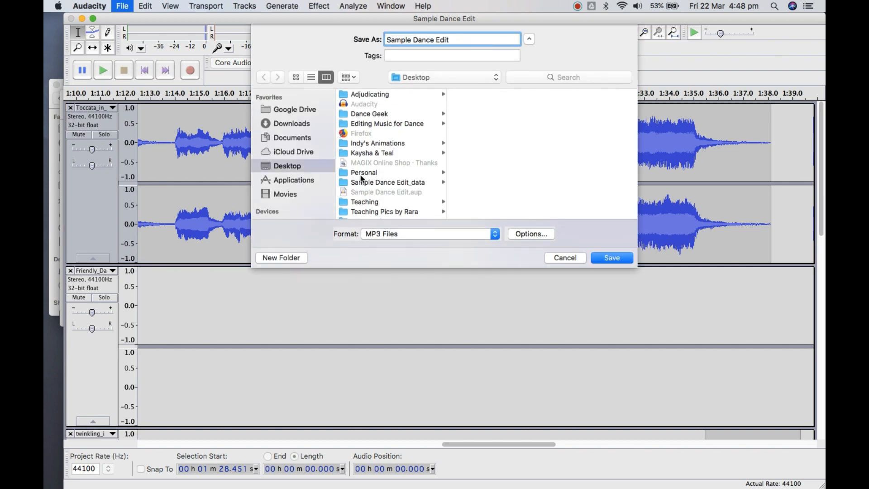
click(459, 234)
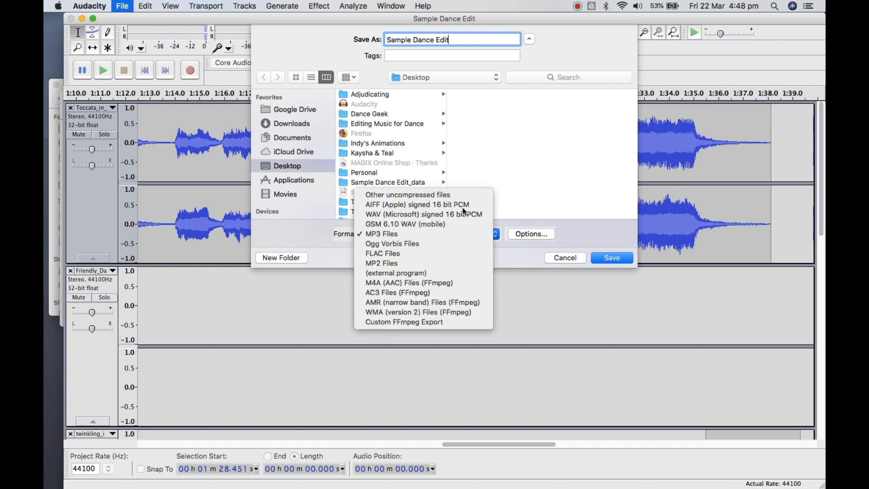
click(447, 235)
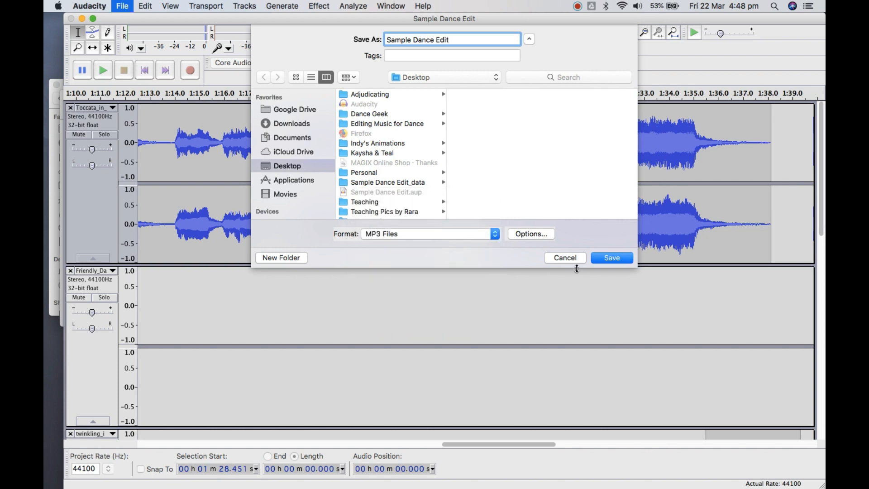
click(609, 257)
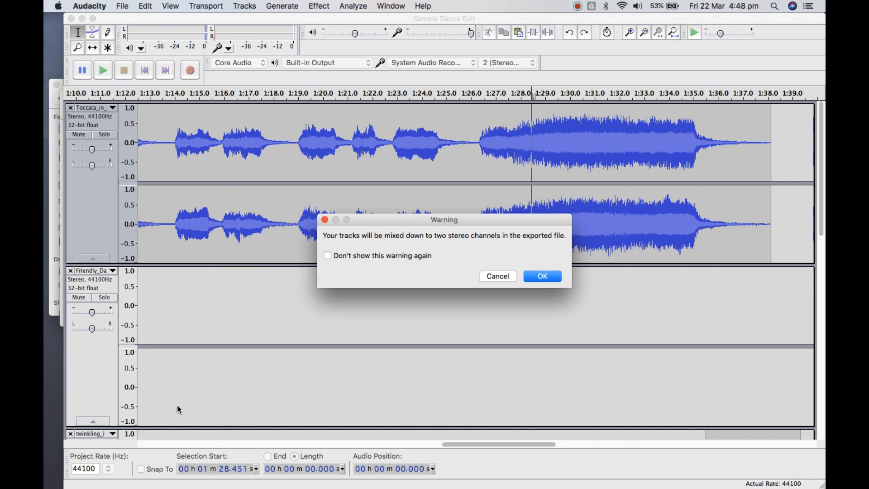
click(543, 276)
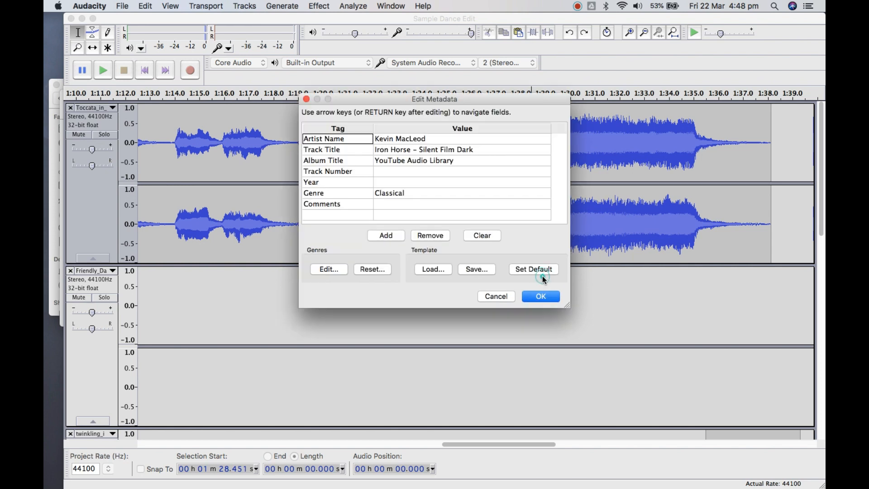
Review the artist, track title, year and genre metadata, and accept it as is to complete the MP3 export
click(440, 151)
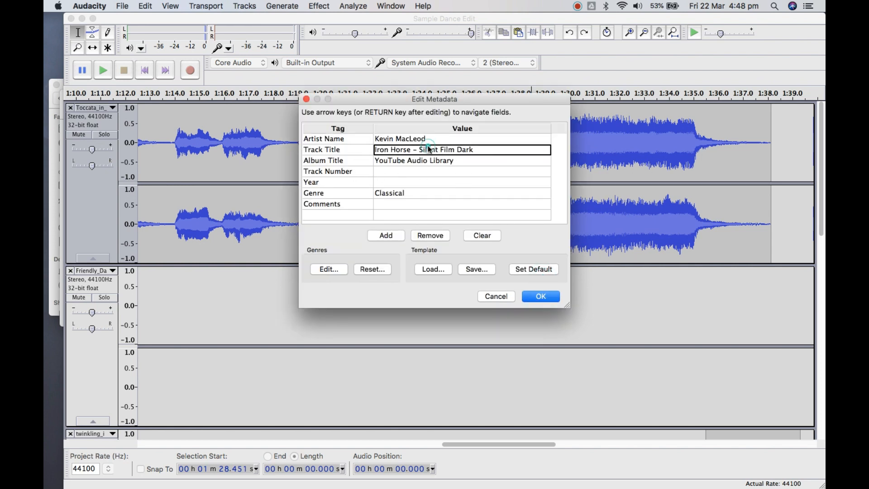
click(428, 139)
click(432, 150)
click(436, 182)
click(436, 150)
click(452, 193)
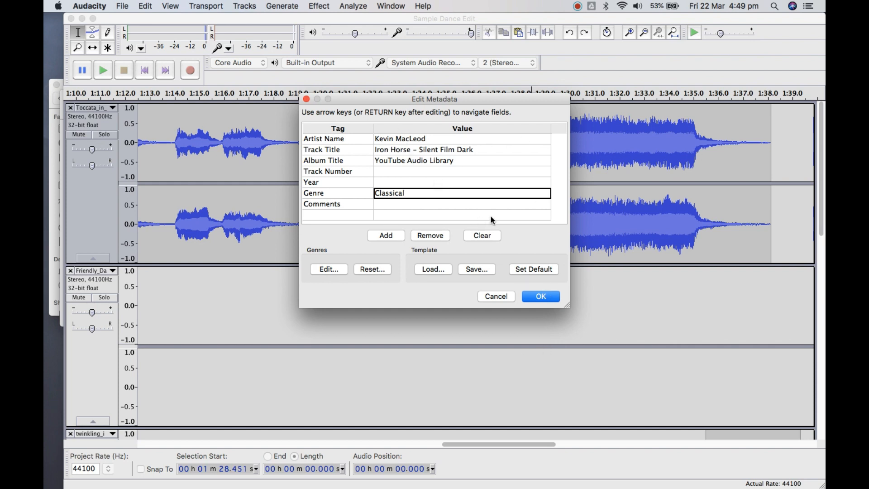
click(545, 301)
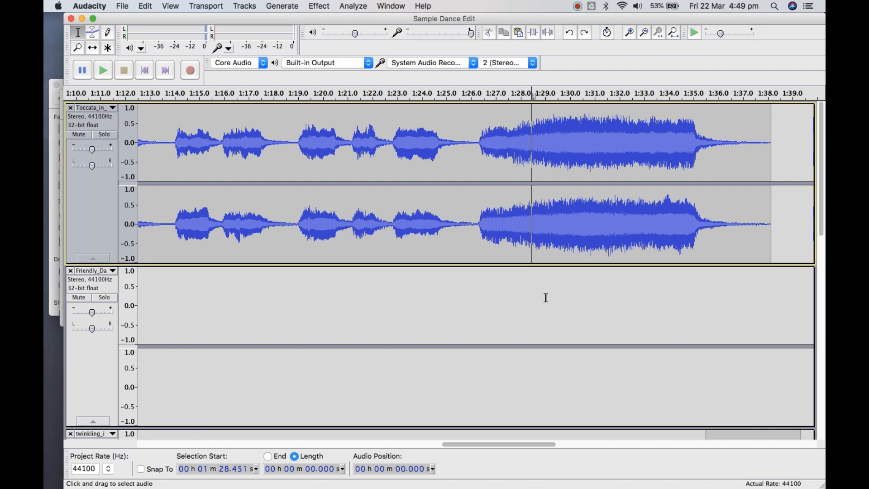
Switch to Finder, locate the Sample Dance Edit MP3 and AUP files on the Desktop, and return to Audacity
mouse_move(259, 487)
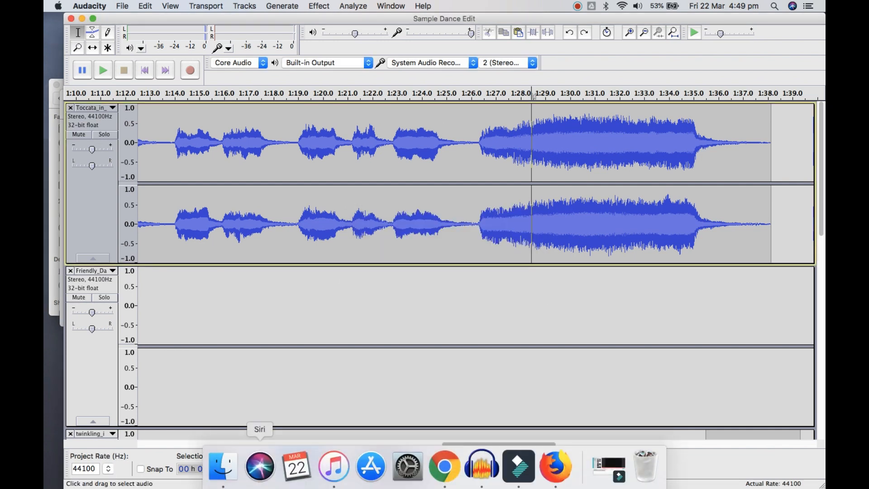
click(224, 466)
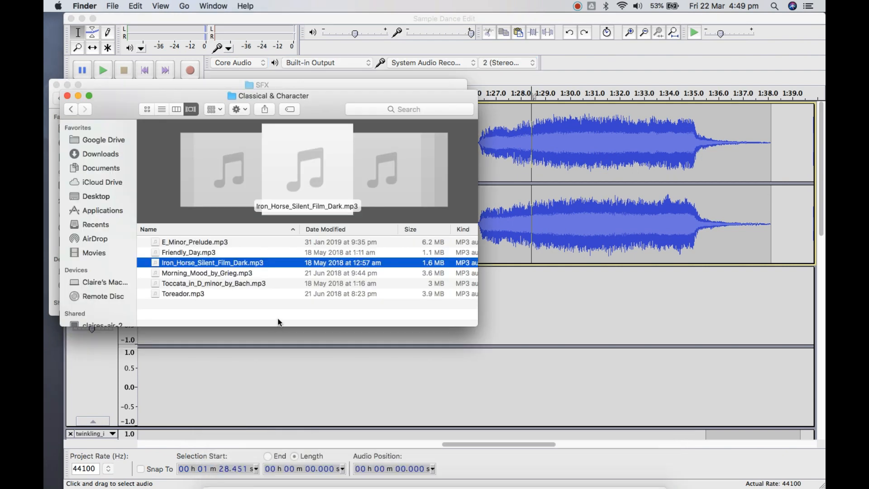
click(89, 198)
click(204, 281)
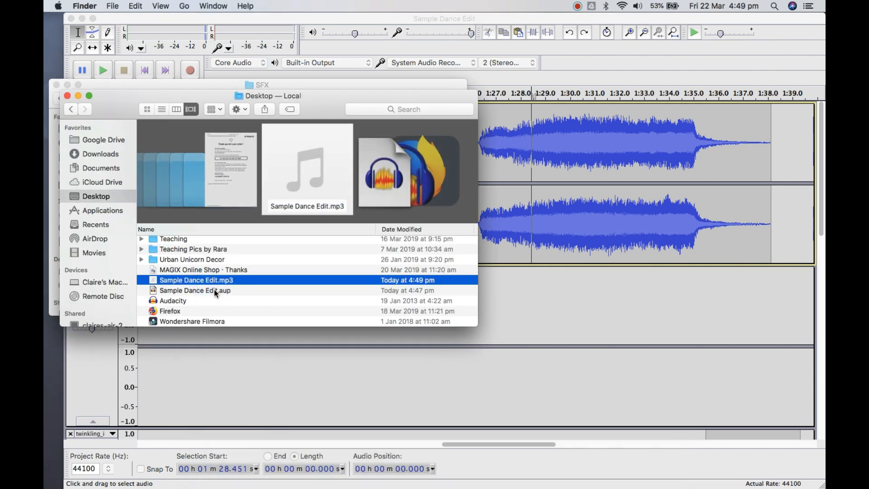
click(214, 290)
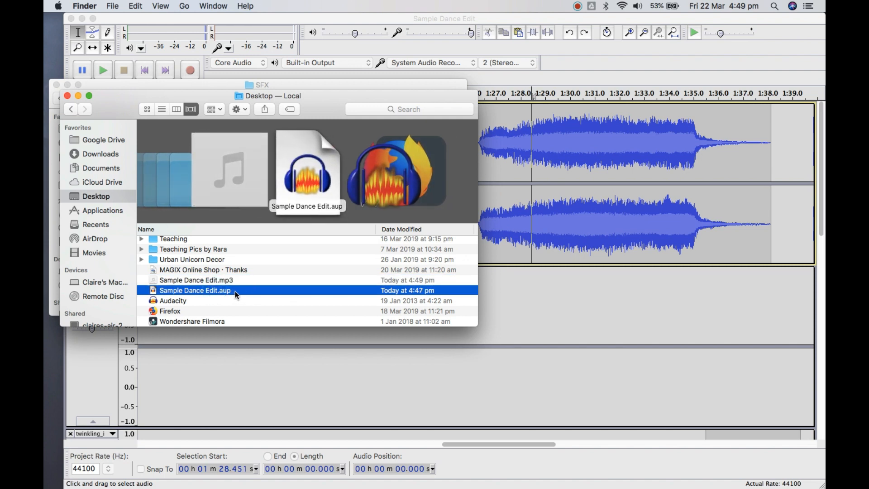
click(218, 281)
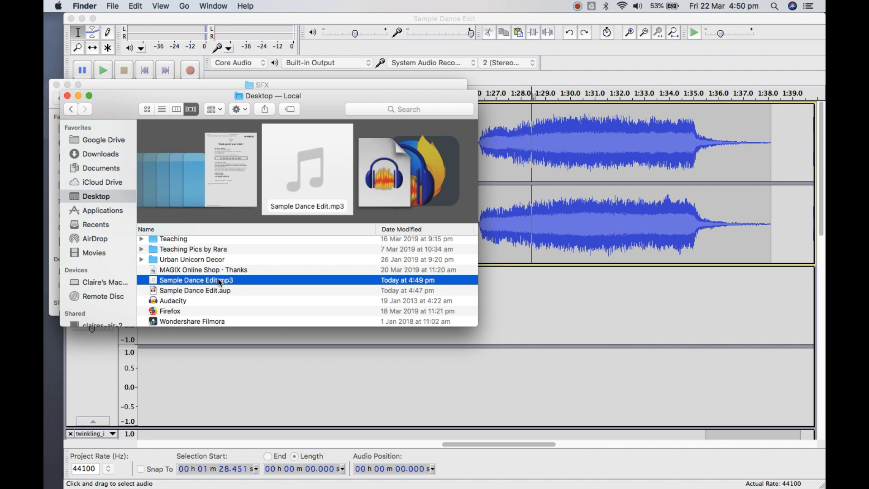
double_click(219, 281)
click(720, 295)
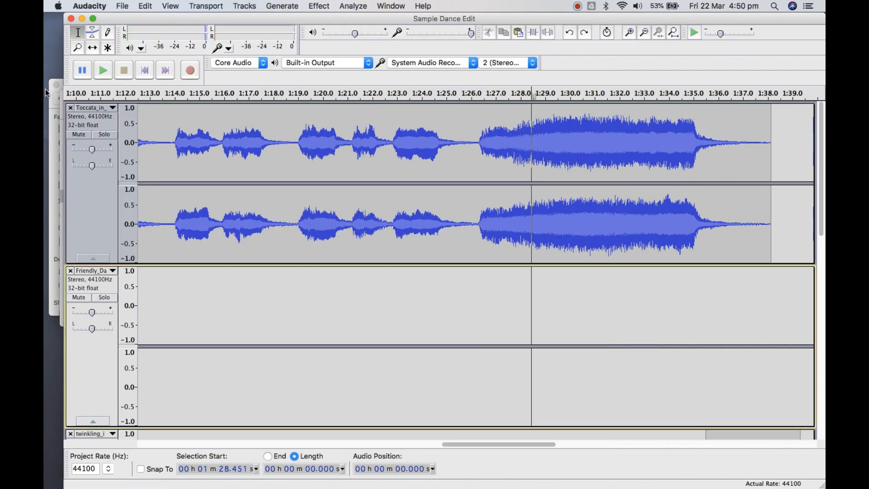